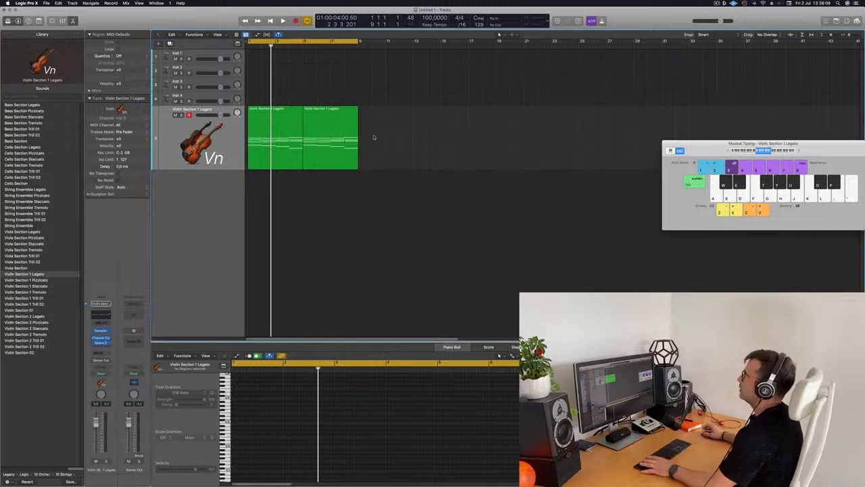
- Play the violin part from the beginning and select both of its regions
key("Return")
key("space")
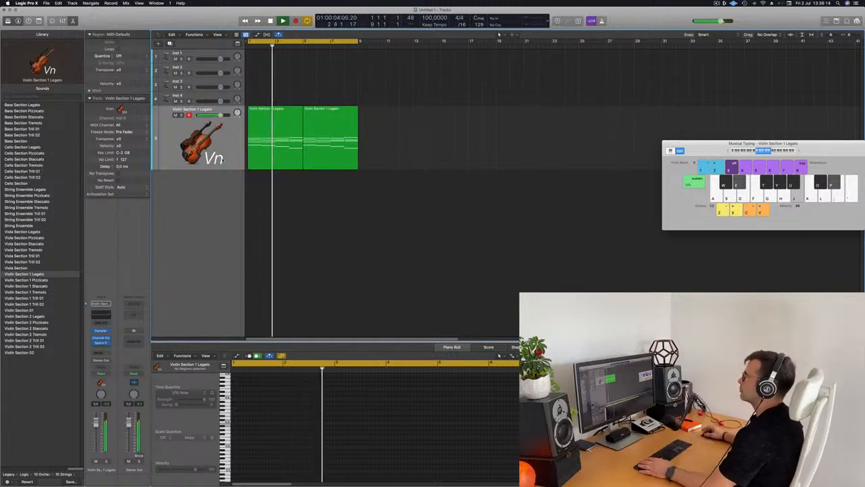
key("super+a")
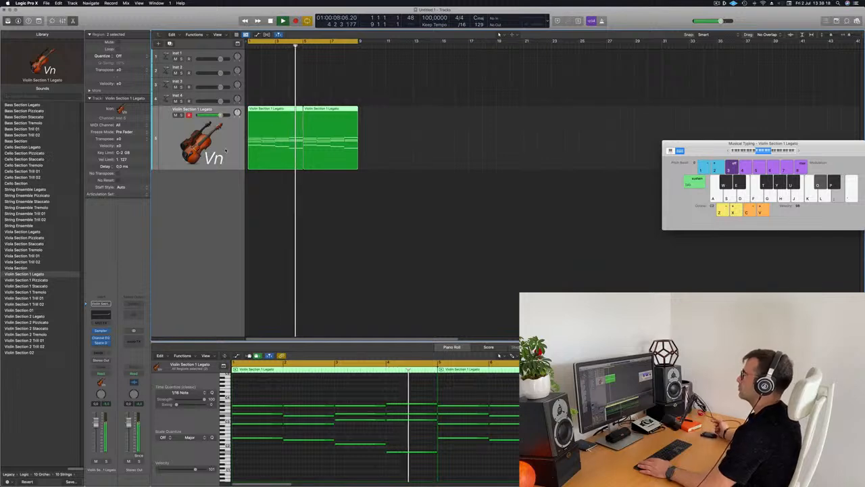
key("space")
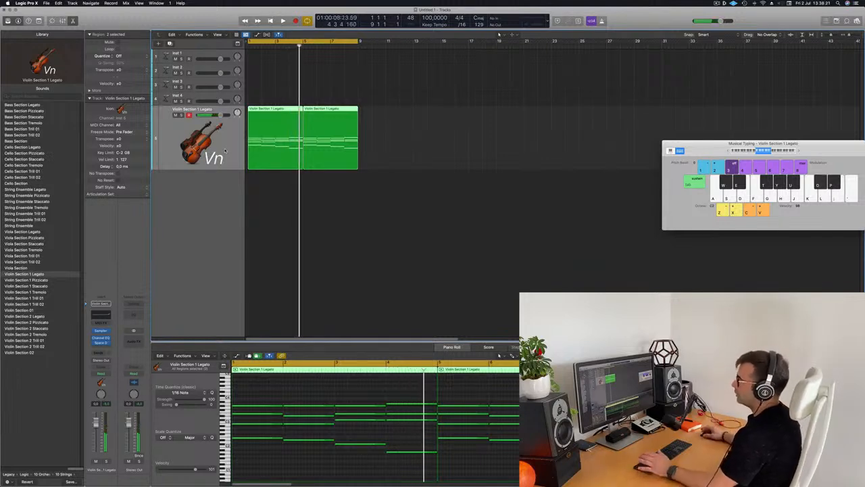
- Add a send to Bus 1 on the Violin Section 1 Legato channel strip
left_click(104, 353)
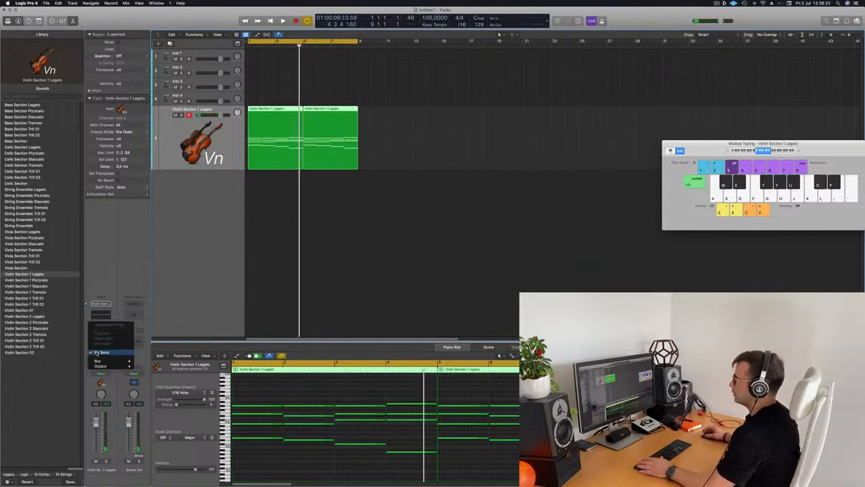
mouse_move(100, 362)
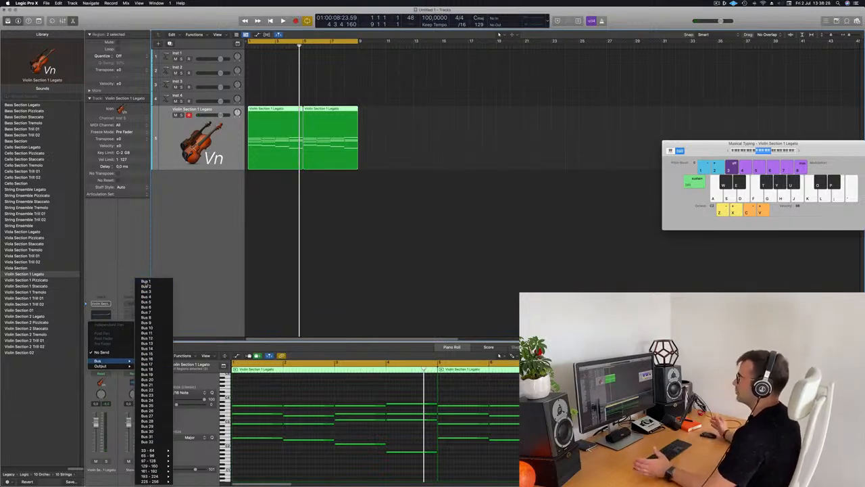
left_click(145, 282)
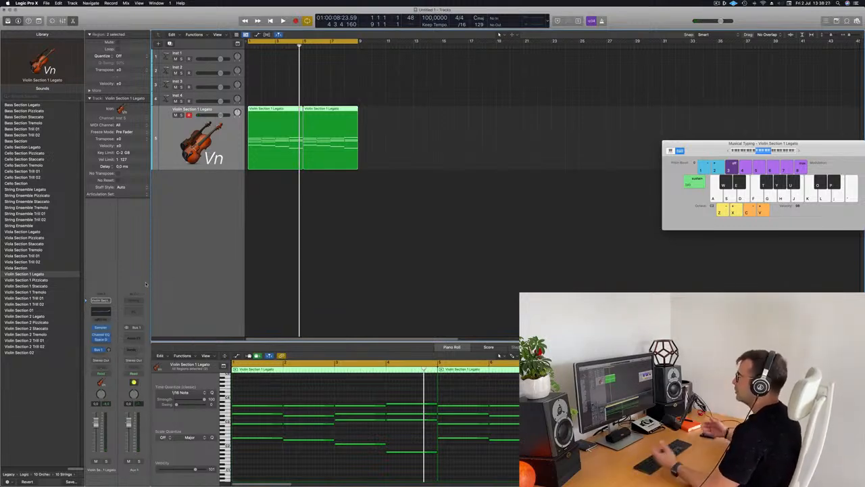
- Insert SilverVerb on the Bus 1 aux, load the grandiose preset with 100% wet output, and audition the reverb
left_click(136, 336)
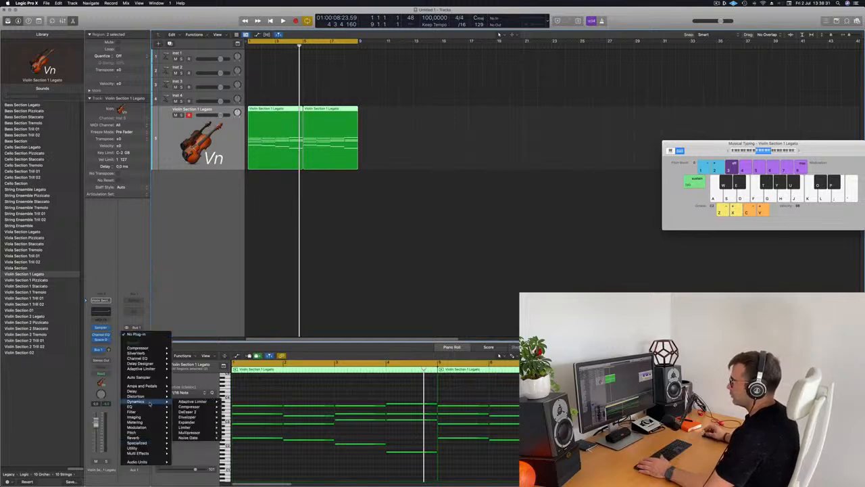
mouse_move(151, 437)
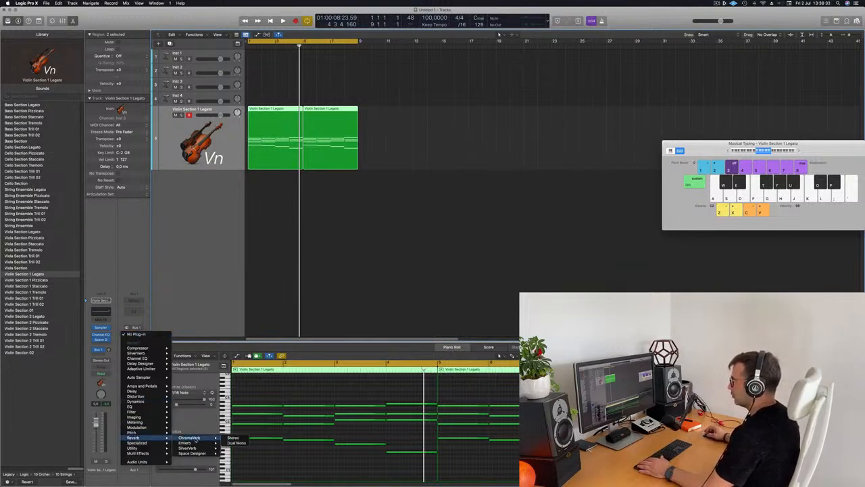
left_click(232, 449)
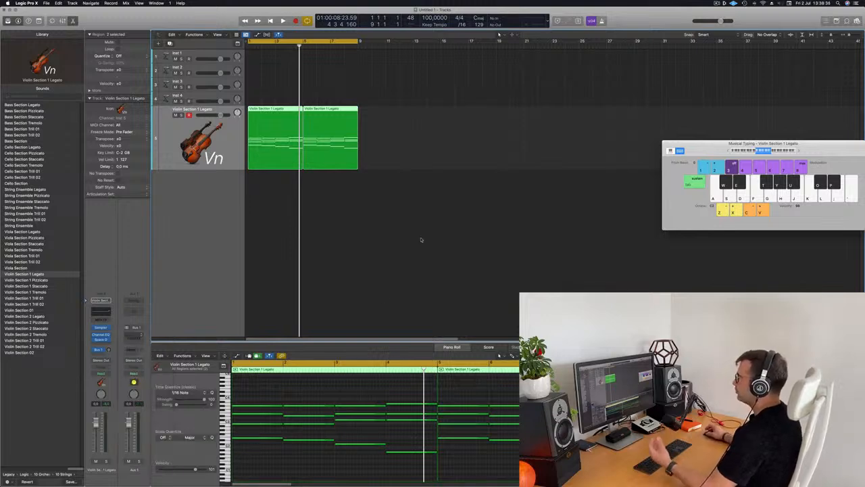
left_click(351, 89)
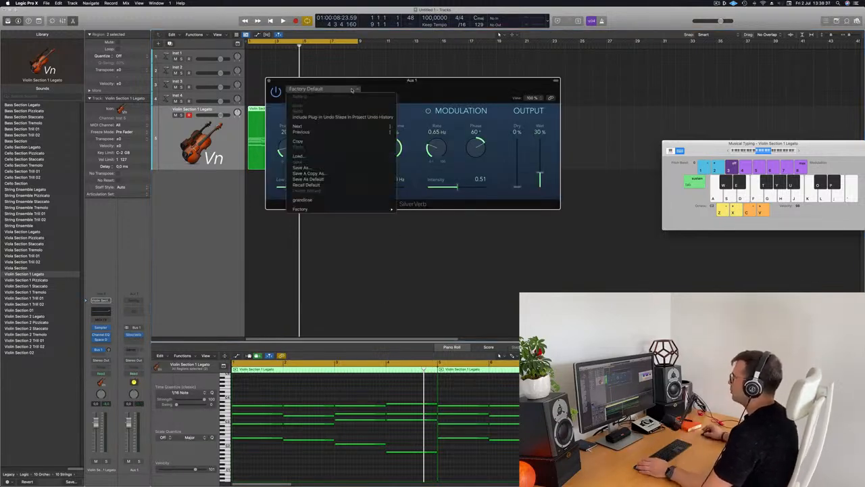
left_click(309, 200)
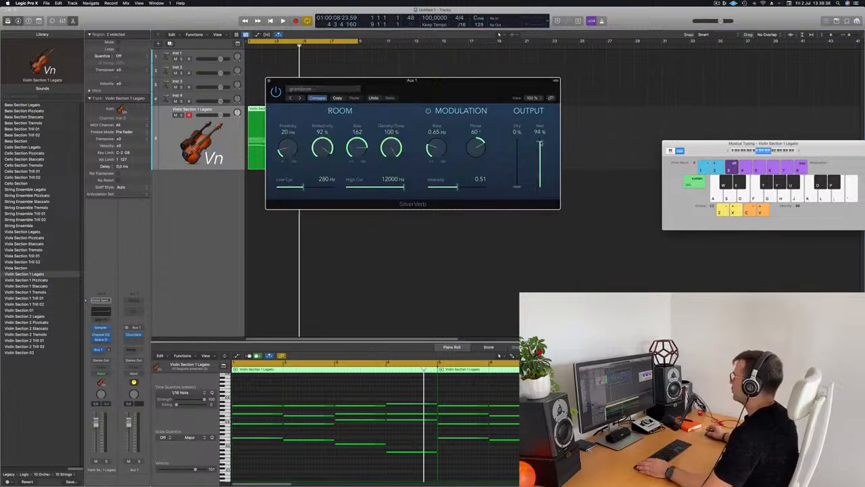
left_click_drag(502, 94, 567, 82)
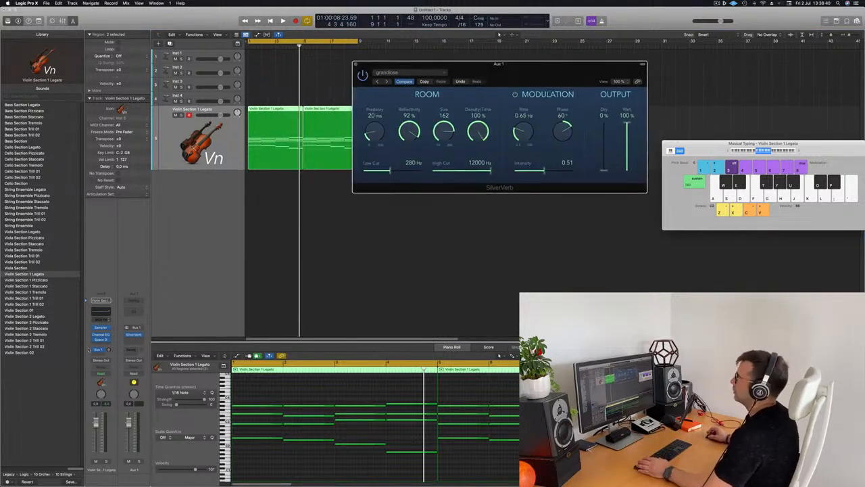
key("space")
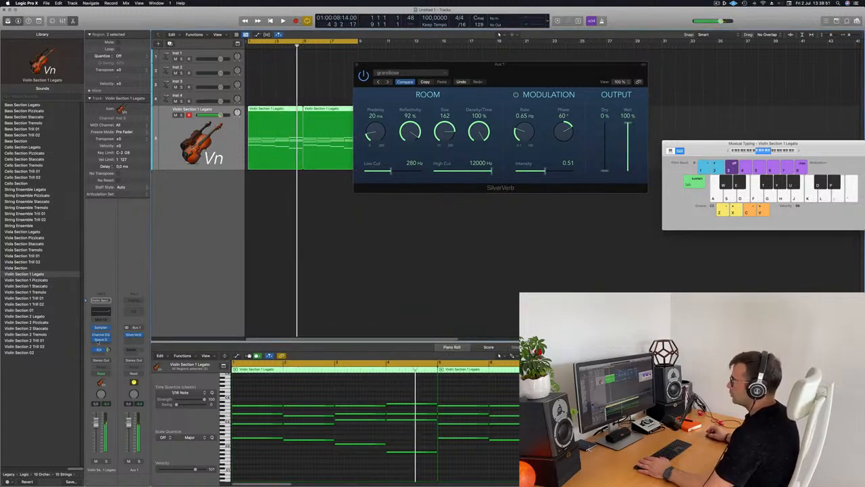
- Add a second send to Bus 2 on the violin channel strip
left_click(99, 354)
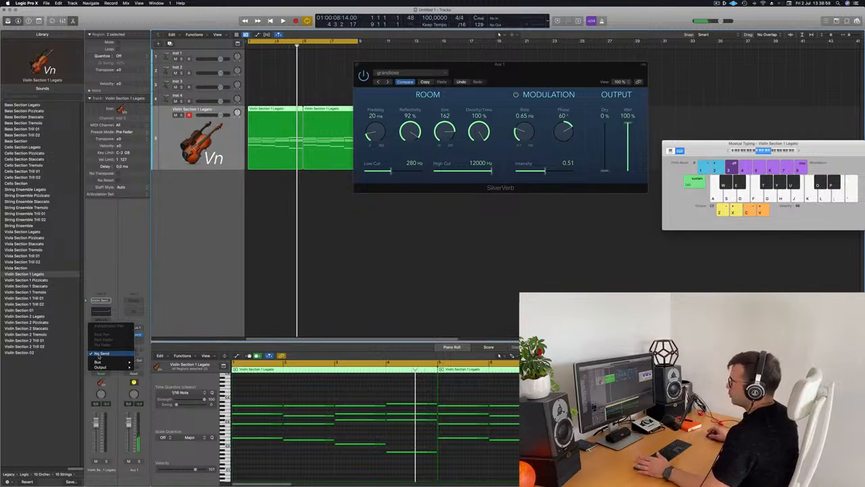
mouse_move(99, 363)
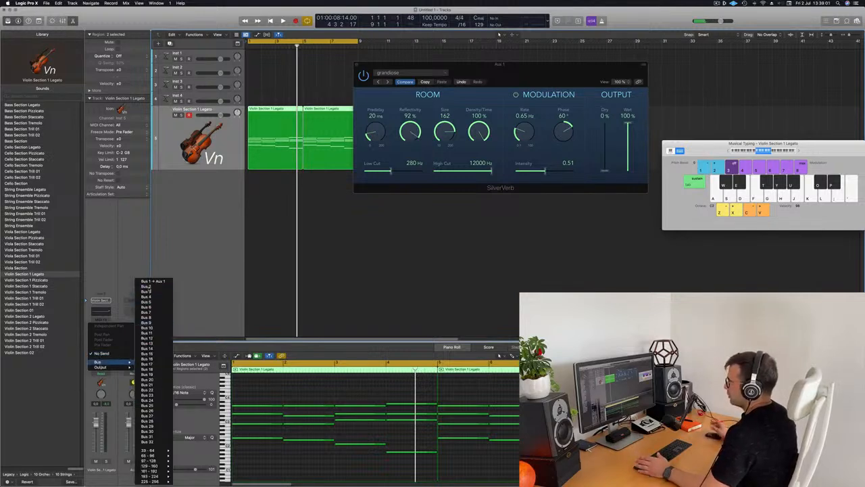
left_click(147, 287)
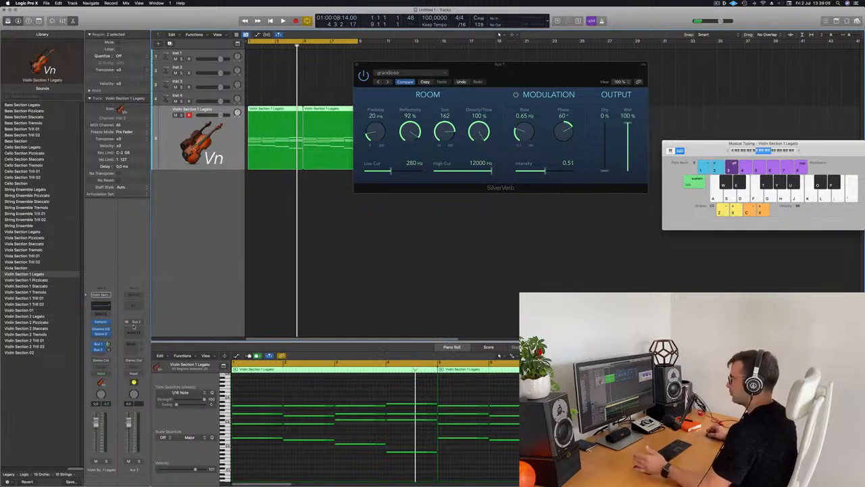
- Insert a stereo Tape Delay on the Bus 2 aux and set its wet output to 100%
left_click(132, 332)
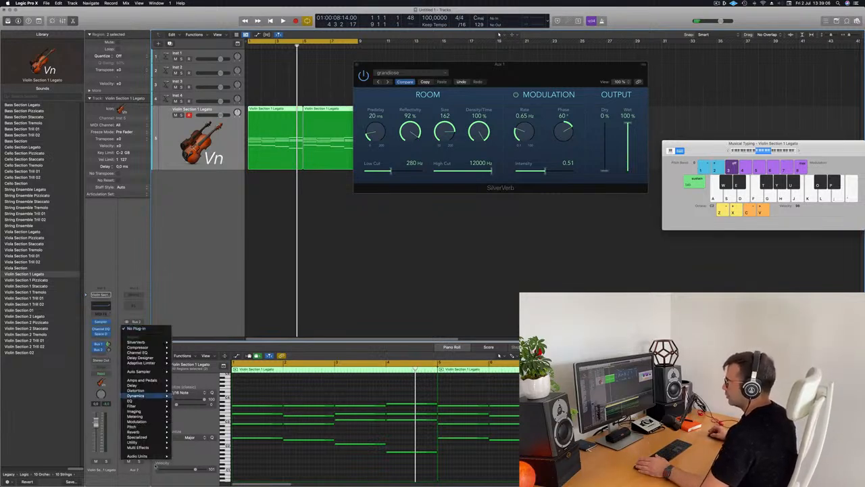
mouse_move(159, 385)
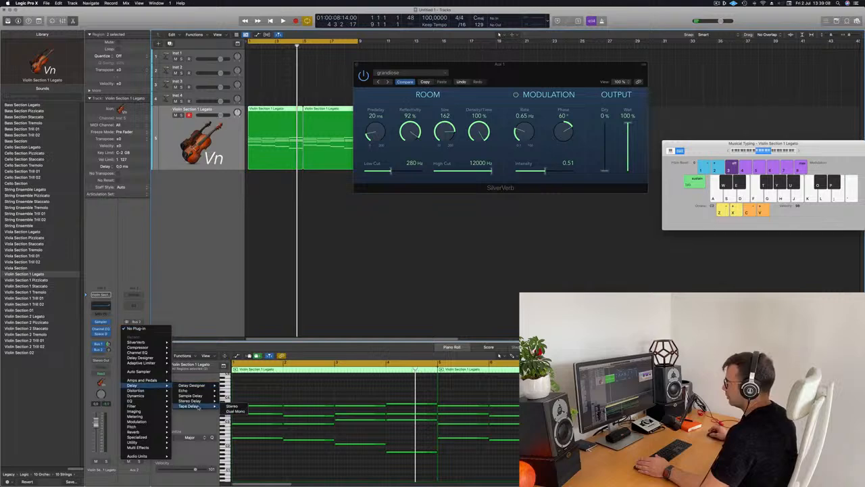
left_click(232, 406)
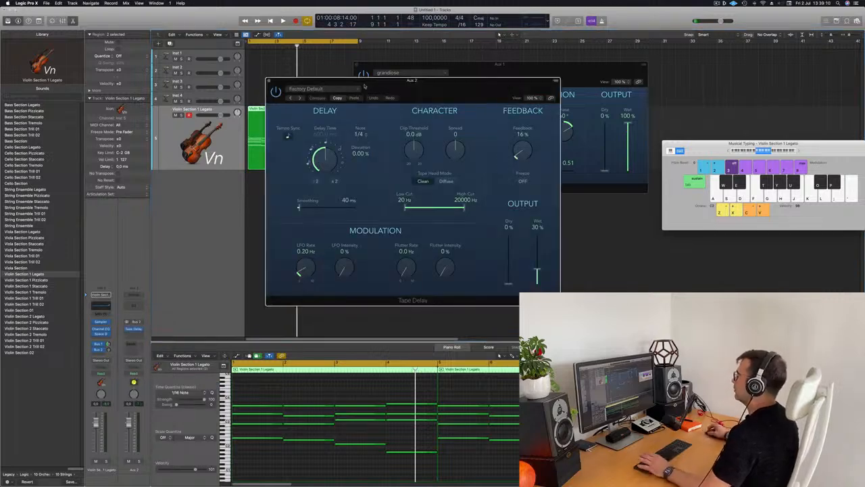
left_click_drag(532, 79, 688, 76)
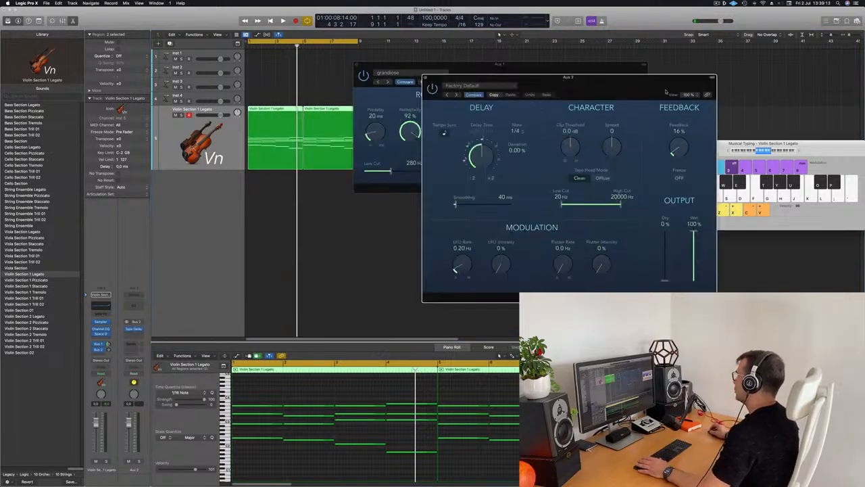
left_click_drag(615, 85, 633, 81)
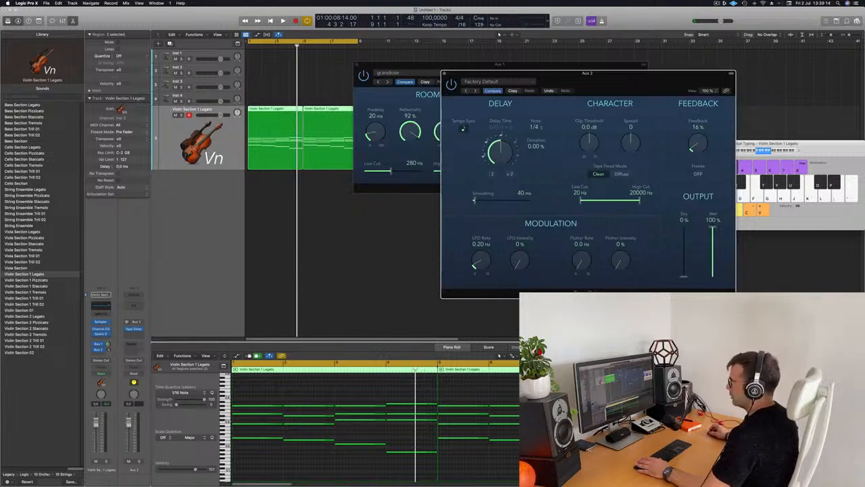
- Play the violin part with reverb and delay, moving the plug-in windows clear of the regions
key("space")
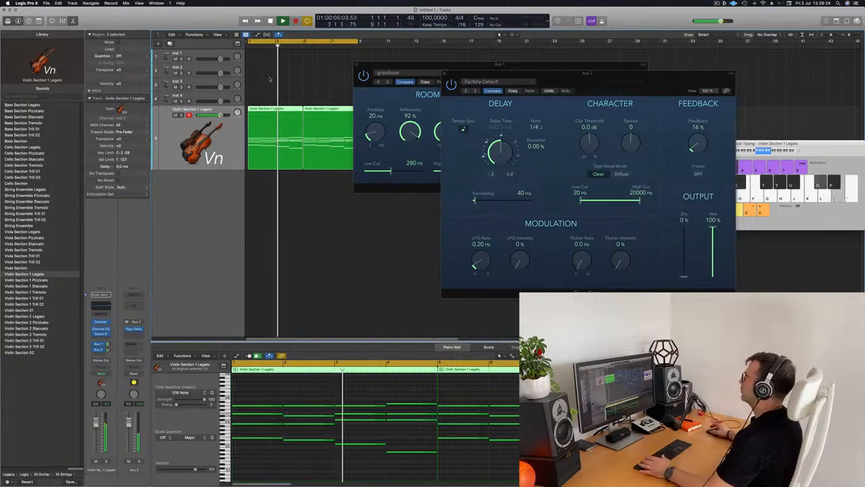
left_click_drag(570, 80, 613, 85)
left_click_drag(526, 70, 631, 145)
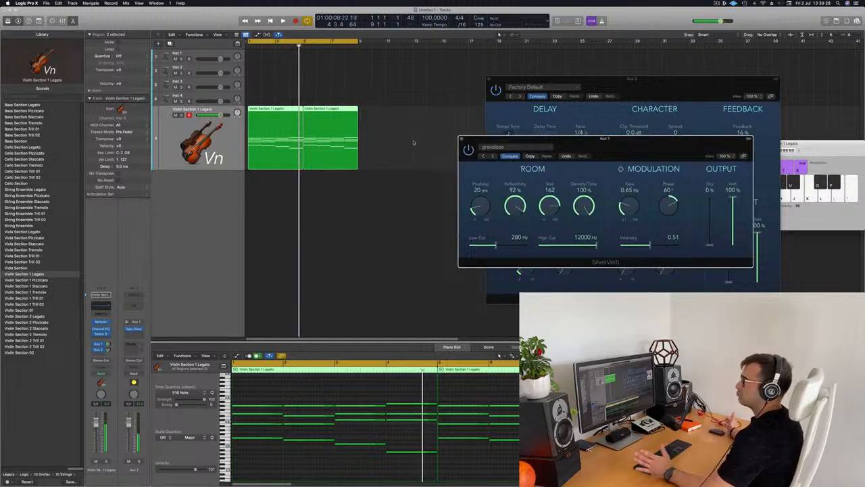
left_click(140, 139)
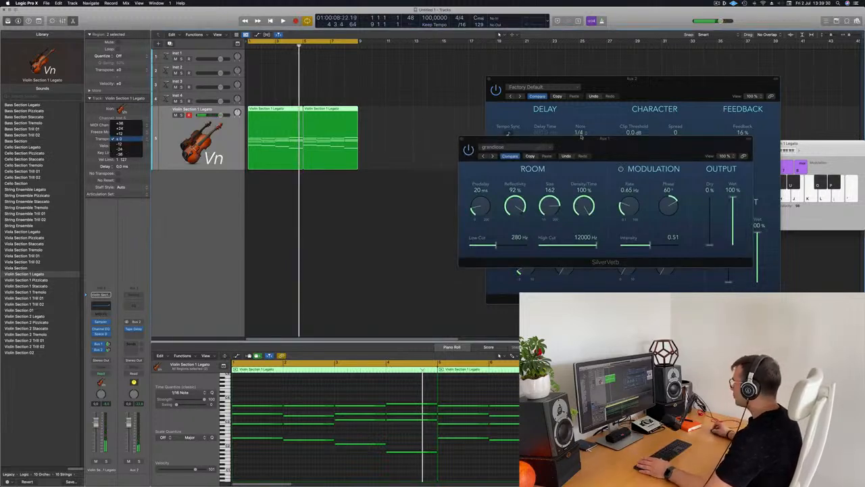
left_click_drag(581, 137, 579, 138)
left_click(221, 142)
key("space")
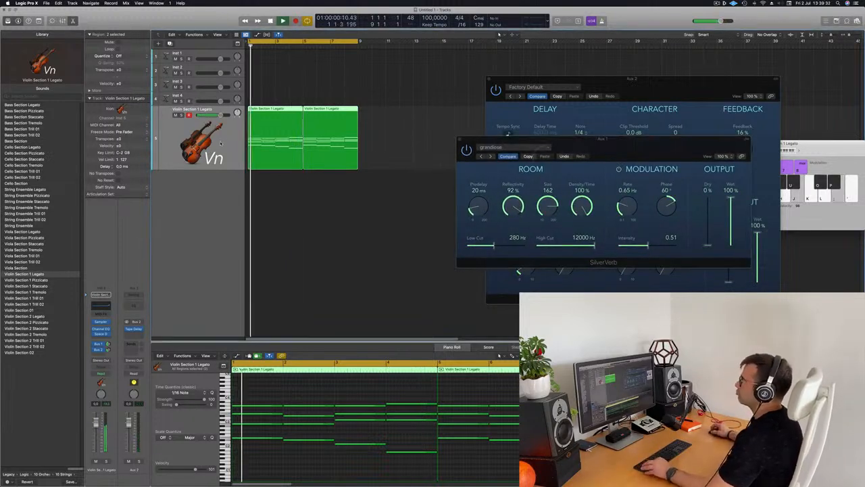
scroll(220, 144, "left", 5)
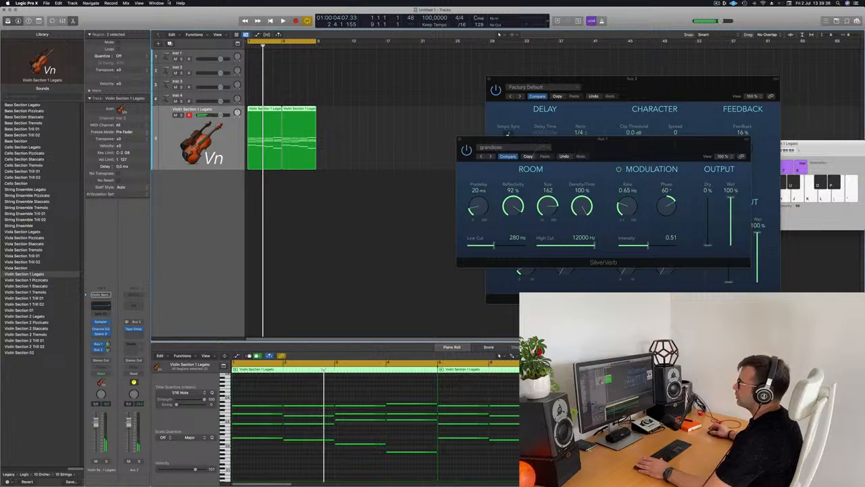
- Duplicate the Violin Section 1 Legato track and copy both violin regions onto the new track
key("super+d")
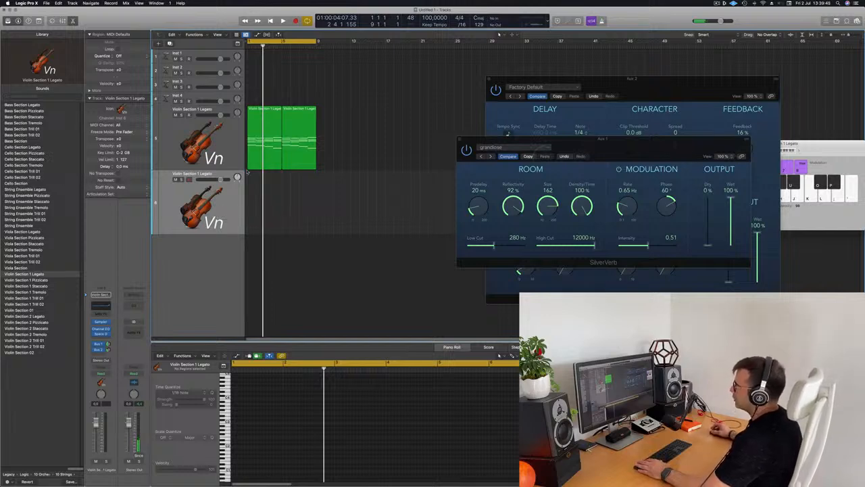
left_click_drag(276, 123, 299, 179)
left_click(183, 211)
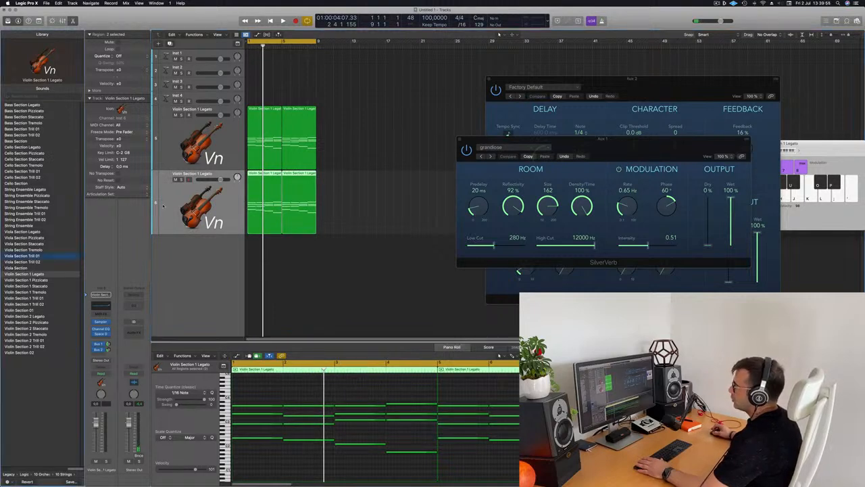
- Try the Viola Section Trill 01 sound on the duplicated track and audition it together with the violin track
left_click(24, 256)
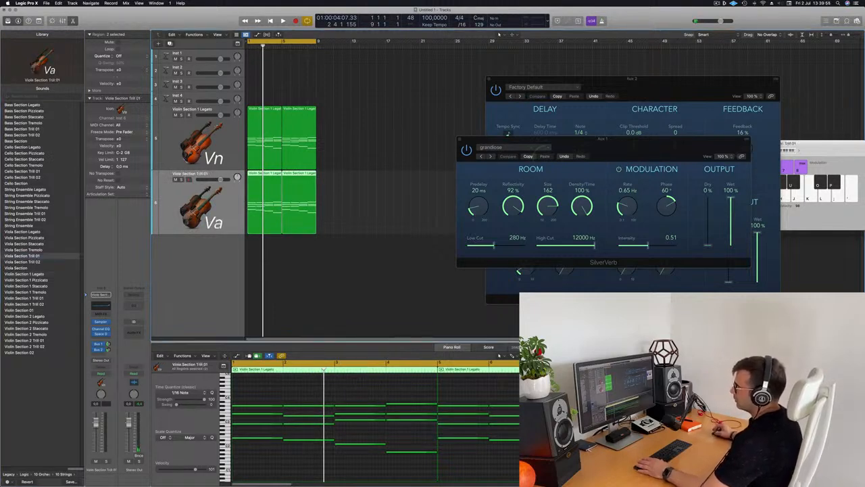
left_click(227, 146)
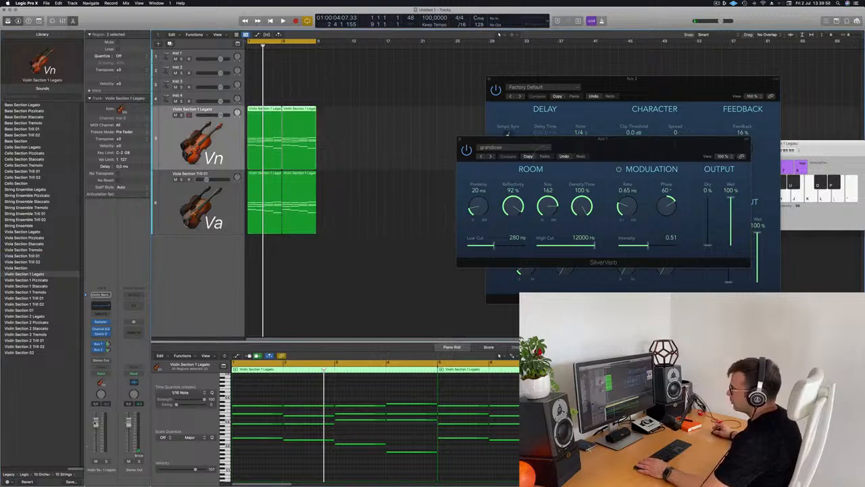
key("space")
left_click(183, 210)
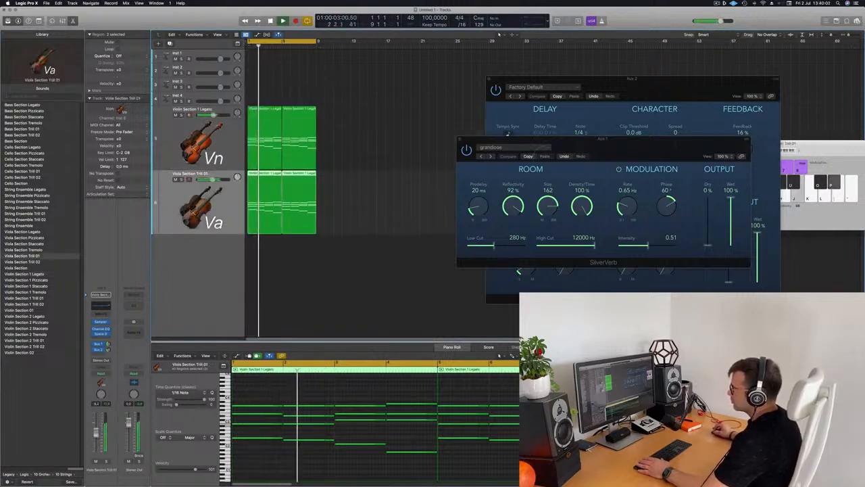
key("space")
- Change the duplicated track's sound to String Ensemble Legato and audition it soloed
left_click(25, 274)
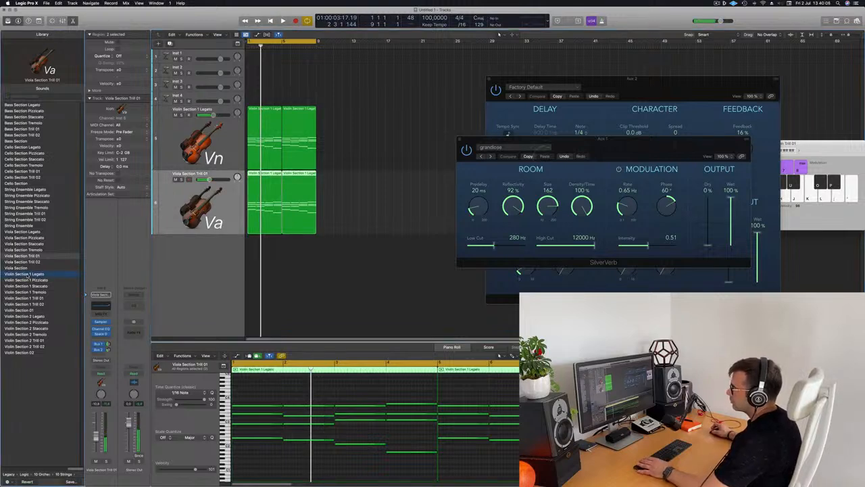
key("space")
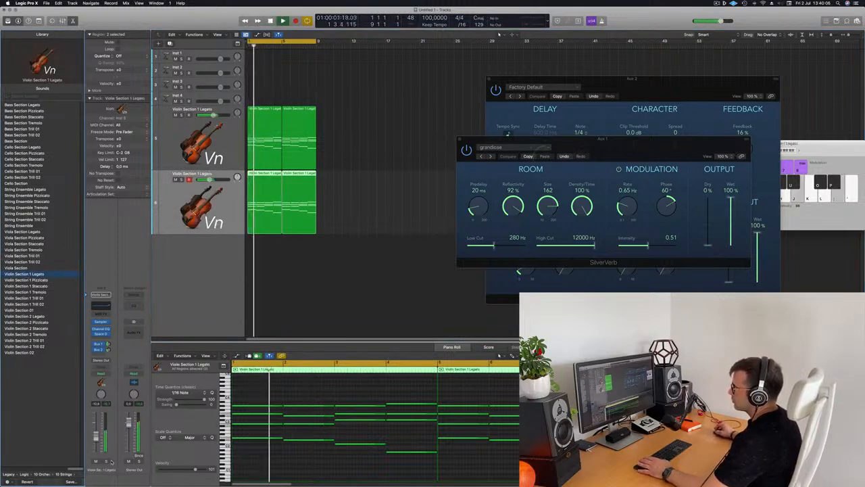
left_click(106, 461)
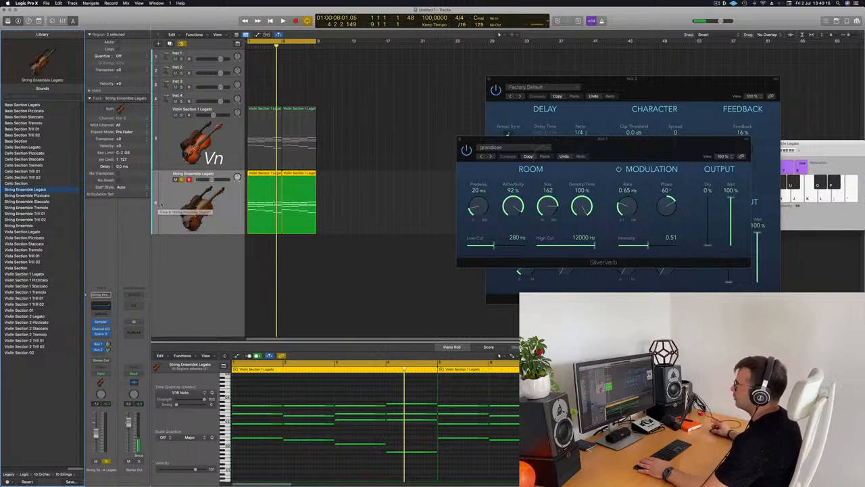
key("space")
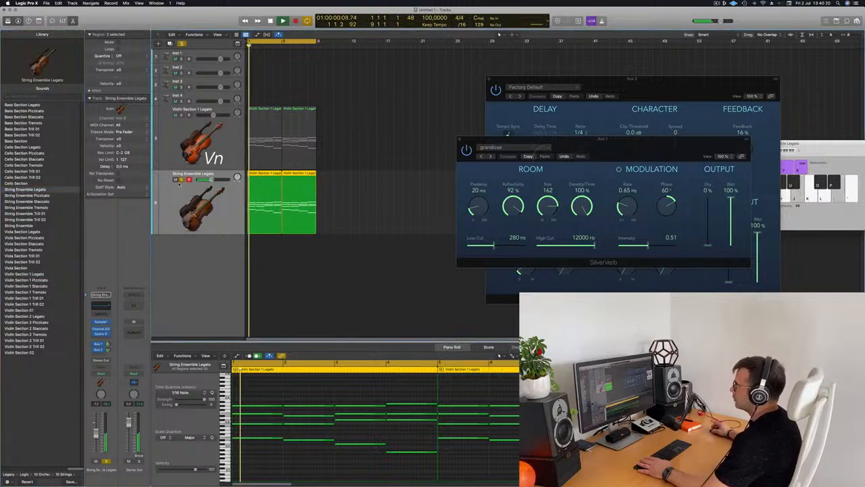
- Solo the String Ensemble Legato and Violin Section 1 Legato tracks in turn to compare them, and finish with both playing together
left_click(182, 179)
left_click(182, 179)
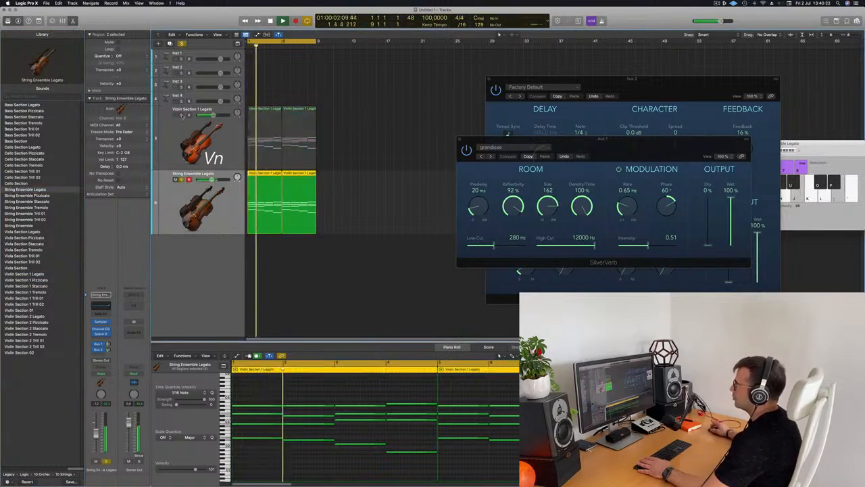
left_click(181, 115)
left_click(182, 179)
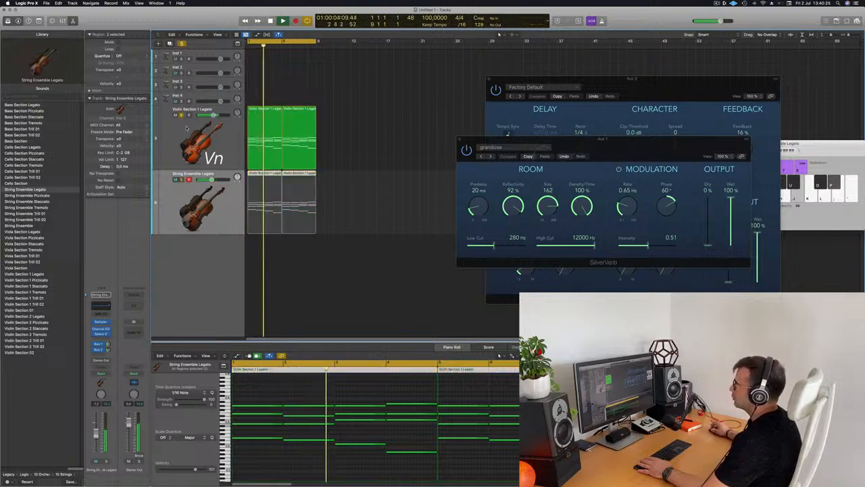
left_click(181, 114)
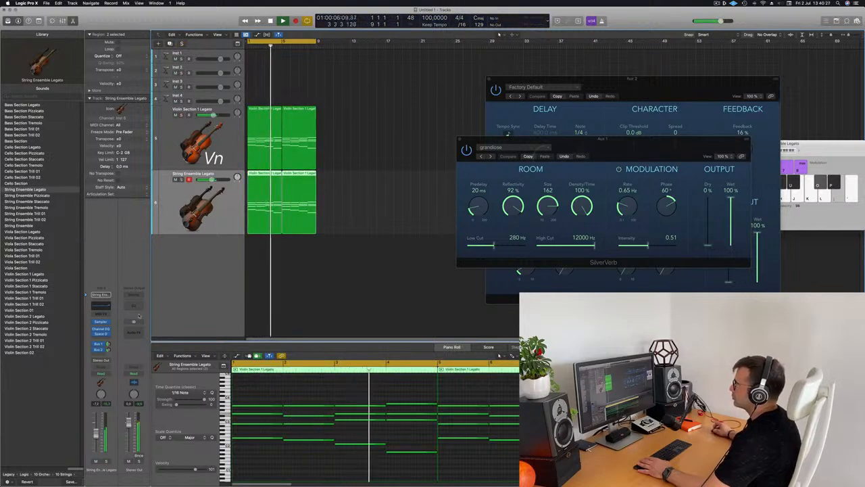
- Lower the String Ensemble Legato track's volume slightly and check its balance soloed and together with the violin track
key("space")
key("space")
left_click_drag(96, 433, 96, 435)
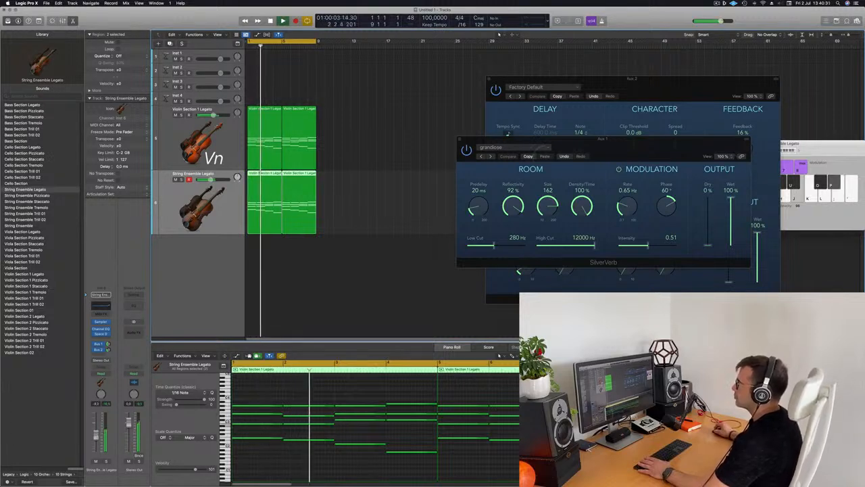
left_click(107, 461)
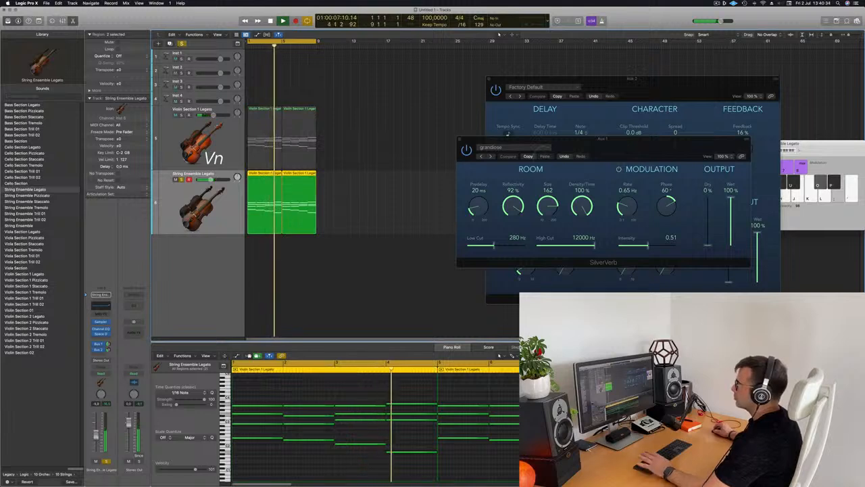
left_click(181, 180)
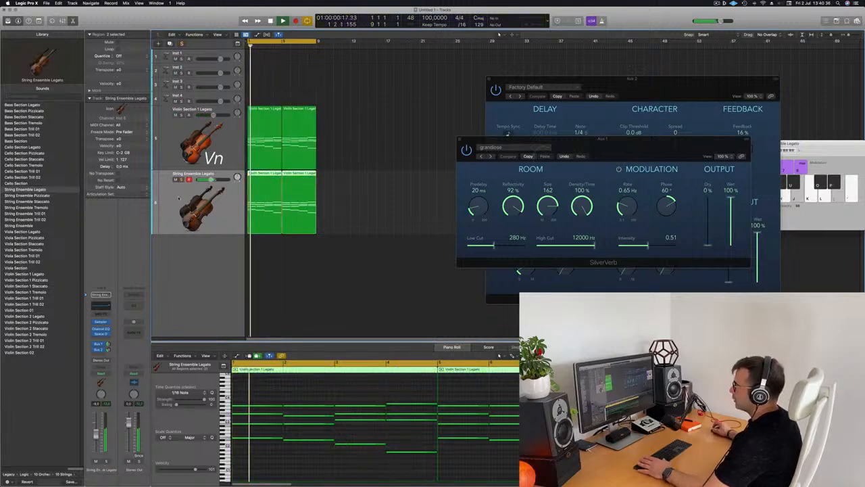
left_click(177, 141)
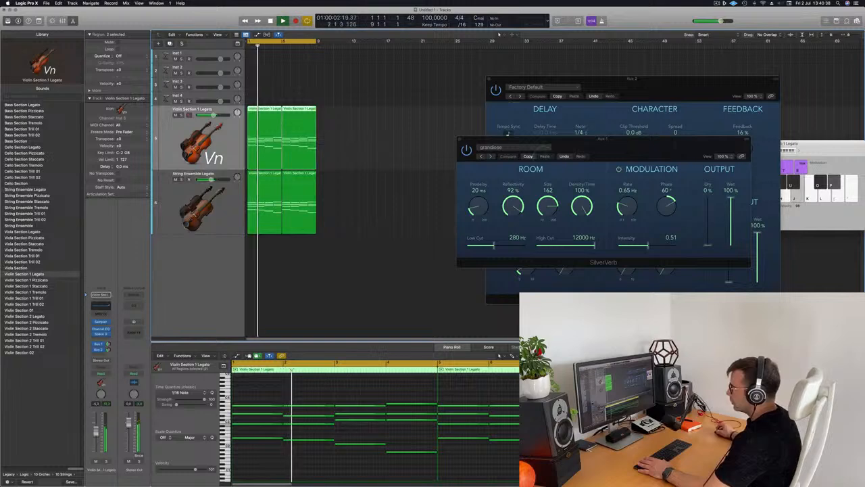
left_click(177, 200)
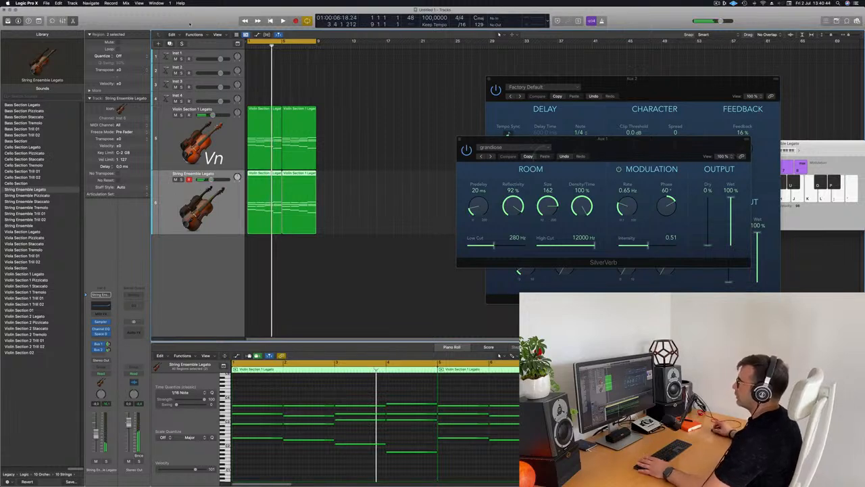
- Duplicate the String Ensemble Legato track with both its regions and delete the copy's upper notes, keeping only the lowest line
key("super+d")
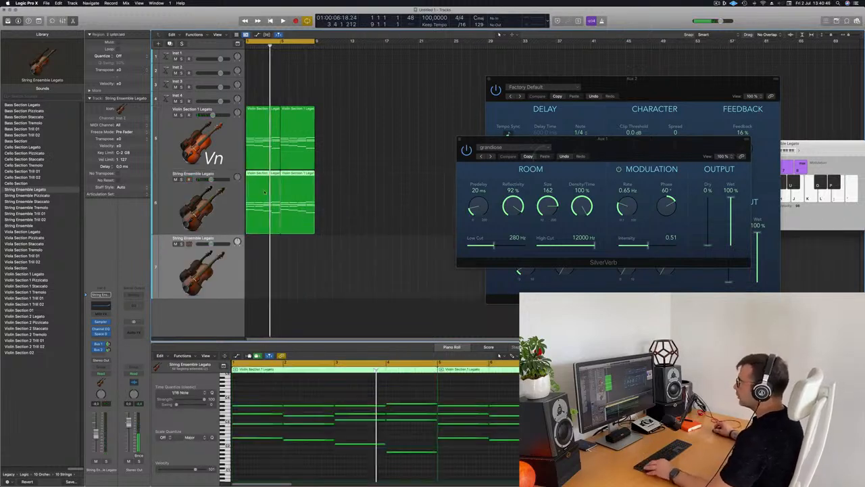
left_click_drag(261, 176, 263, 255)
scroll(278, 392, "down", 3)
left_click_drag(260, 389, 488, 427)
key("Delete")
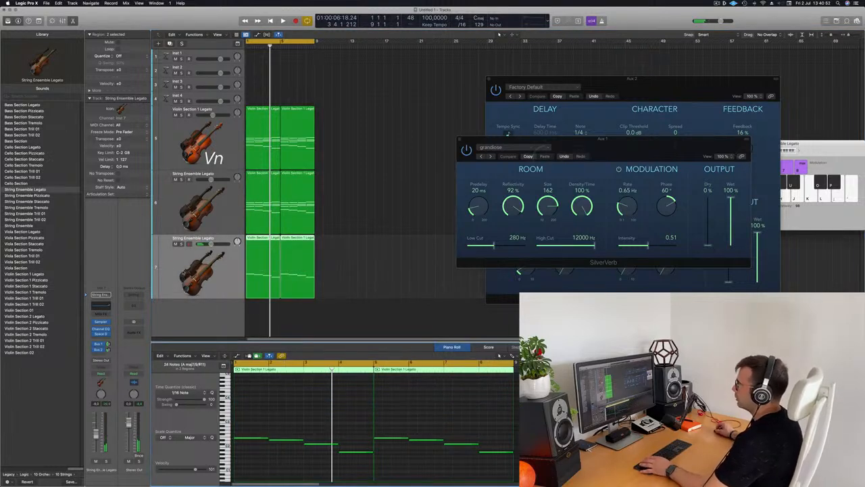
- Change the new lowest-line track's sound to Bass Section Legato and play the loop from the start
left_click(196, 272)
left_click(29, 105)
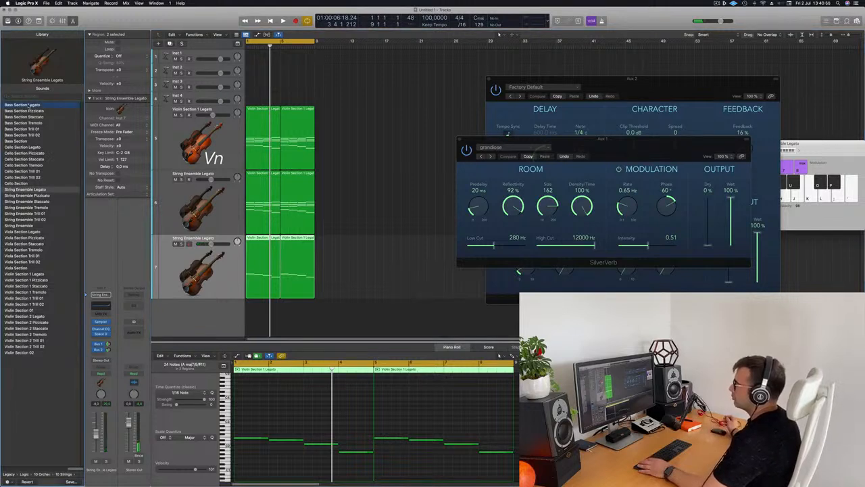
key("Return")
key("space")
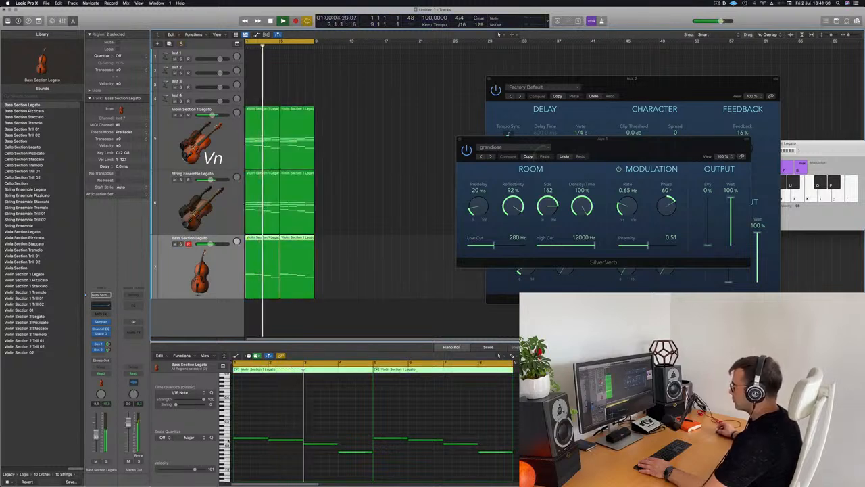
- Transpose all Bass Section Legato notes down one octave and listen to the three tracks together
left_click(270, 413)
key("space")
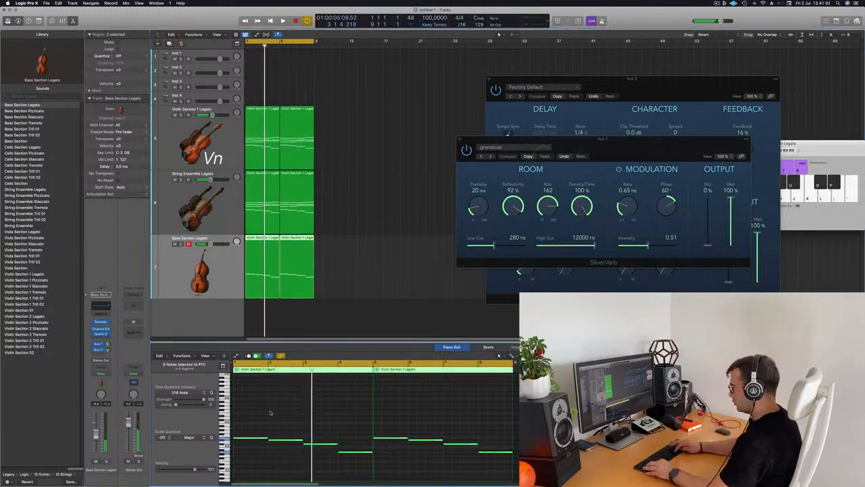
key("alt+shift+Down")
key("space")
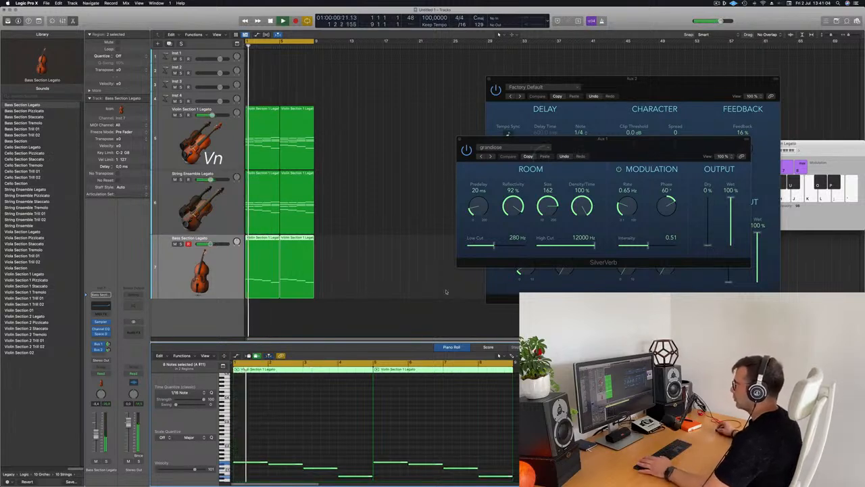
left_click(390, 272)
left_click(206, 272)
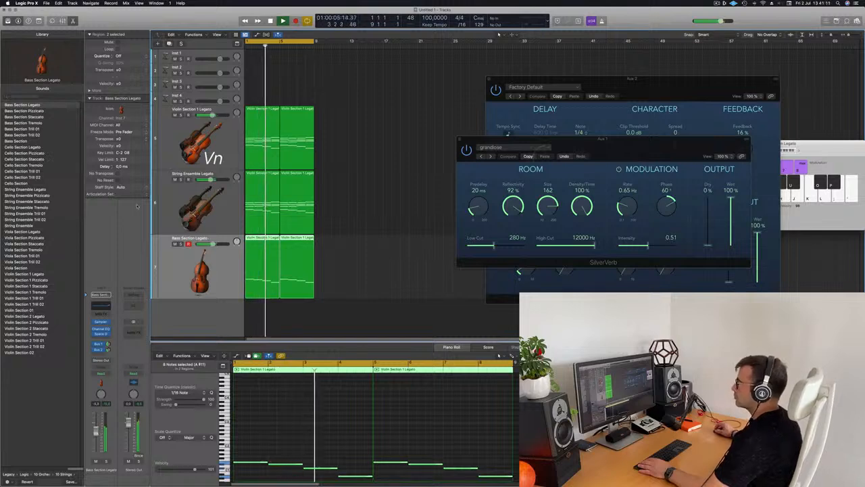
left_click(120, 186)
left_click(362, 131)
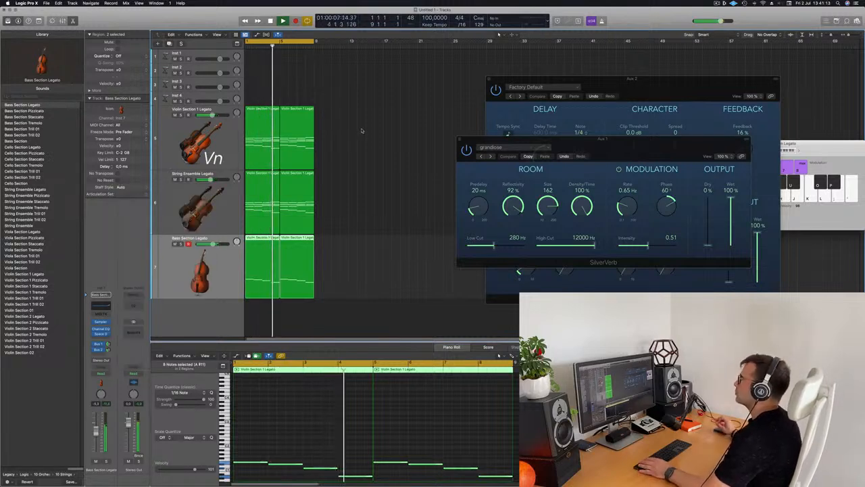
- Repeat all regions on the three string tracks three times so they fill the arrangement up to bar 33
scroll(362, 129, "down", 3)
scroll(362, 131, "up", 2)
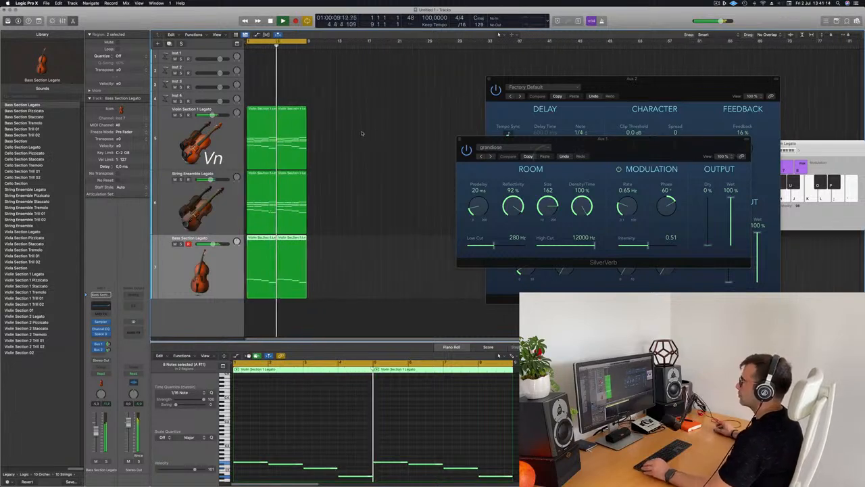
key("super+a")
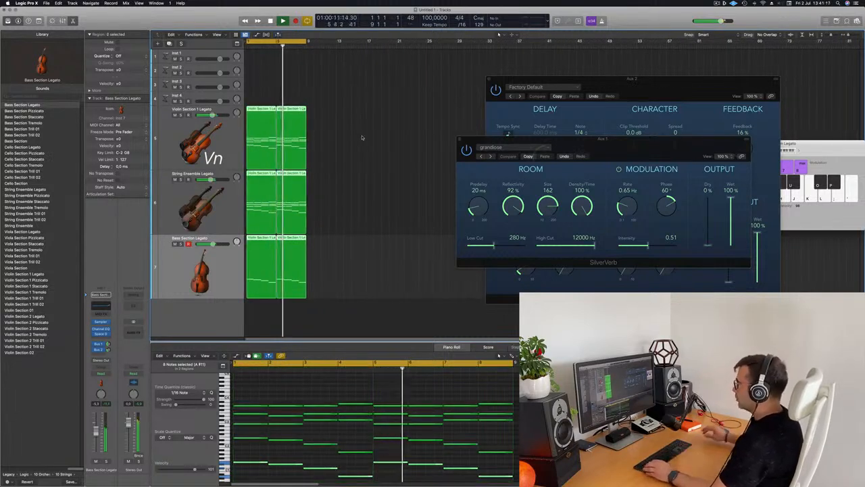
key("super+r")
key("super+r")
key("super+r")
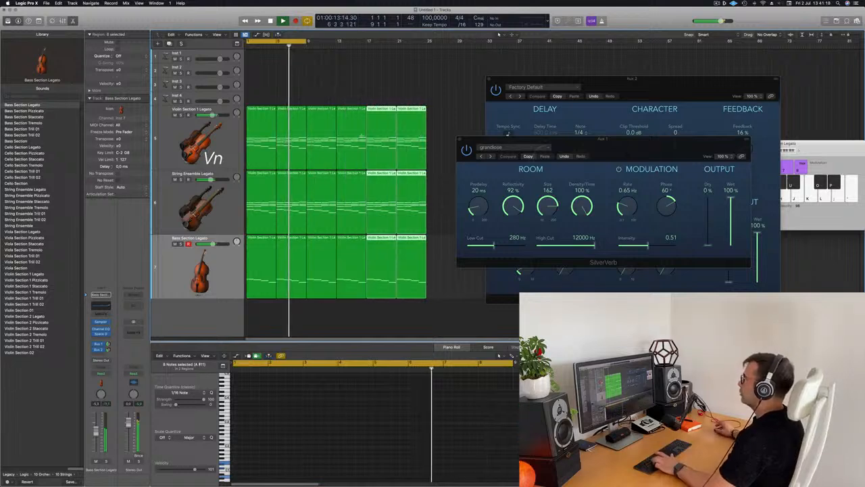
- Move the plug-in windows clear of the regions, extend the cycle range to bar 33 and play the arrangement
left_click_drag(548, 81, 811, 91)
left_click_drag(583, 141, 785, 162)
key("space")
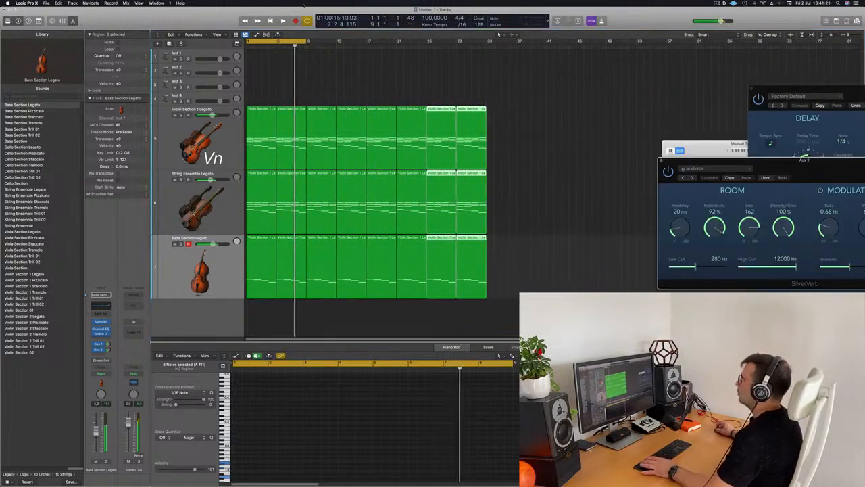
left_click_drag(307, 42, 487, 69)
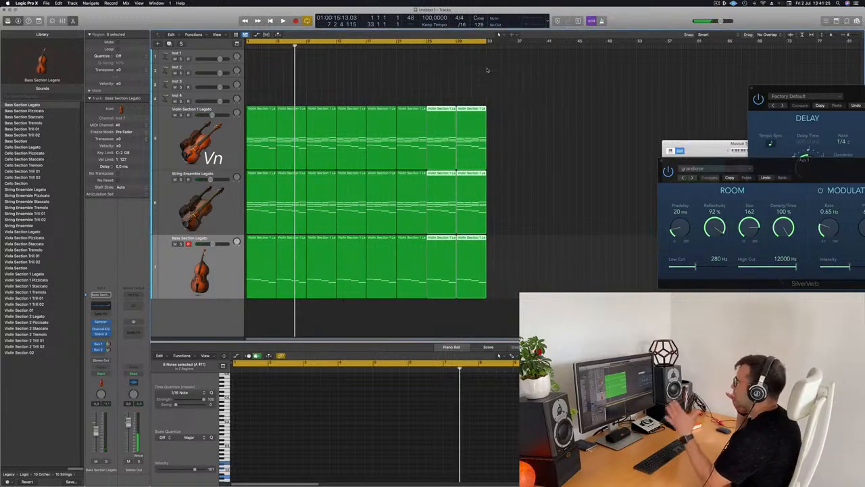
key("space")
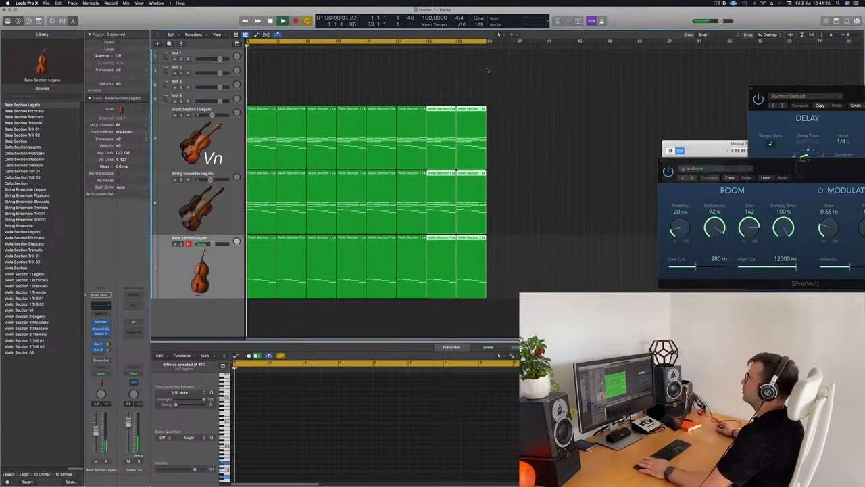
left_click(464, 77)
scroll(405, 71, "down", 5)
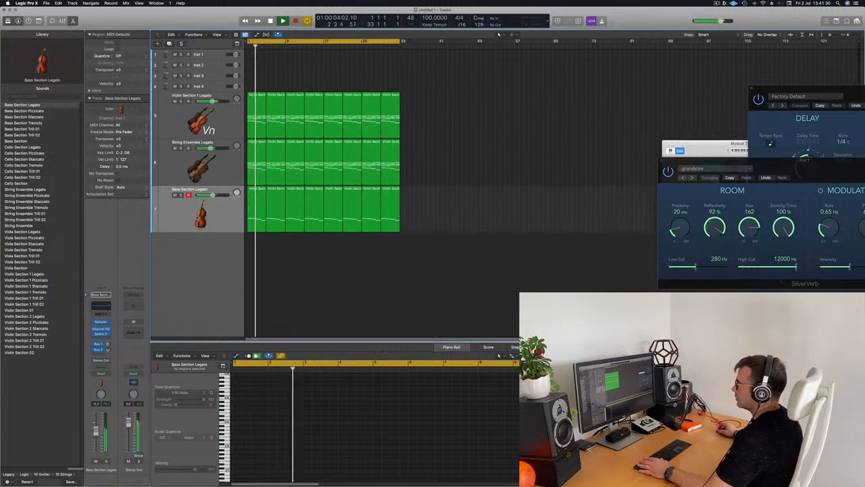
- Duplicate the Bass Section Legato track and copy all eight bass regions onto the new track
left_click(201, 214)
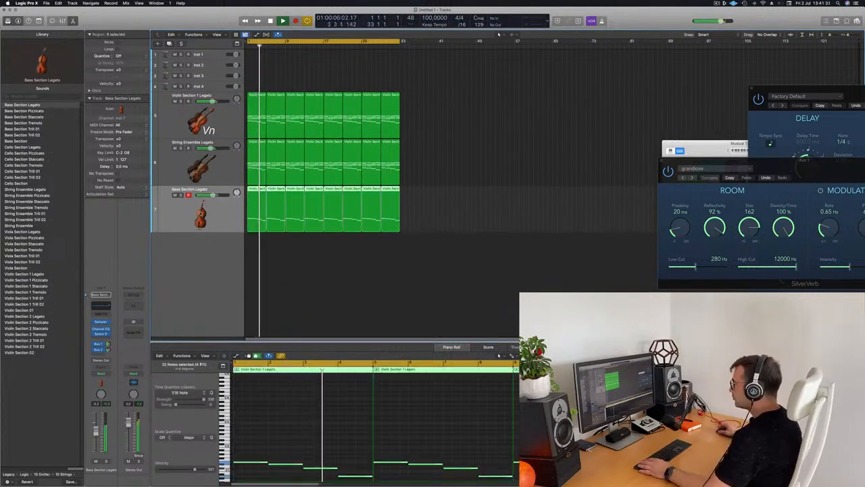
key("Return")
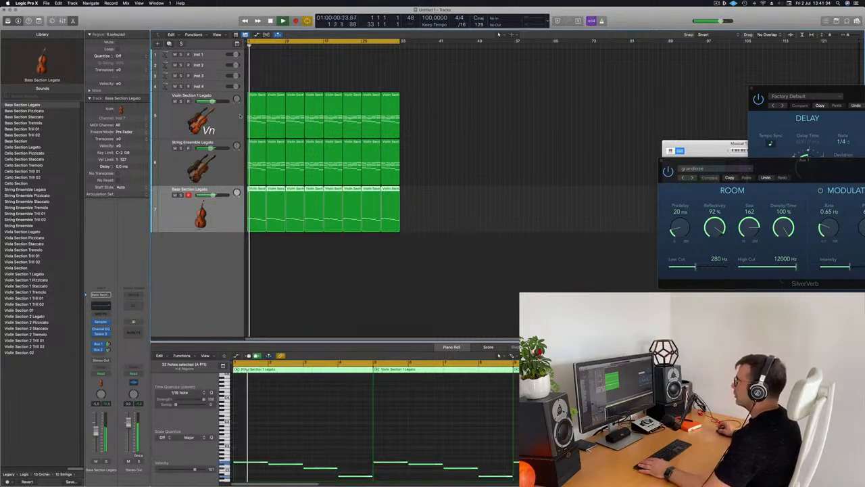
left_click(169, 43)
left_click_drag(424, 208, 252, 234)
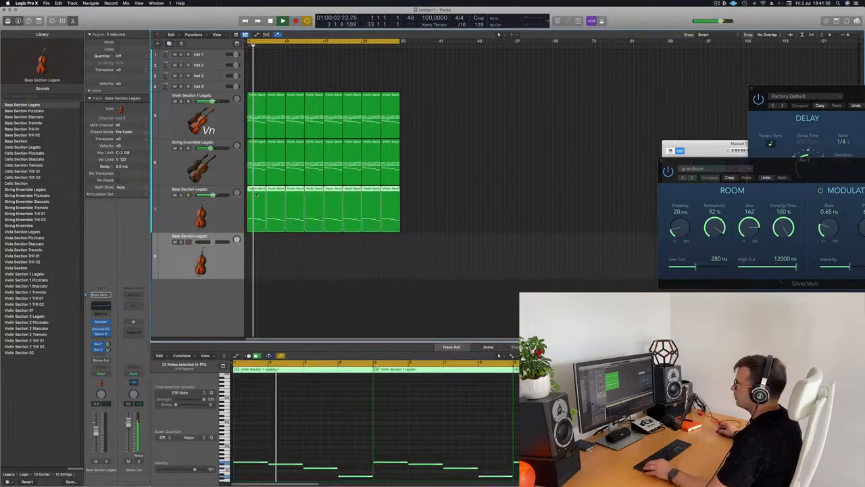
left_click_drag(259, 201, 263, 245)
key("space")
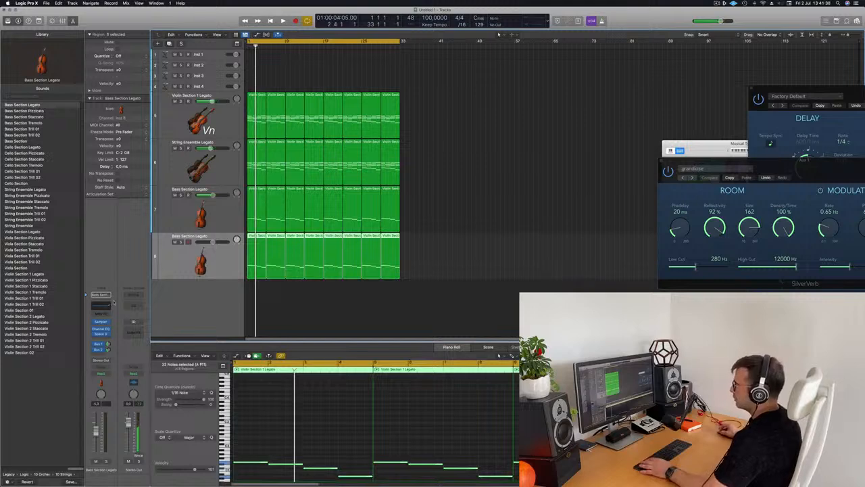
- Load the French Horn sound from the Orchestral Brass category onto the duplicated bass track
left_click(42, 475)
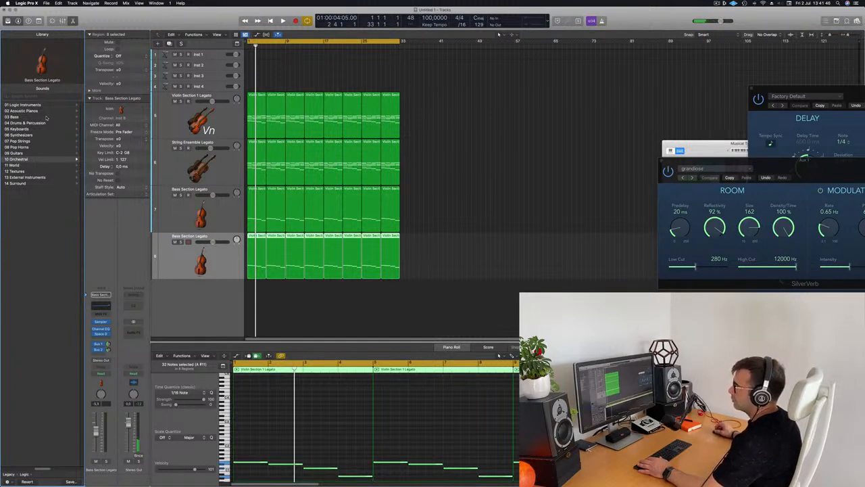
left_click(19, 159)
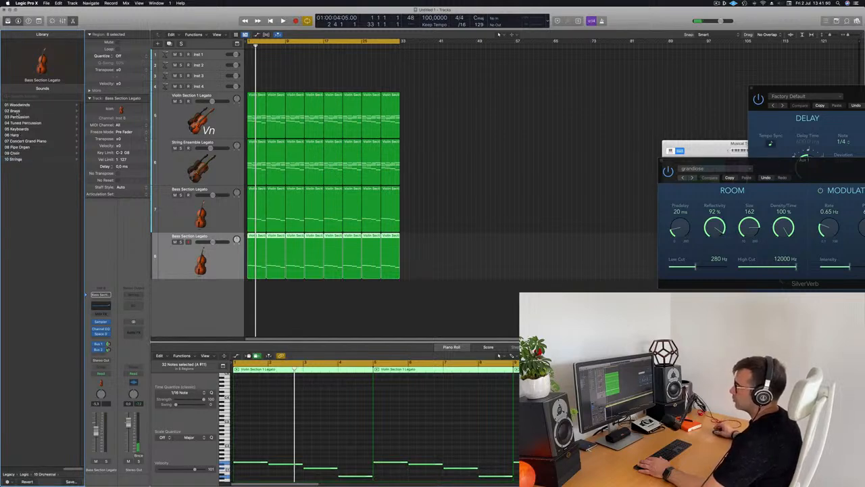
left_click(16, 111)
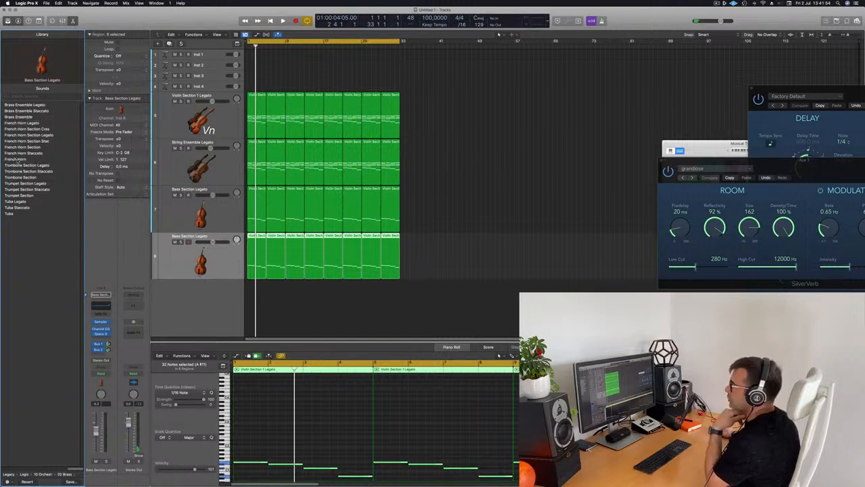
left_click(18, 165)
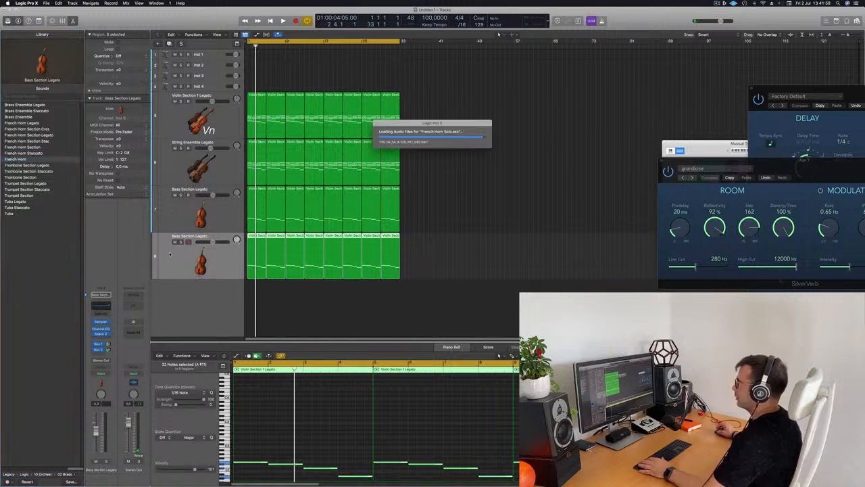
- Transpose all French Horn notes up one octave overall and play the arrangement from the start
left_click(349, 461)
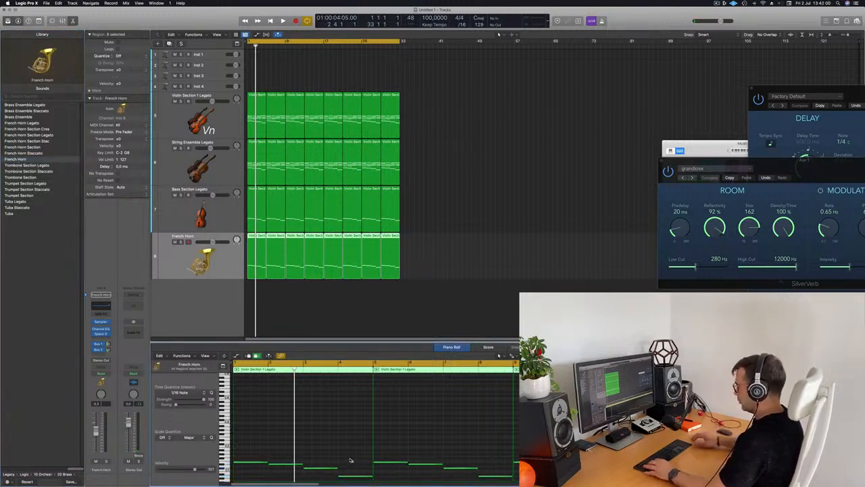
key("super+a")
key("shift+alt+Up")
key("shift+alt+Up")
key("shift+alt+Up")
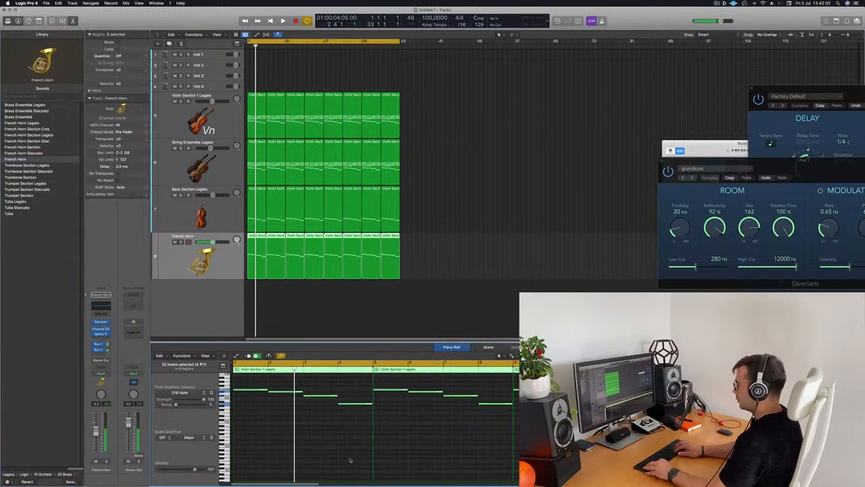
key("shift+alt+Down")
key("shift+alt+Down")
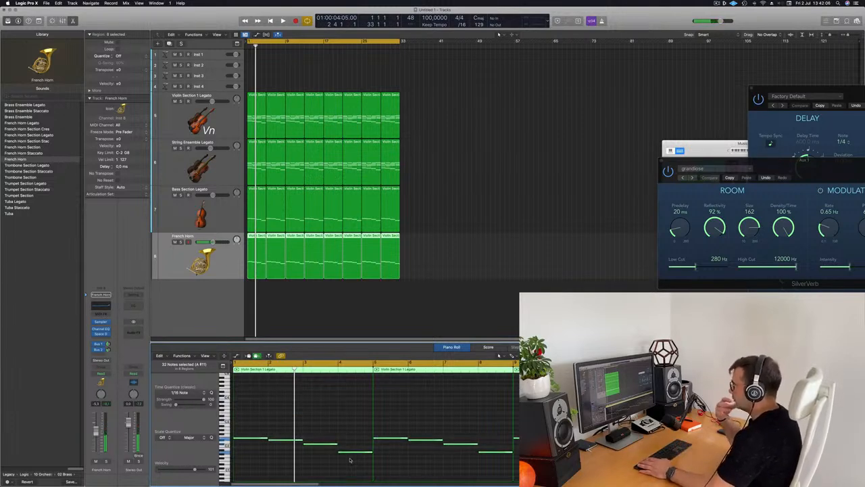
key("Return")
key("space")
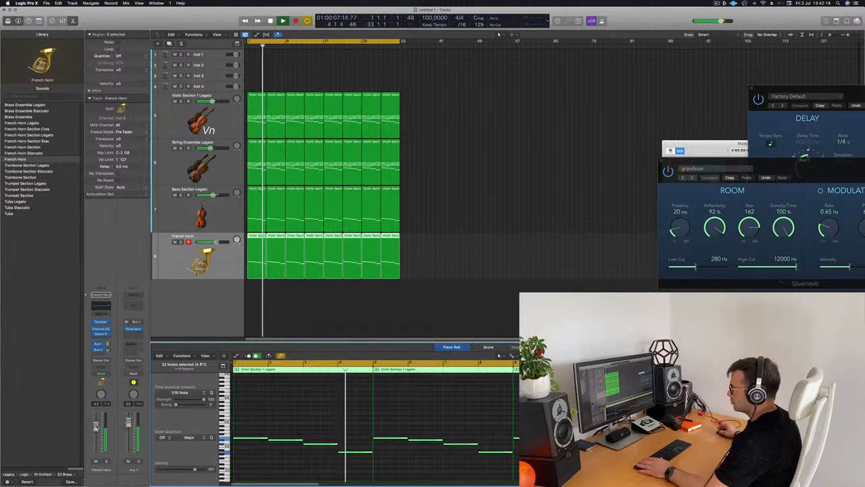
- Solo the French Horn track, play it from the start and clear the solo again
key("s")
key("Return")
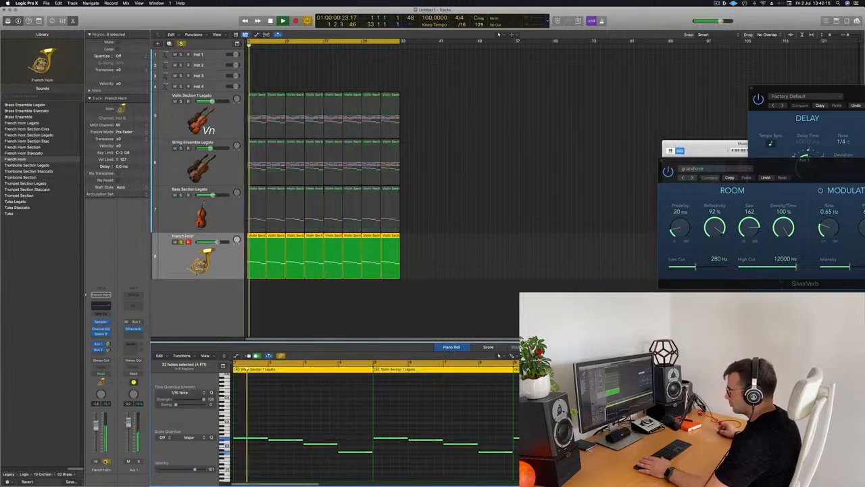
key("ctrl+s")
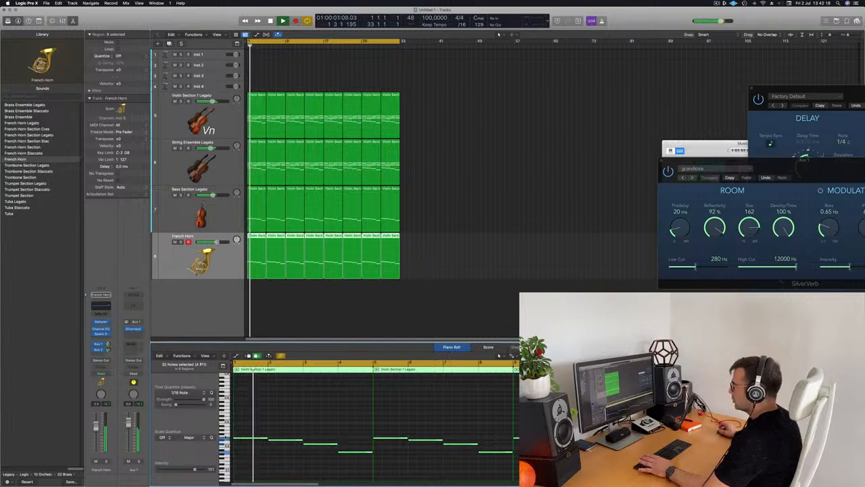
- Raise all notes in the eight French Horn regions by one octave and play a short passage
key("space")
key("shift+alt+Up")
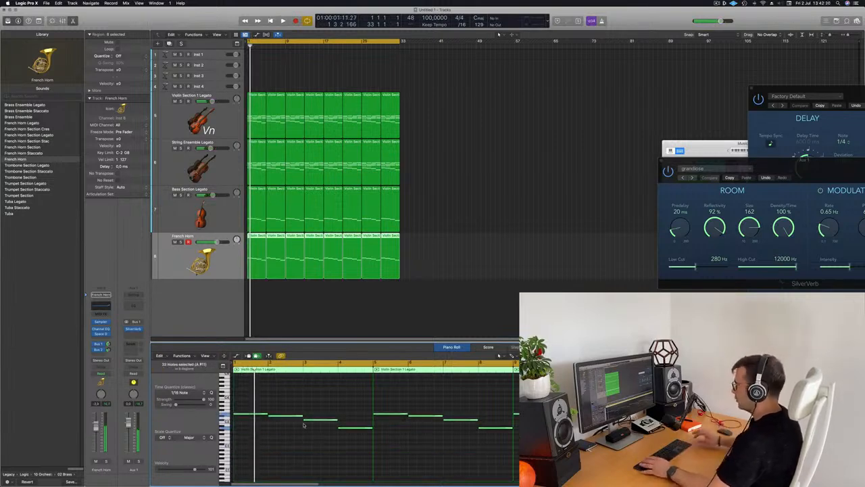
key("space")
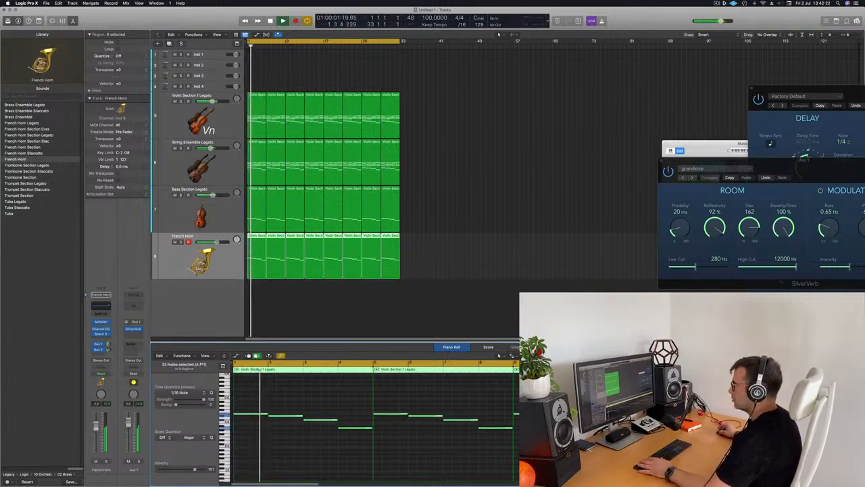
key("space")
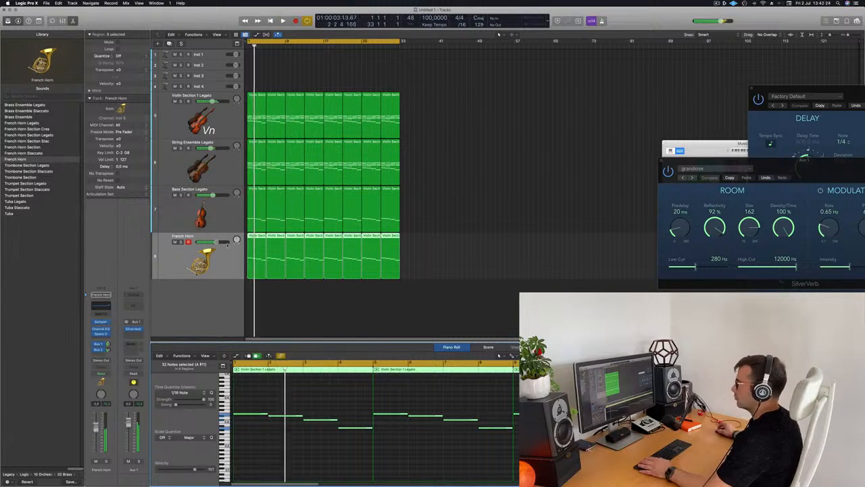
- Duplicate the French Horn track with its eight regions and lower the copied notes by one octave
key("super+d")
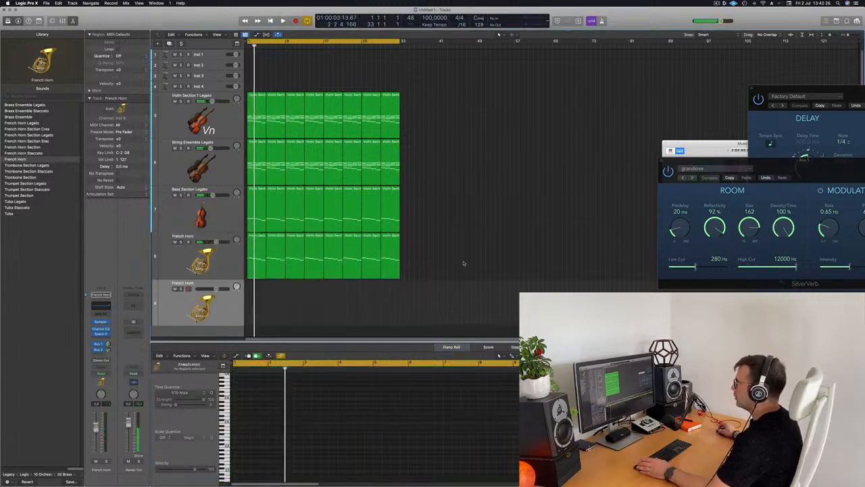
left_click_drag(462, 265, 259, 303)
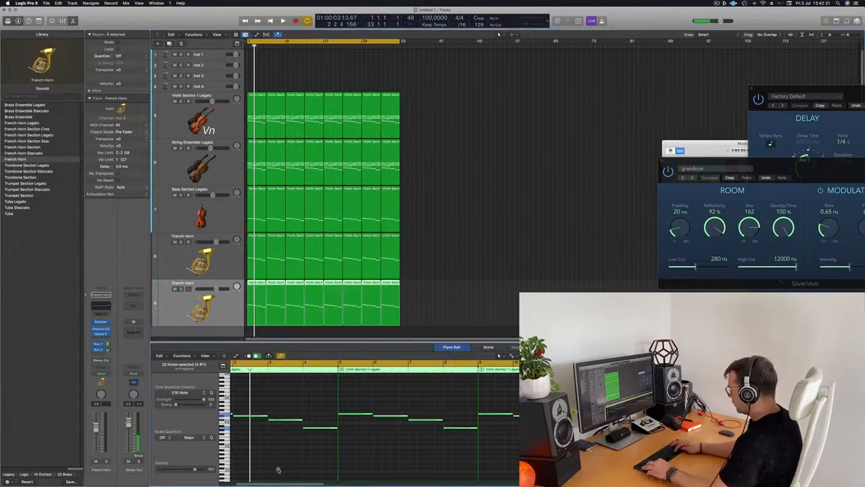
key("alt+shift+Down")
key("space")
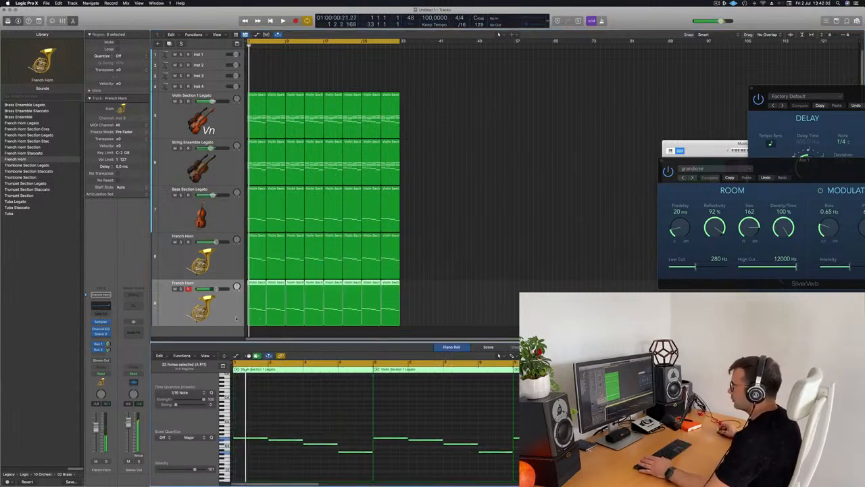
- Compare the two French Horn tracks by soloing the lower-octave copy and the original in turn
left_click(180, 289)
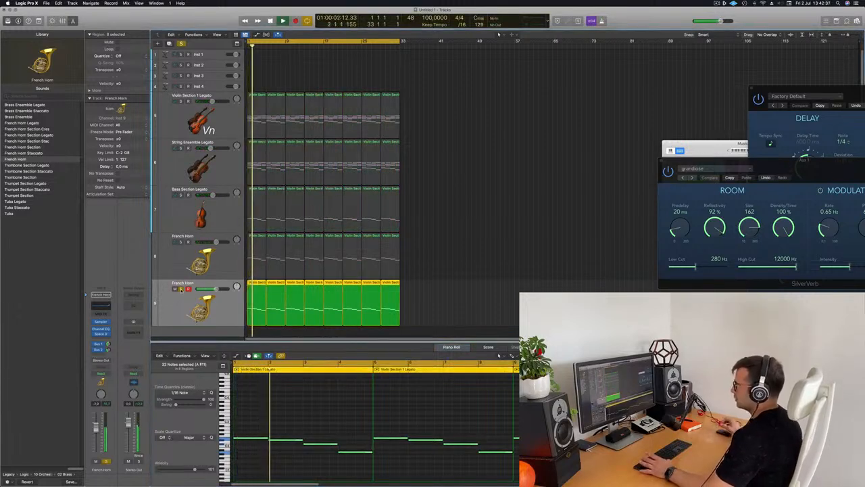
left_click(180, 289)
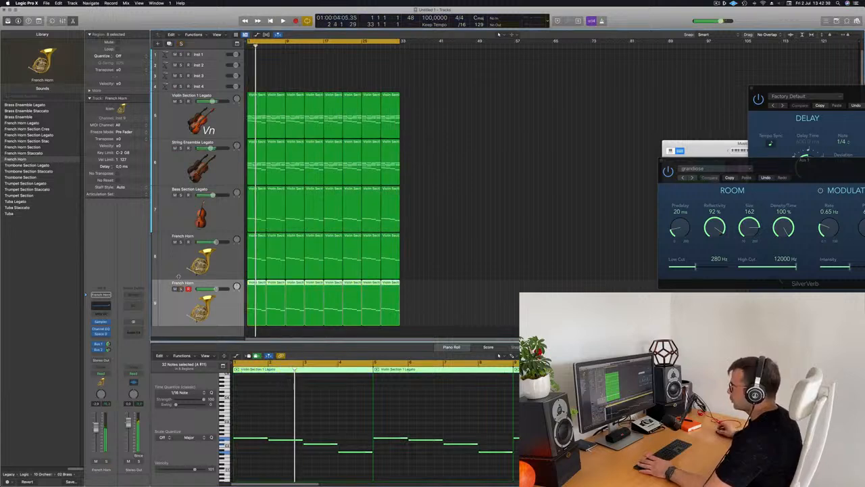
key("Return")
left_click(180, 243)
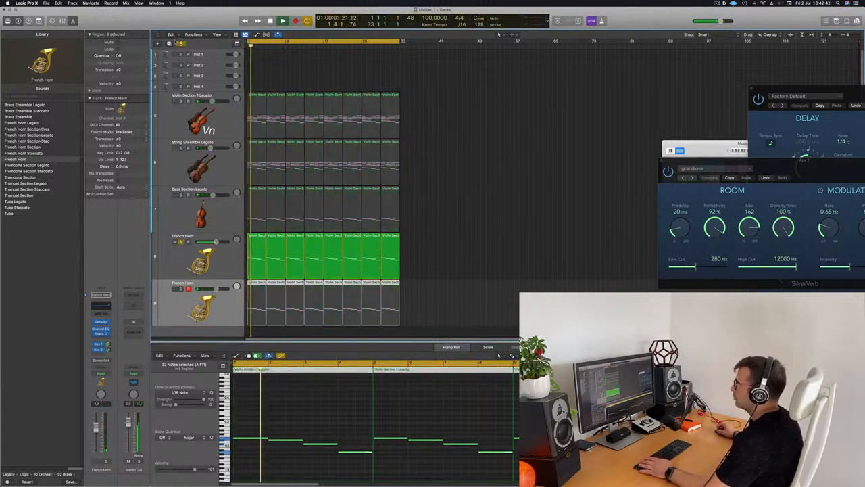
- Clear all solos and play the full arrangement from the start with reduced track heights
key("space")
left_click(184, 44)
key("space")
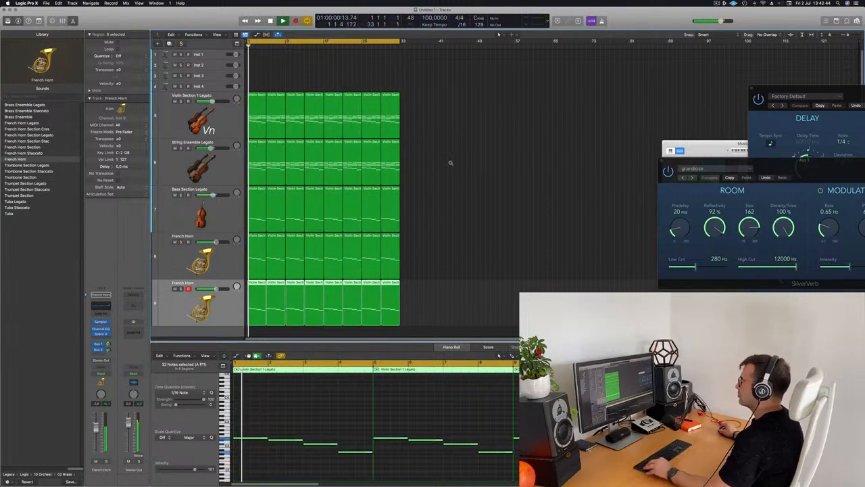
scroll(452, 197, "down", 3)
scroll(452, 198, "down", 1)
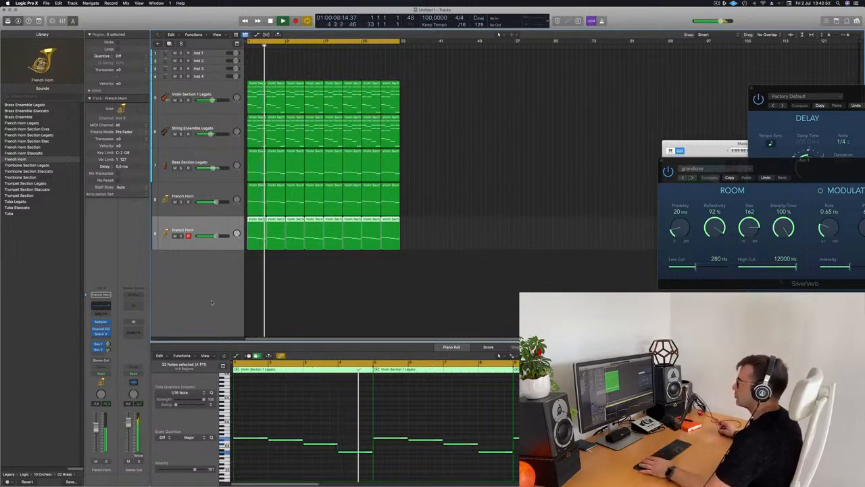
key("space")
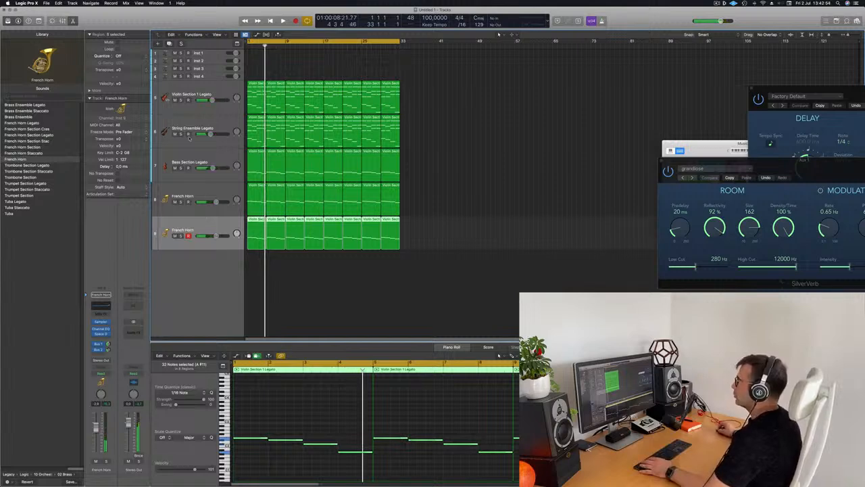
- Duplicate the Violin Section 1 Legato track and place the empty copy above the original
left_click(212, 94)
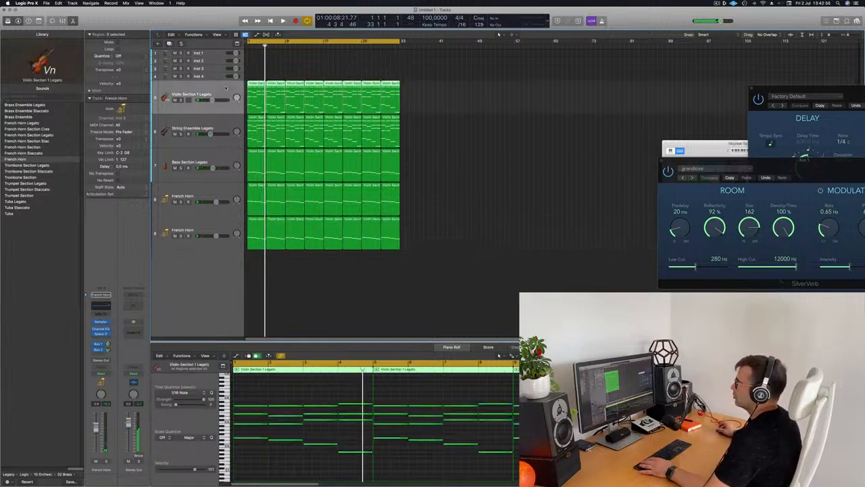
left_click(169, 43)
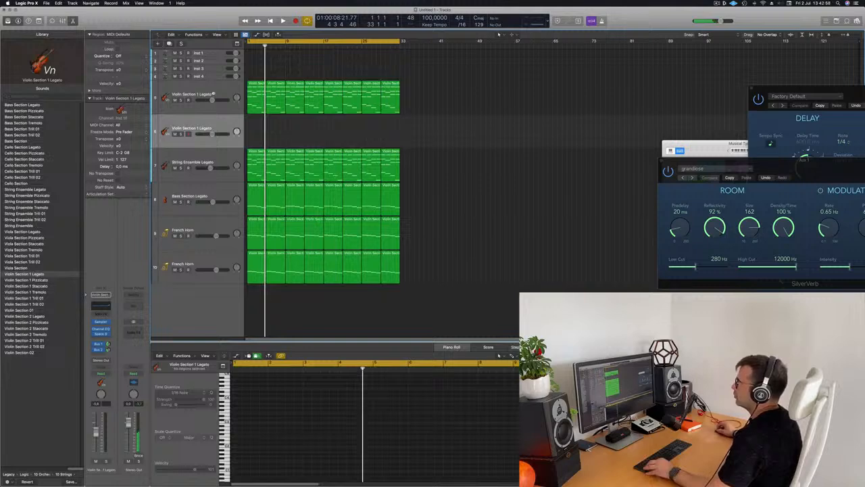
left_click_drag(213, 94, 209, 76)
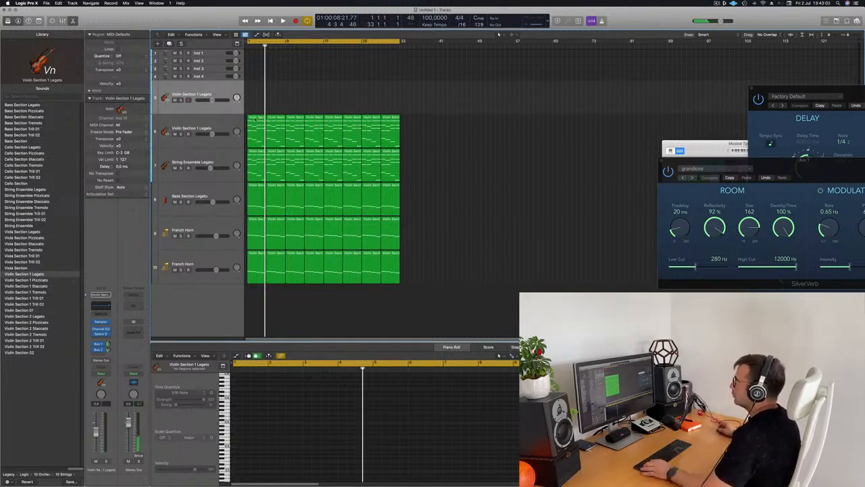
- Copy the first violin region onto the new empty track and repeat it seven times up to bar 33
left_click(255, 122)
left_click_drag(255, 122, 253, 79)
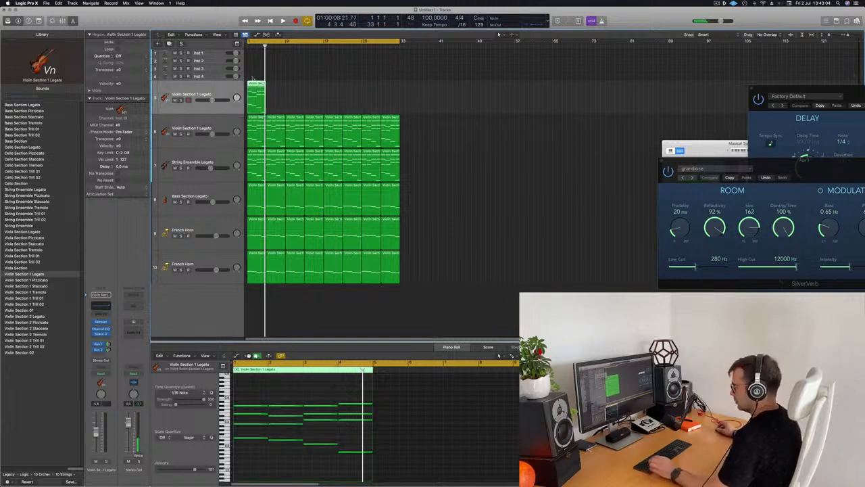
key("super+r")
key("super+r")
key("super+r")
key("super+r")
key("super+r")
key("super+r")
key("super+r")
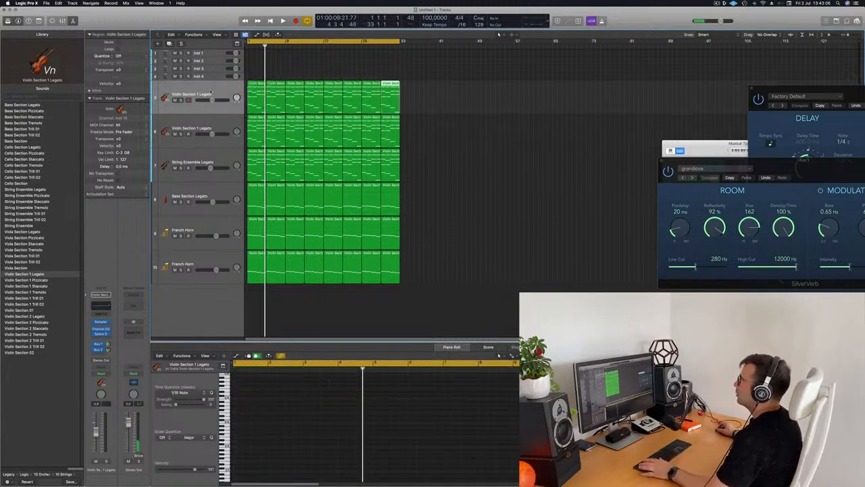
- Load the Brass Ensemble sound from the orchestral Brass category onto the duplicated violin track
left_click(191, 86)
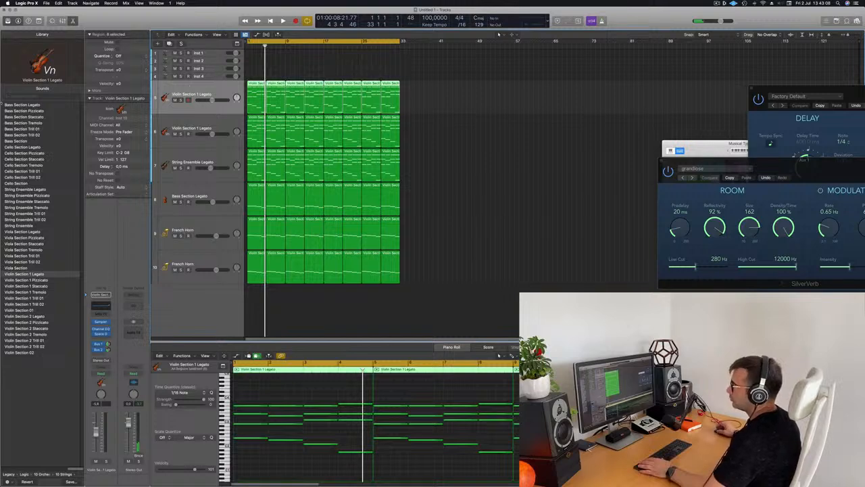
left_click(53, 474)
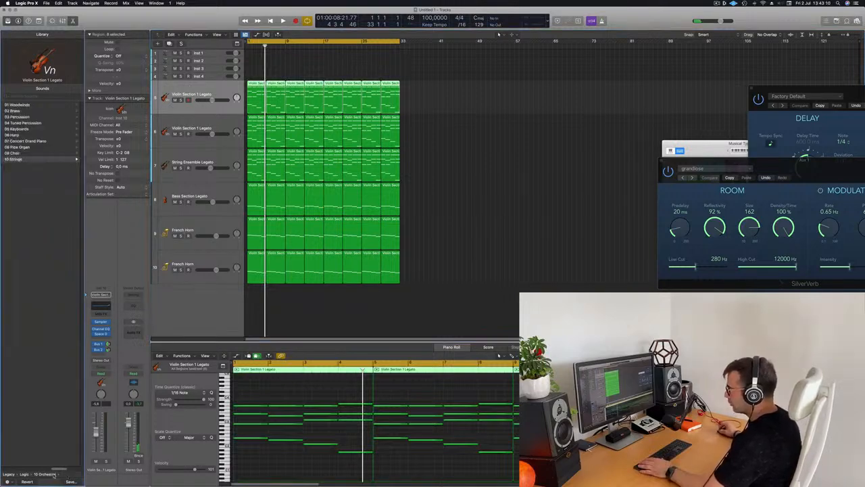
left_click(21, 110)
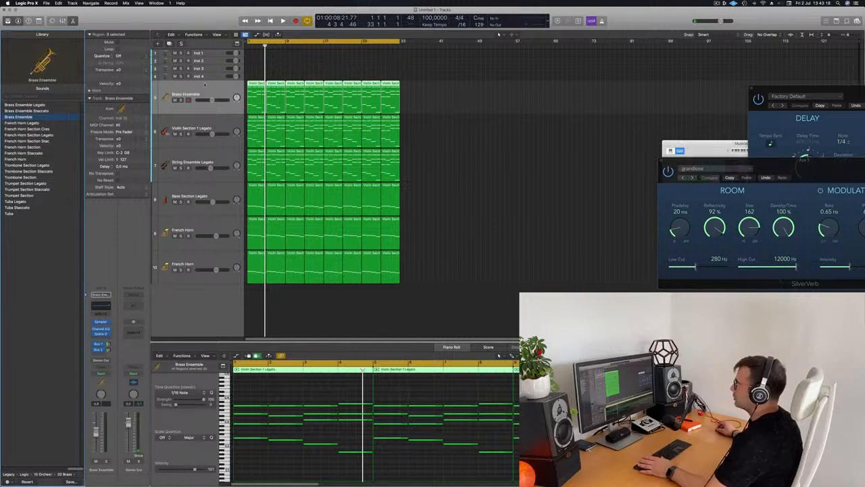
- Solo the Brass Ensemble track and play it from the start
left_click(179, 100)
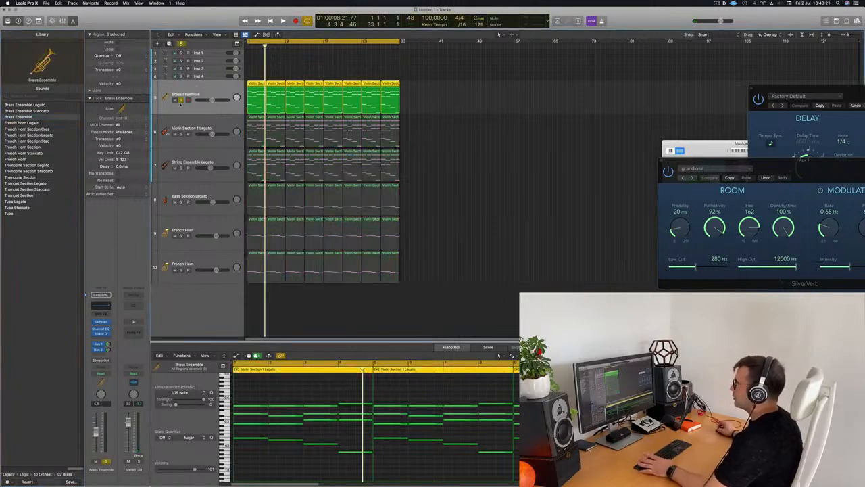
key("Return")
key("space")
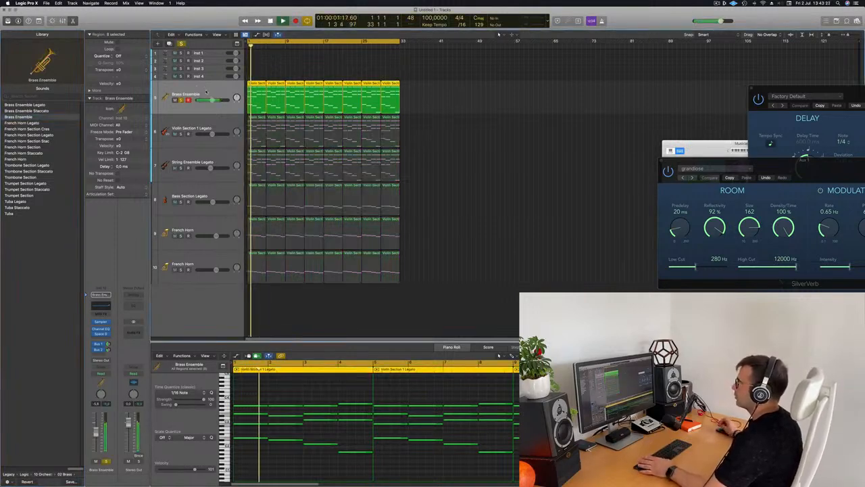
key("space")
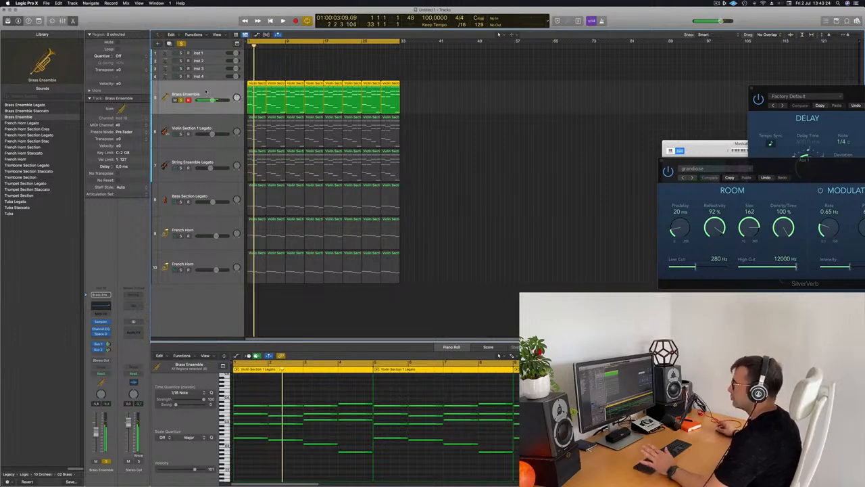
- Adjust the Brass Ensemble's Bus 1 send, clear the solo and play all tracks from the start
left_click(108, 345)
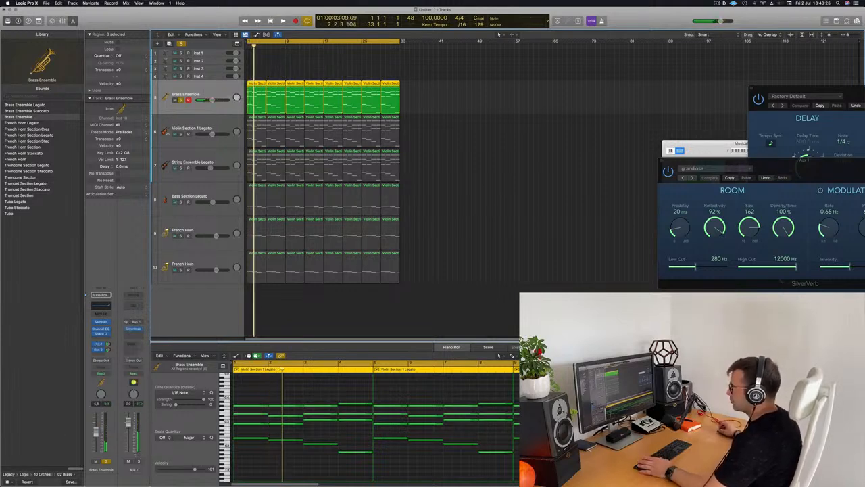
key("super+a")
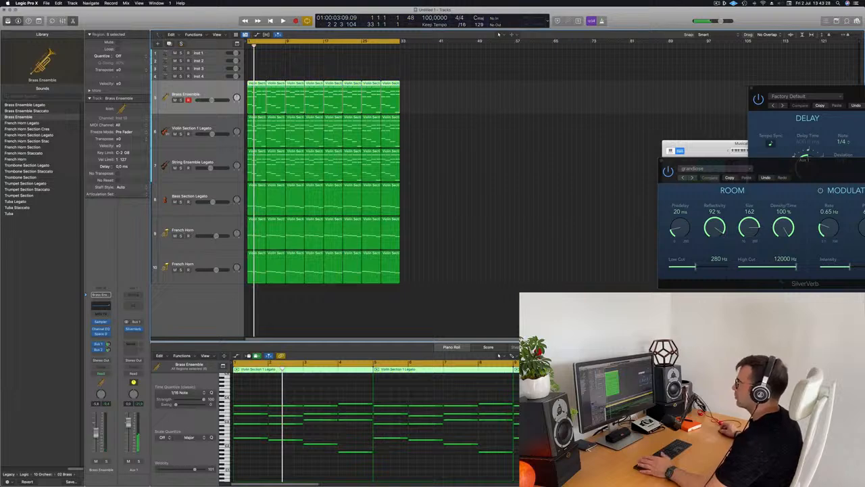
key("space")
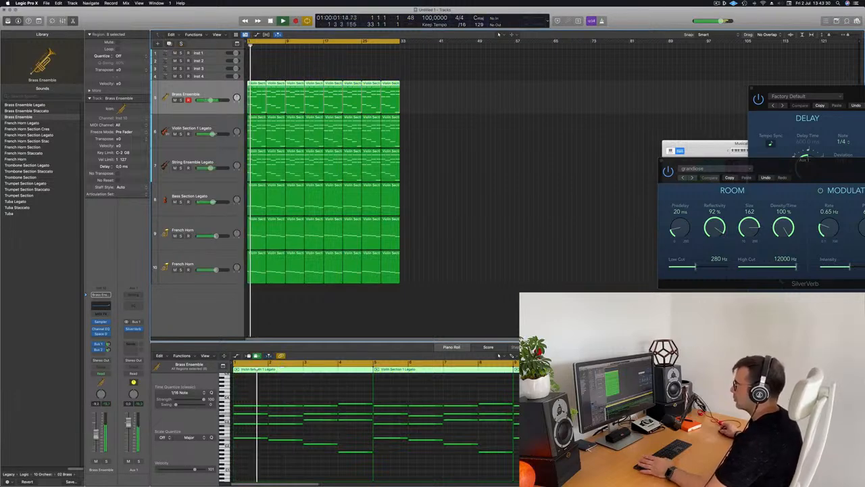
- Examine the Brass Ensemble's frequencies in its Channel EQ during soloed playback, then close the EQ
left_click(100, 329)
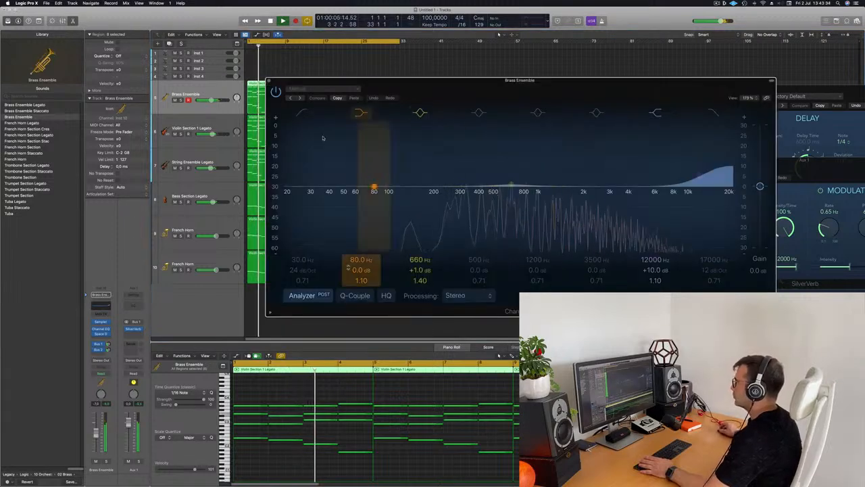
left_click_drag(442, 84, 485, 70)
key("Return")
left_click(180, 101)
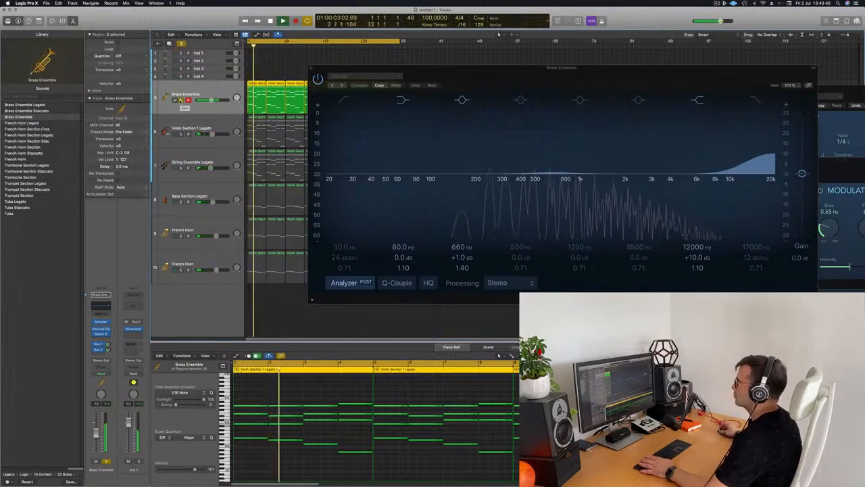
key("Return")
left_click(311, 68)
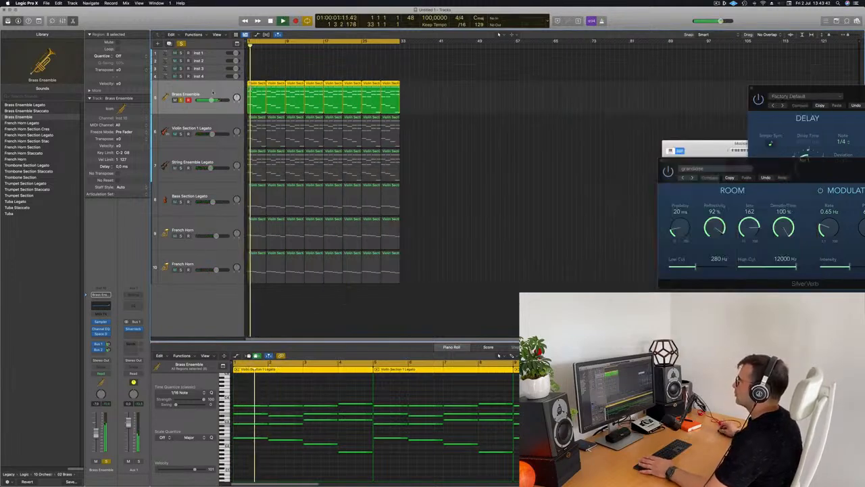
- Duplicate the Brass Ensemble track, then pan the original off-centre and lower its volume to about -14.2 dB during soloed playback
key("super+d")
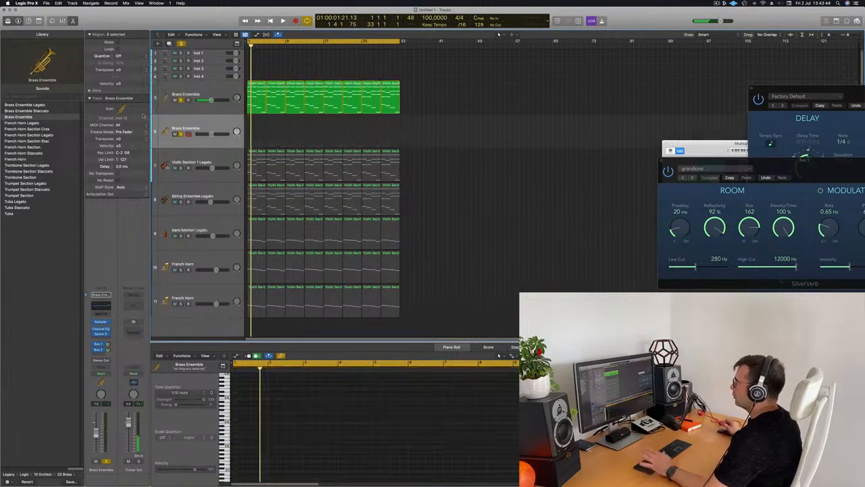
left_click(222, 87)
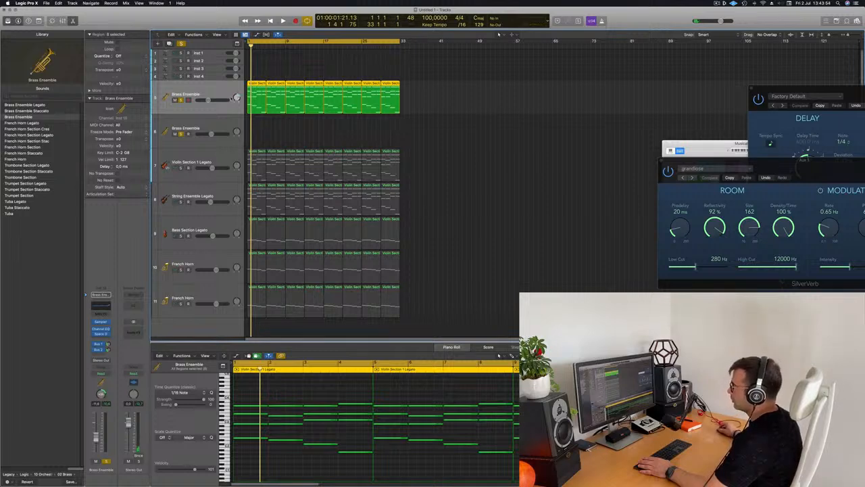
key("space")
key("space")
key("space")
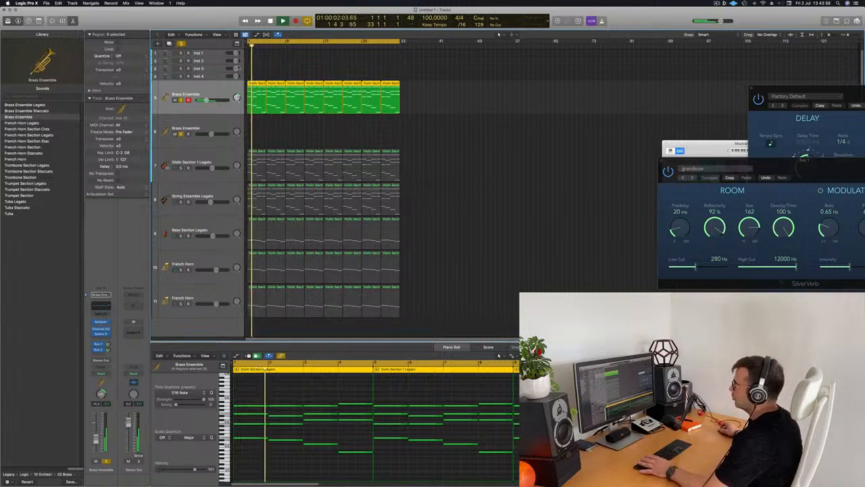
key("space")
key("space")
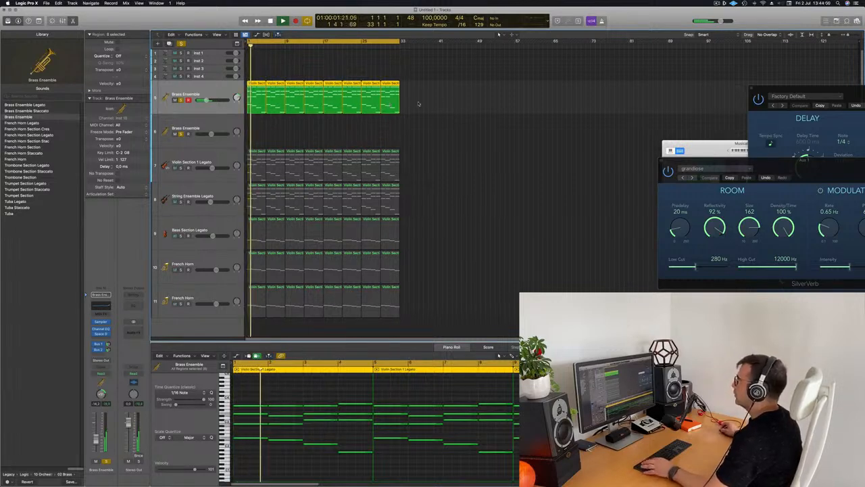
- Copy all Brass Ensemble regions onto the duplicated Brass Ensemble track and play both soloed tracks from the start
left_click_drag(243, 96, 261, 129)
left_click(198, 127)
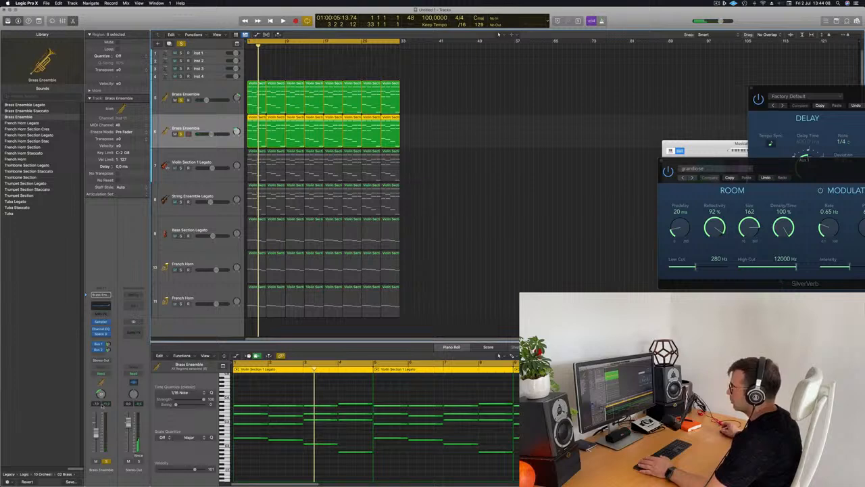
key("Return")
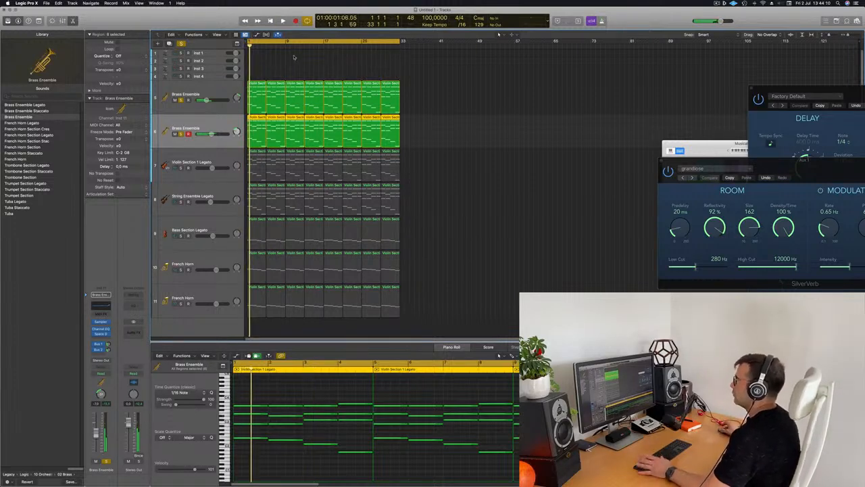
- Move the duplicated Brass Ensemble track above the original and replay the soloed pair from the start
left_click_drag(209, 131, 210, 92)
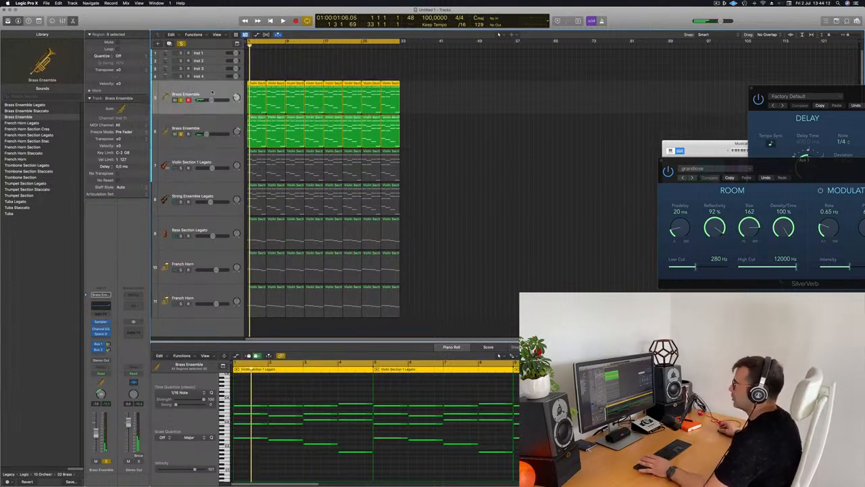
key("space")
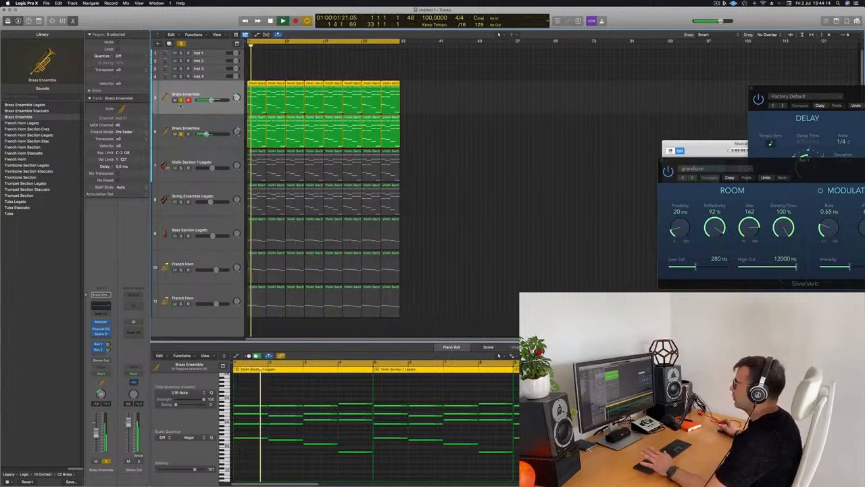
key("Return")
key("space")
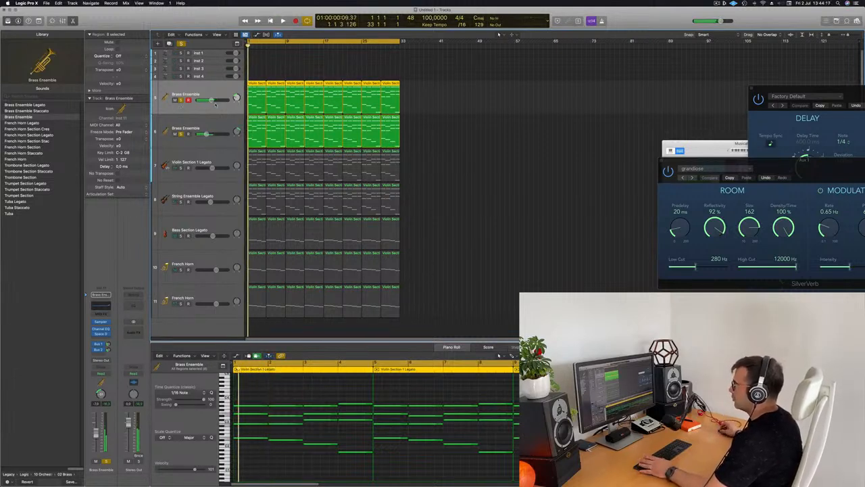
- Select both Brass Ensemble tracks and assign their mixer channel strips to a new VCA
left_click(229, 123)
left_click(228, 106, "shift")
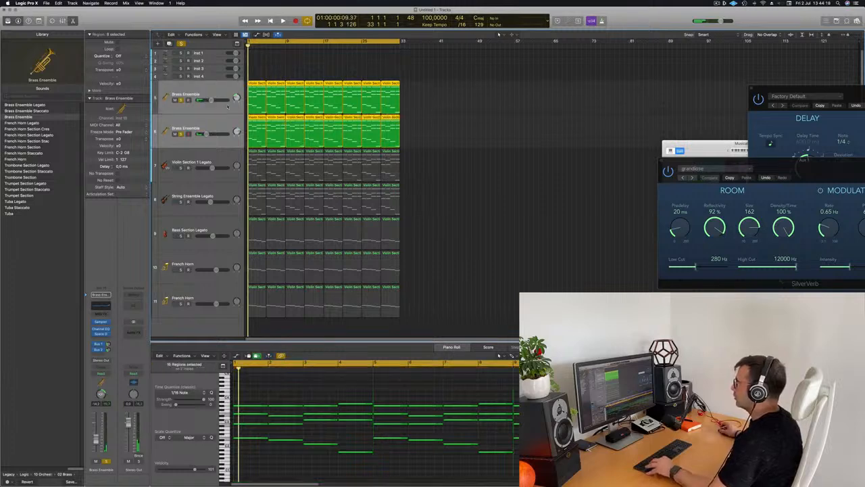
right_click(227, 106)
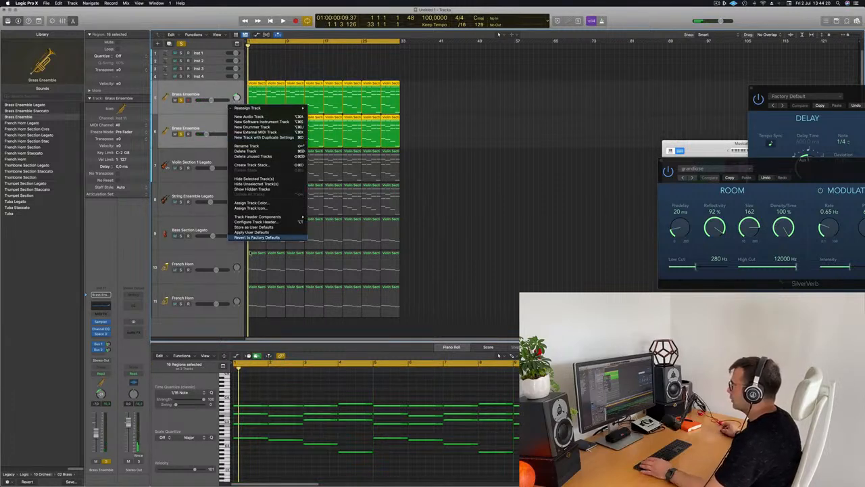
left_click(535, 143)
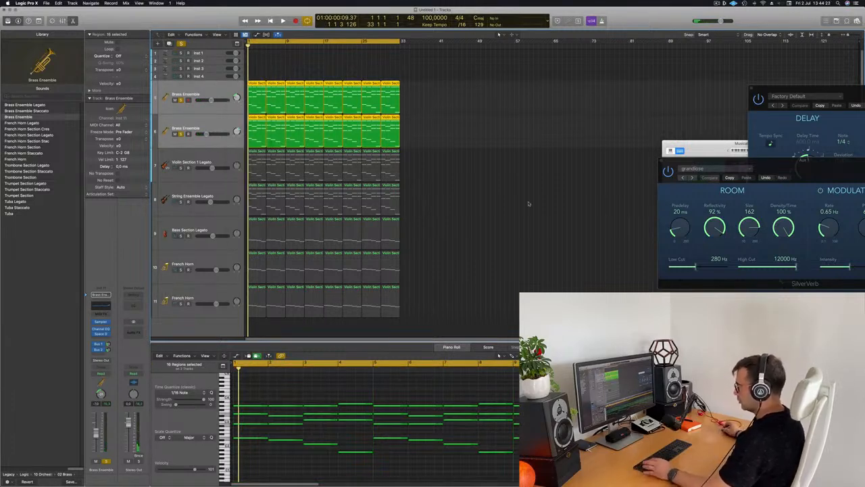
left_click(479, 218)
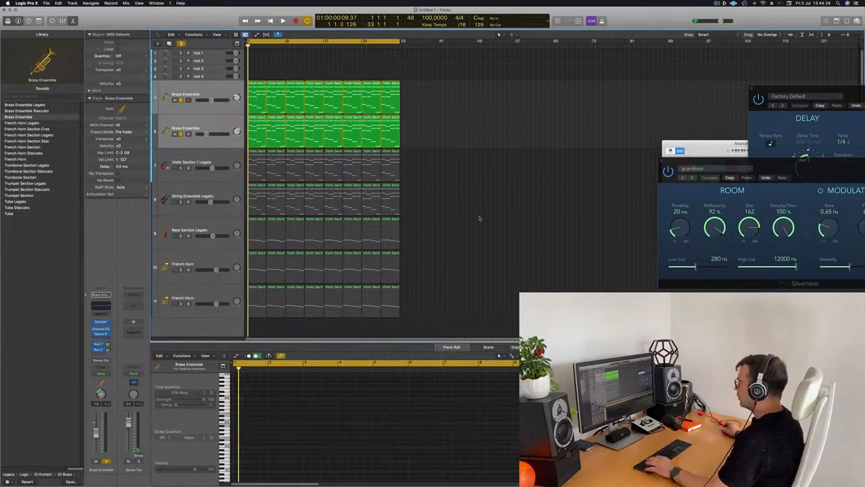
key("super+k")
key("x")
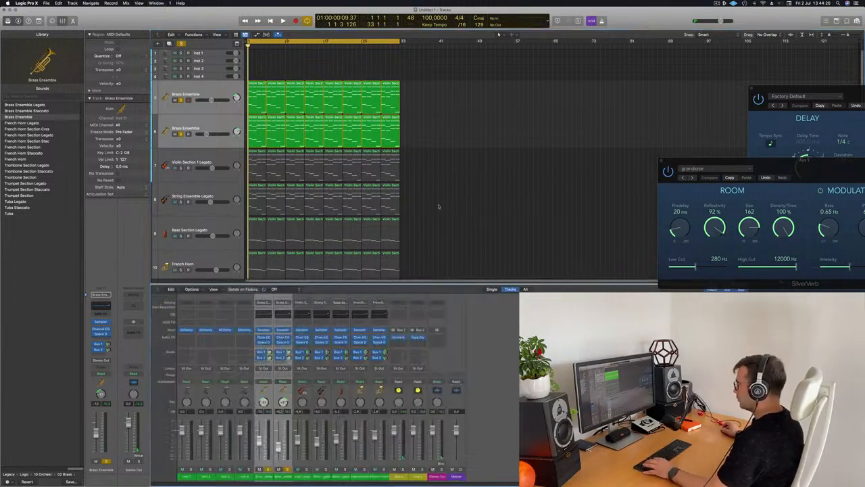
right_click(281, 478)
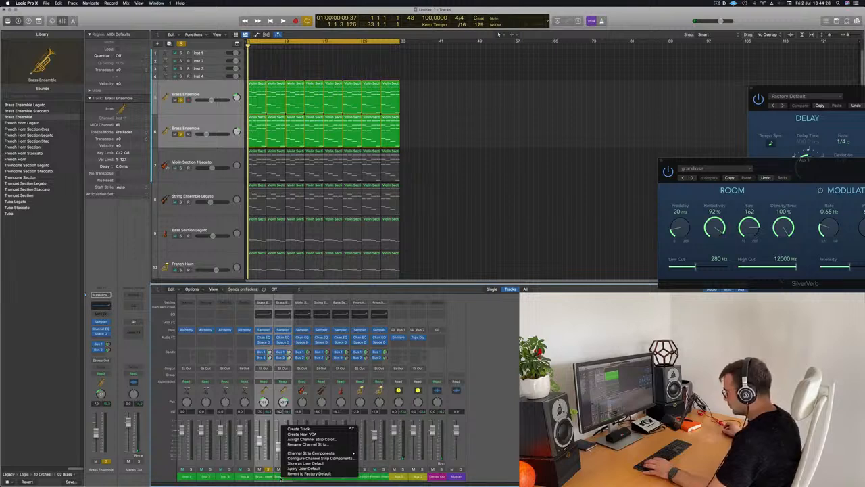
mouse_move(311, 453)
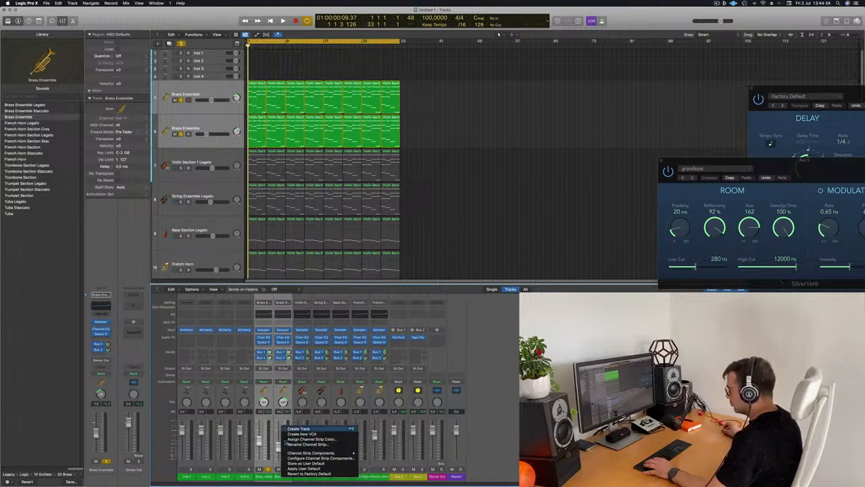
mouse_move(338, 453)
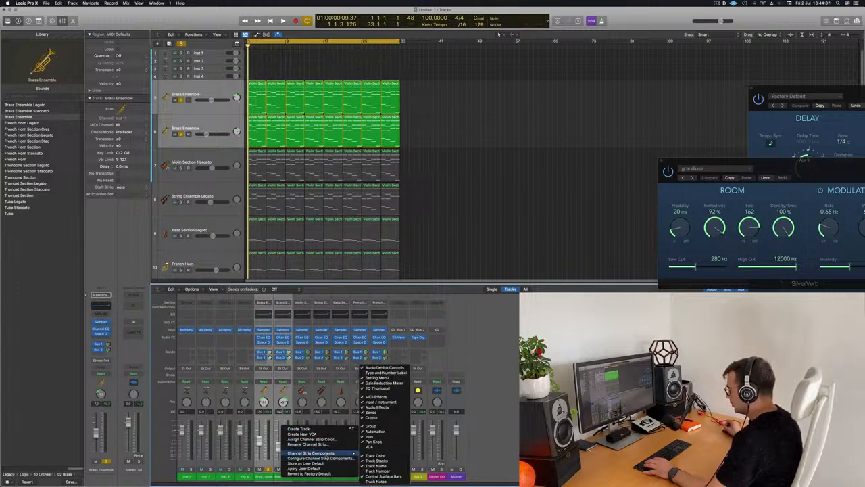
left_click(298, 433)
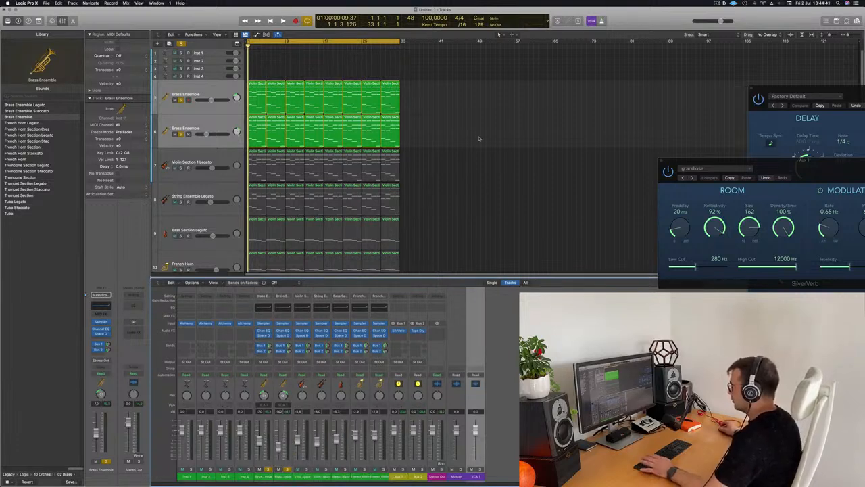
- Play the soloed brass tracks and lower the VCA 1 fader slightly
key("space")
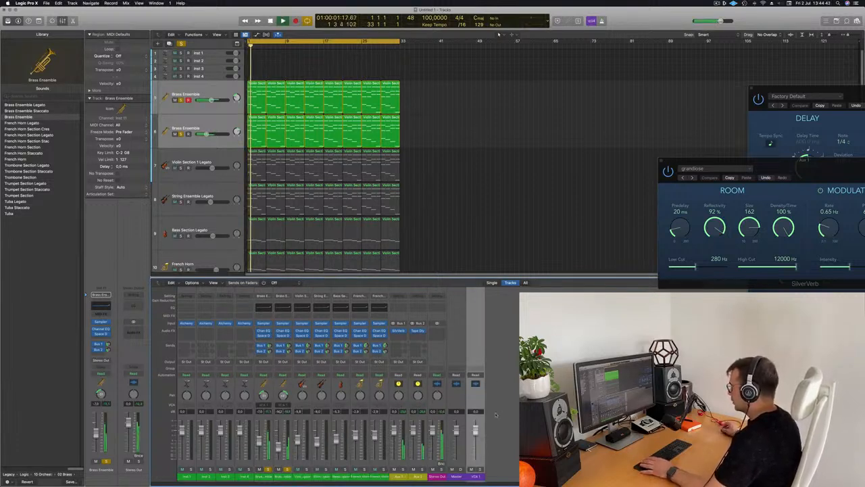
mouse_move(476, 432)
left_mouse_down()
mouse_move(476, 459)
mouse_move(476, 438)
left_mouse_up()
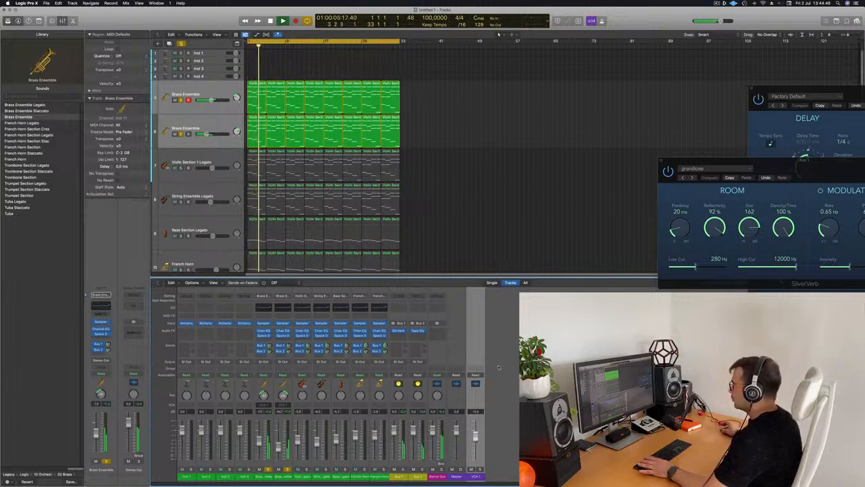
key("space")
- Clear the solo, play all tracks from the start and rebalance the VCA 1 fader against the full mix
left_click(182, 44)
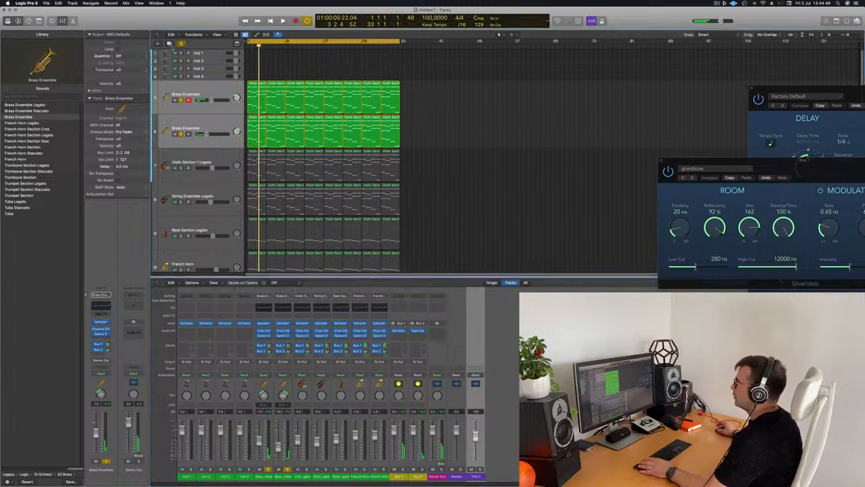
key("Return")
key("space")
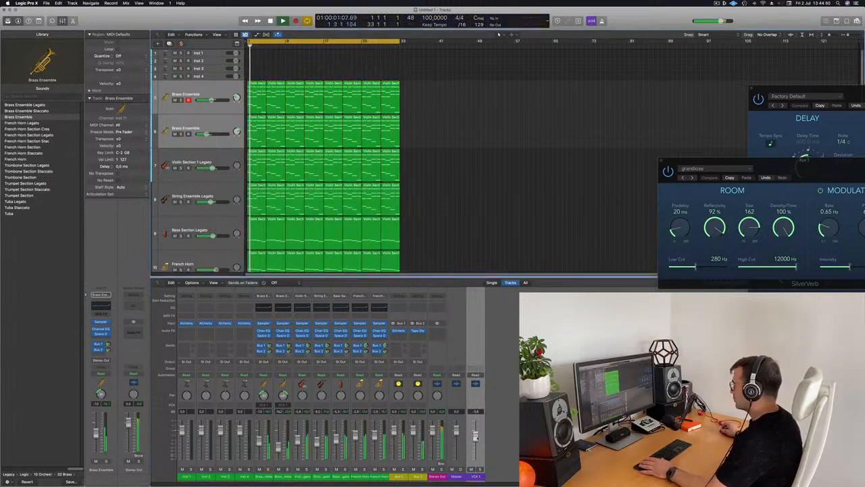
left_click_drag(475, 436, 475, 447)
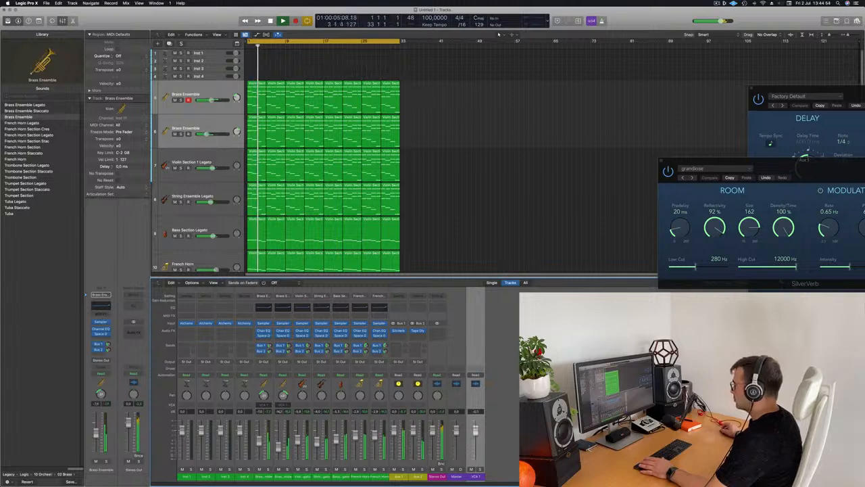
key("space")
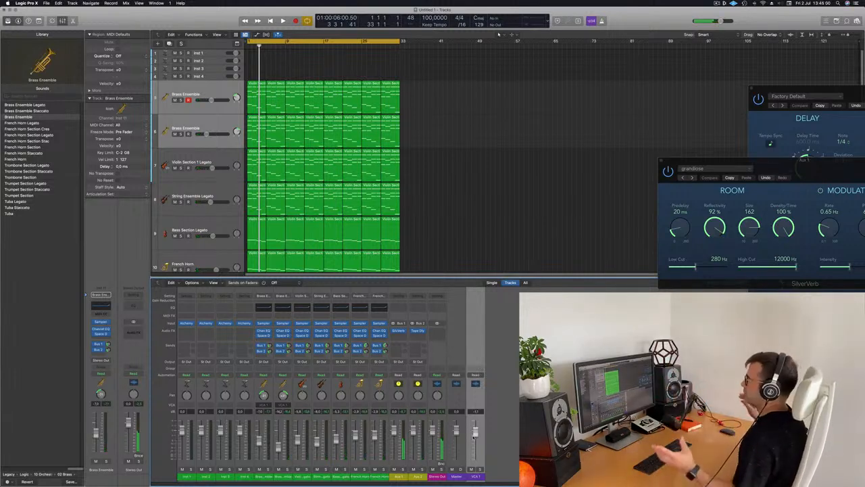
- Replay the arrangement from the start, soloing and unsoloing VCA 1 to compare the brass with the full mix
key("Return")
key("space")
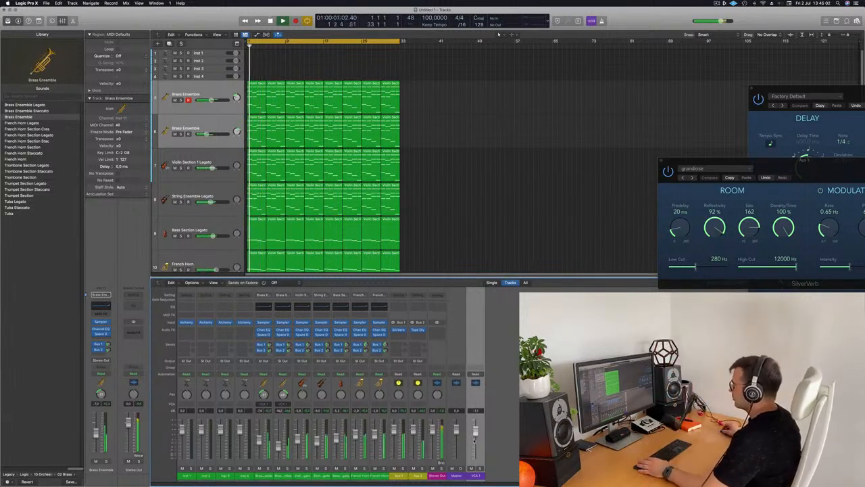
key("s")
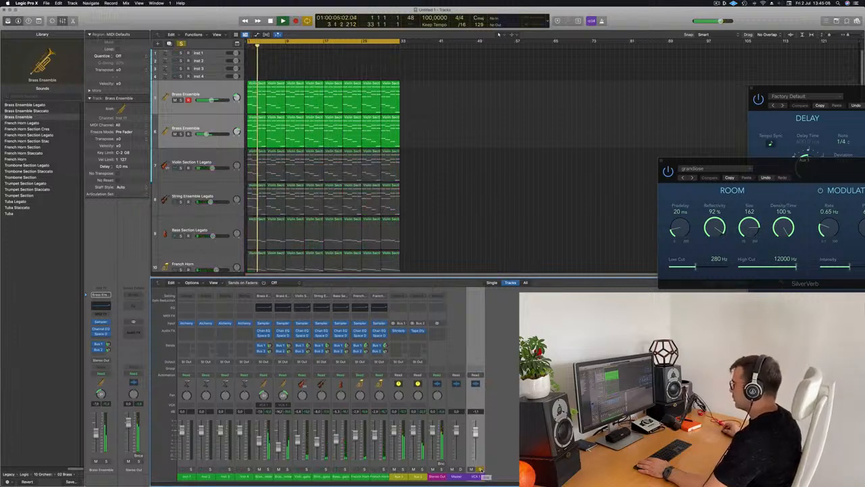
key("s")
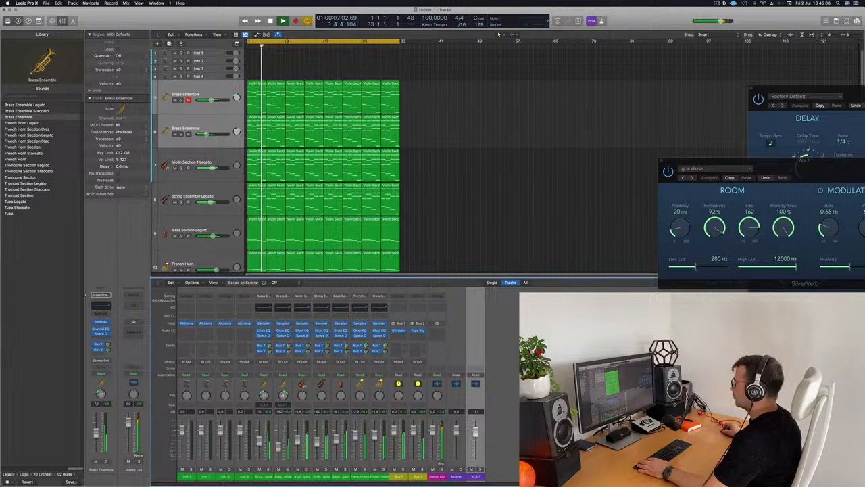
- Show the Violin Section 1 Legato track's Bus 1 aux channel and bring its SilverVerb window fully into view
left_click(423, 117)
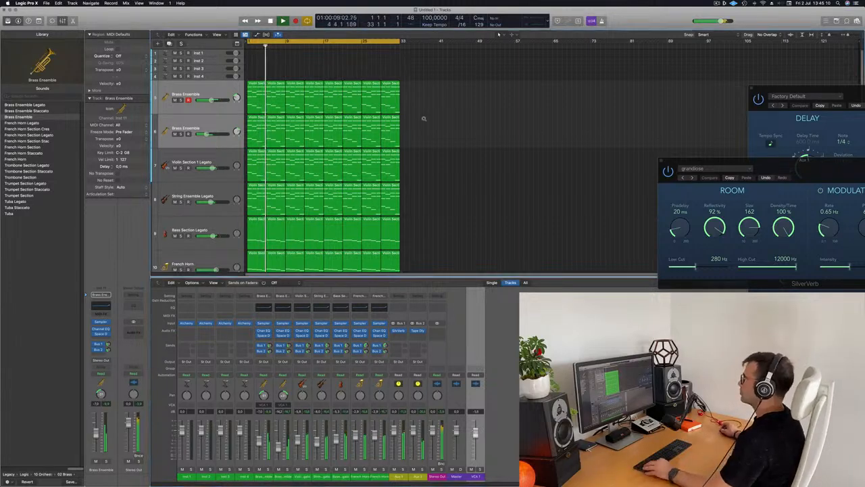
scroll(427, 129, "down", 5)
scroll(460, 158, "down", 3)
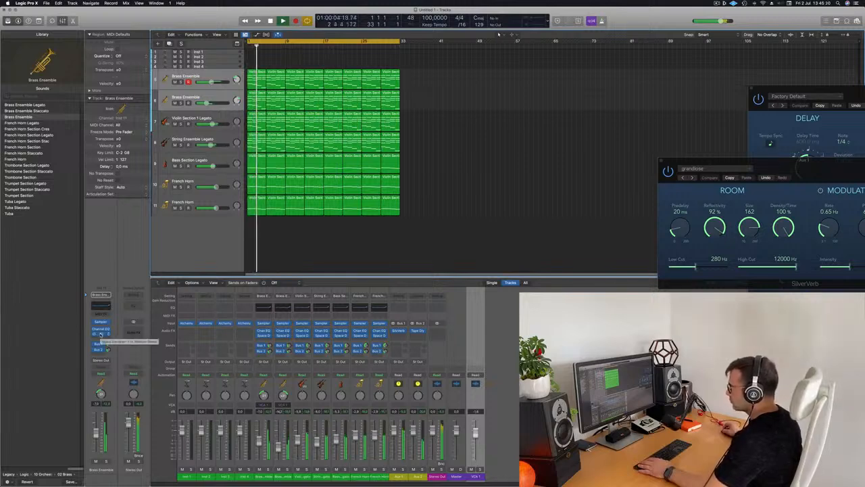
left_click(226, 79)
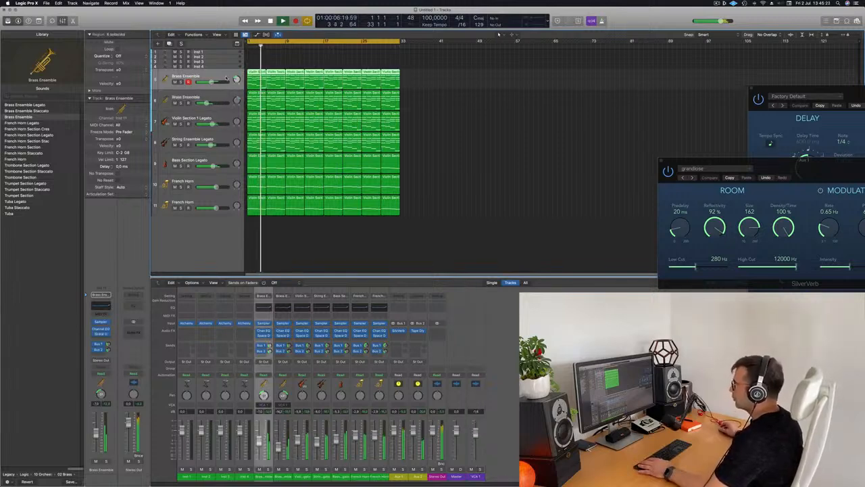
left_click(227, 97)
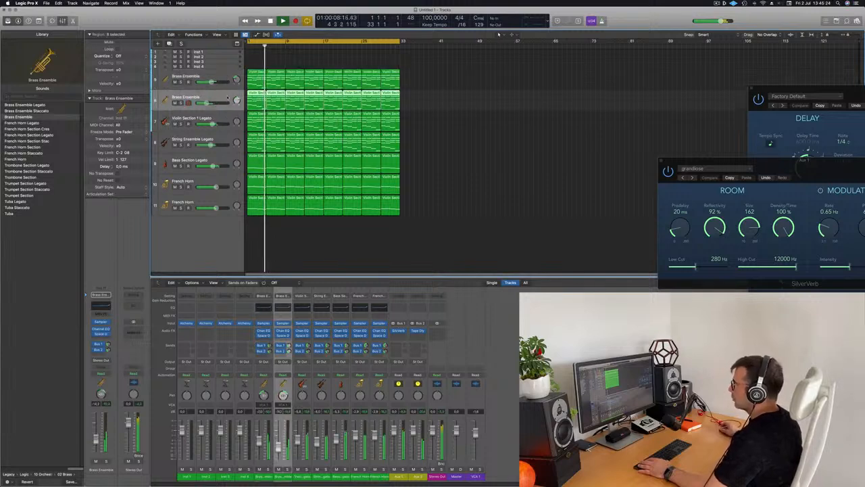
left_click(225, 123)
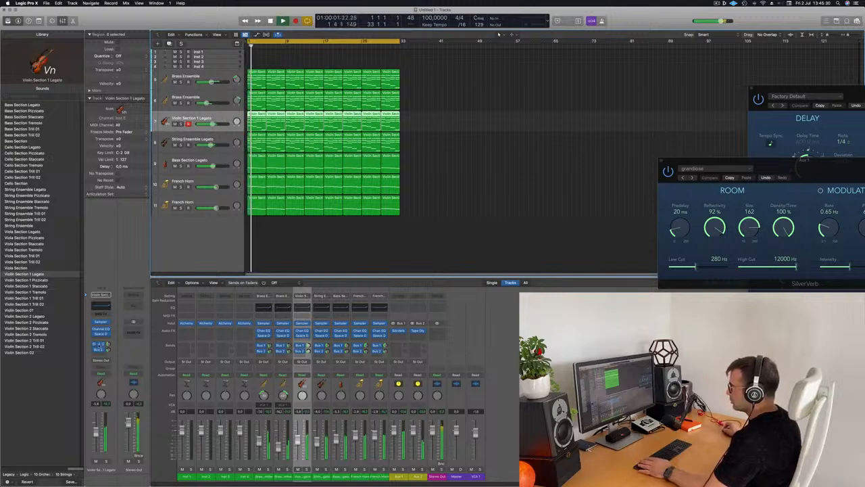
left_click(100, 345)
left_click(128, 262)
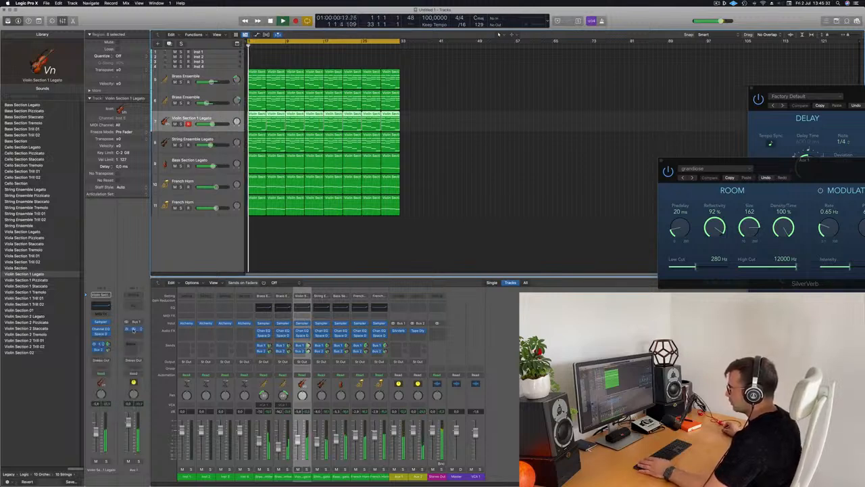
left_click(133, 330)
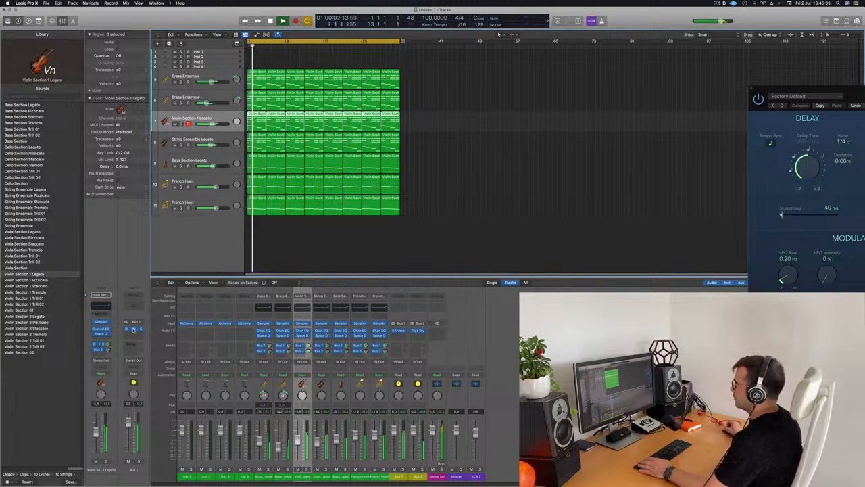
left_click(133, 330)
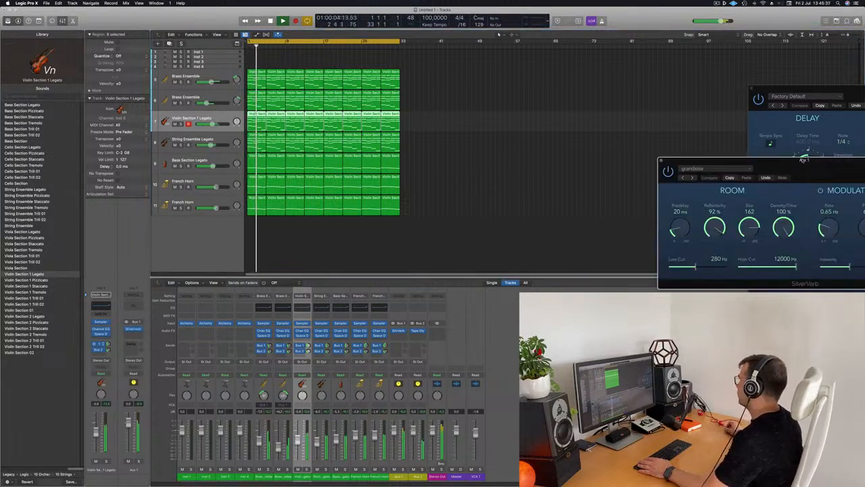
left_click_drag(803, 160, 589, 35)
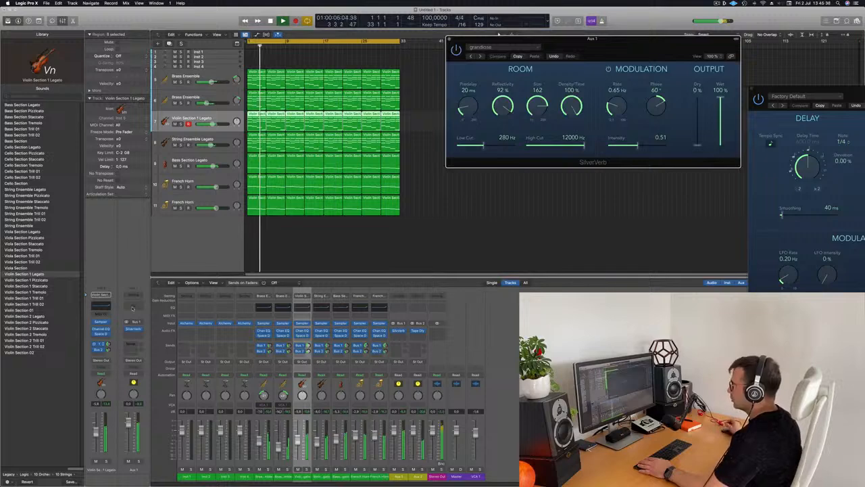
- Add a Channel EQ to Aux 1 after the reverb and enable its low-cut filter, raised to about 700 Hz
left_click(134, 307)
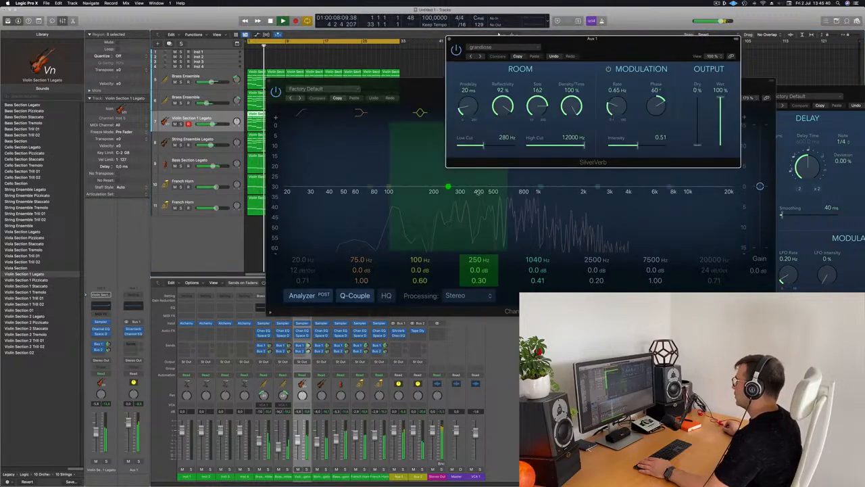
left_click_drag(352, 80, 179, 75)
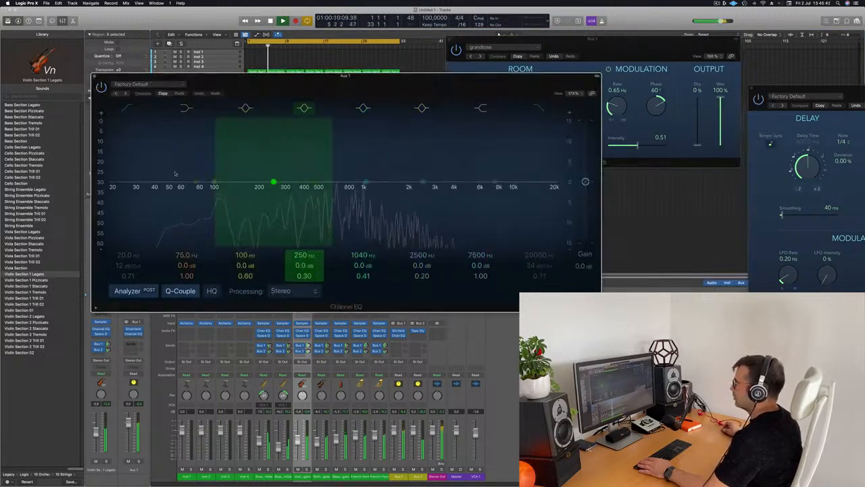
left_click(128, 109)
left_click_drag(138, 172, 346, 168)
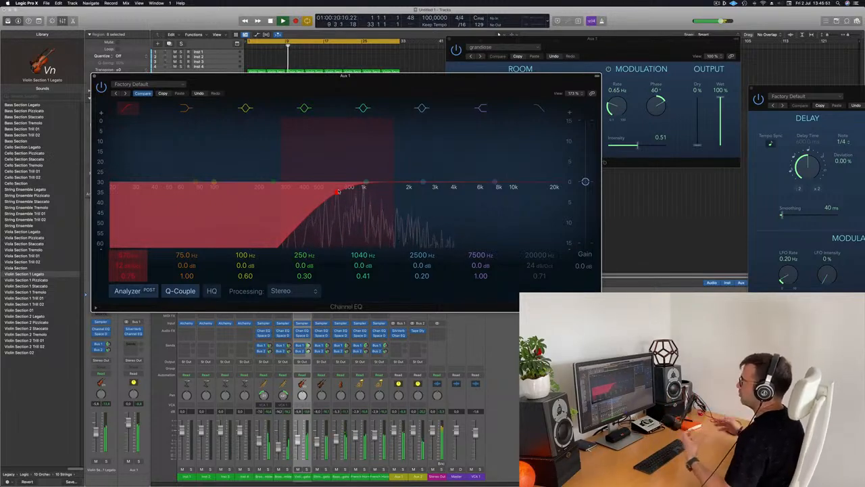
- Close the Aux 1 Channel EQ and SilverVerb windows and stop playback
left_click_drag(313, 83, 404, 106)
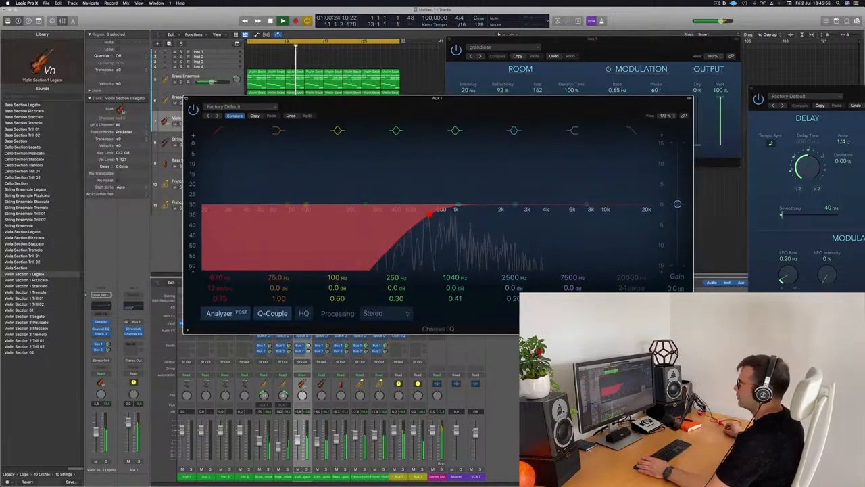
left_click(187, 100)
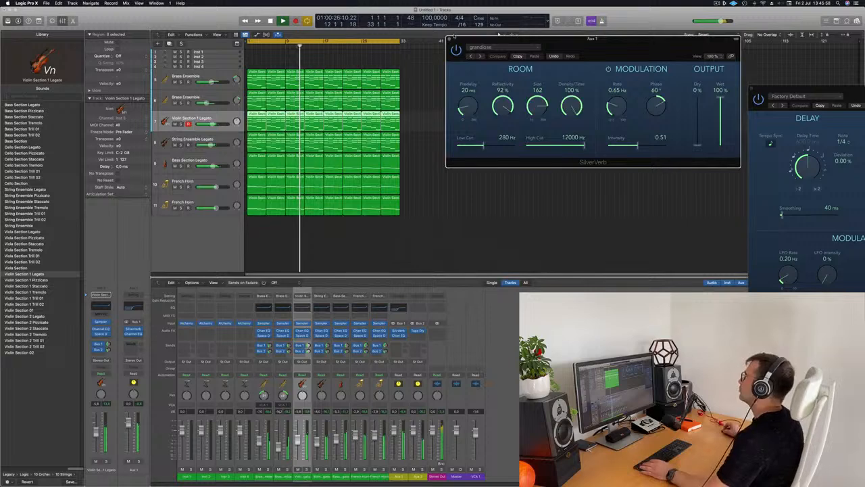
left_click(448, 40)
scroll(496, 178, "up", 3)
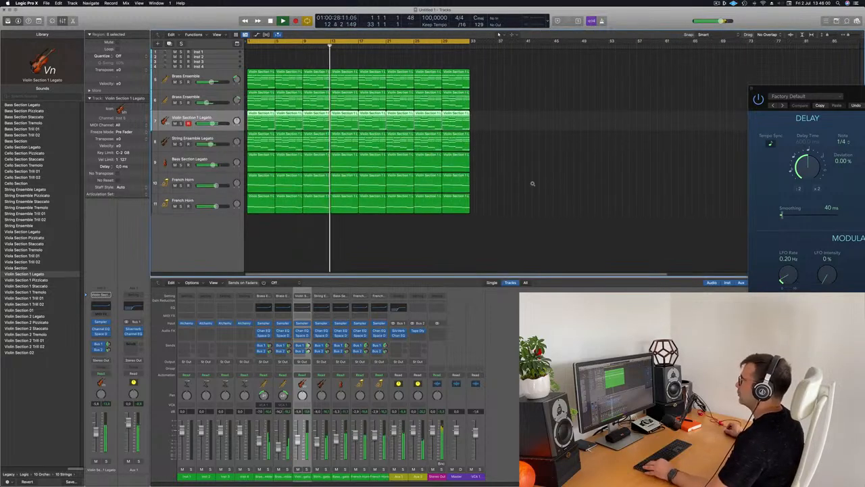
scroll(533, 183, "up", 2)
scroll(532, 183, "up", 3)
key("space")
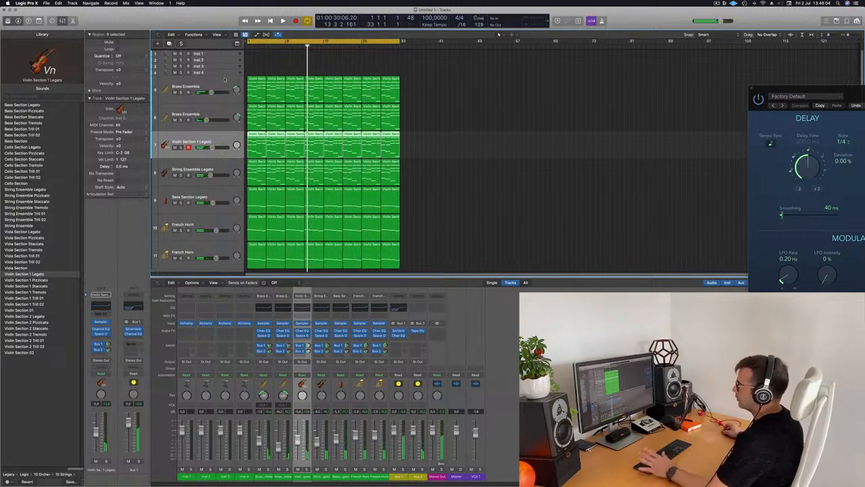
- Duplicate the uppermost Brass Ensemble track with its channel settings and place the empty copy directly above the original
key("Up")
key("Up")
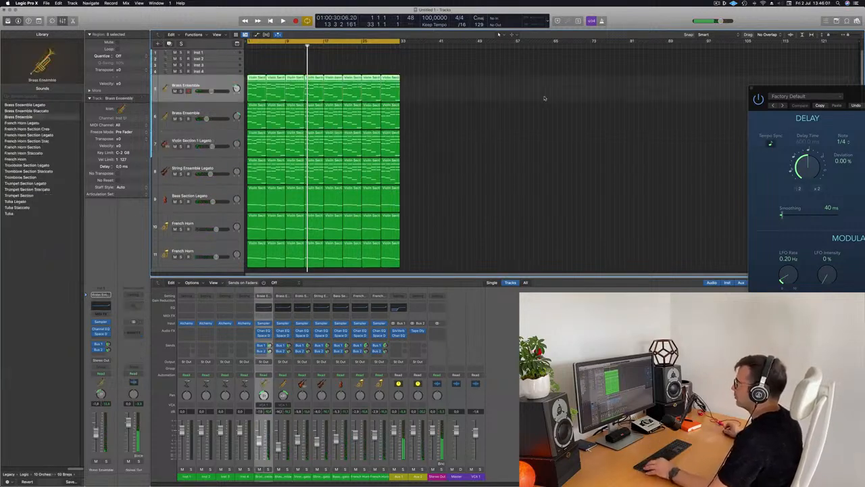
key("super+d")
left_click_drag(221, 110, 203, 80)
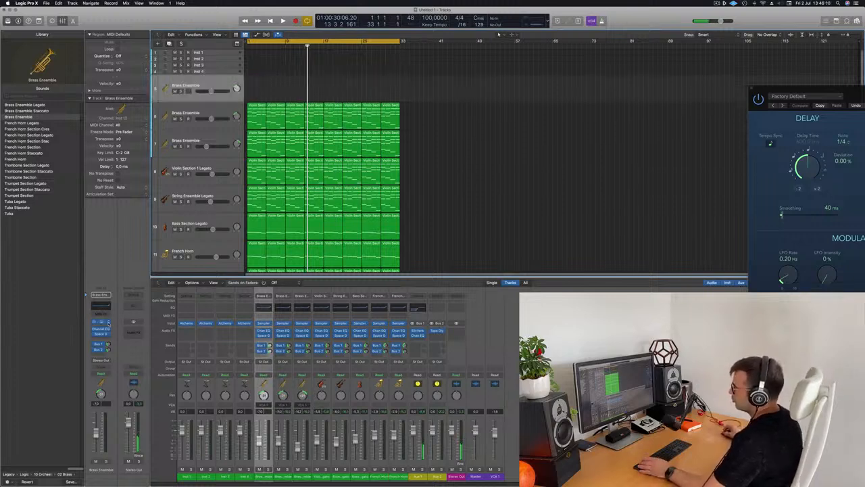
- Replace the Sampler on the duplicated brass track with Alchemy in stereo and bring its window into view
left_click(108, 323)
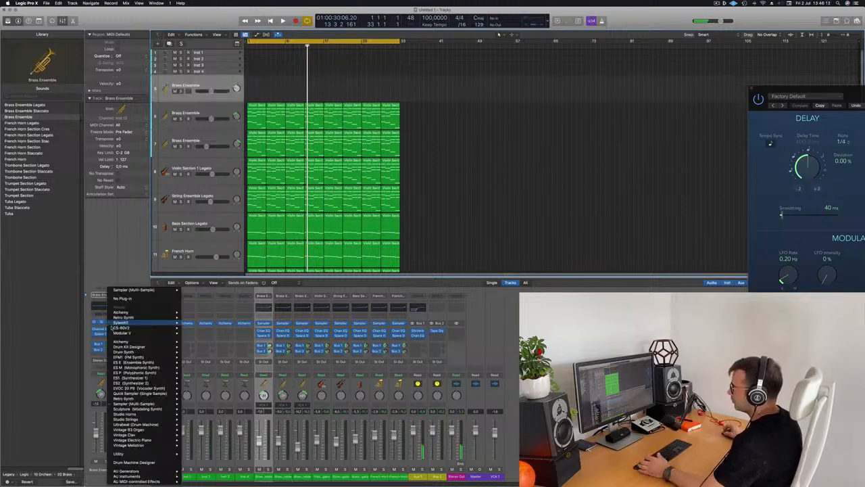
mouse_move(152, 313)
left_click(195, 312)
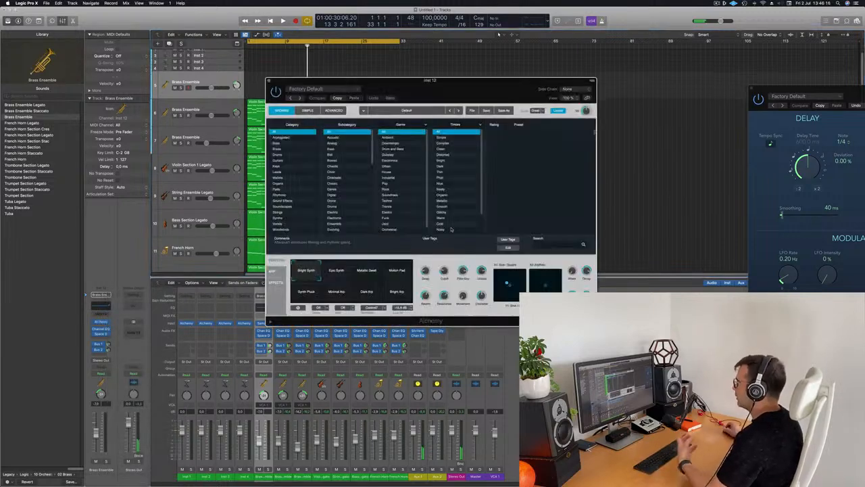
left_click_drag(454, 81, 609, 119)
left_click_drag(556, 119, 474, 117)
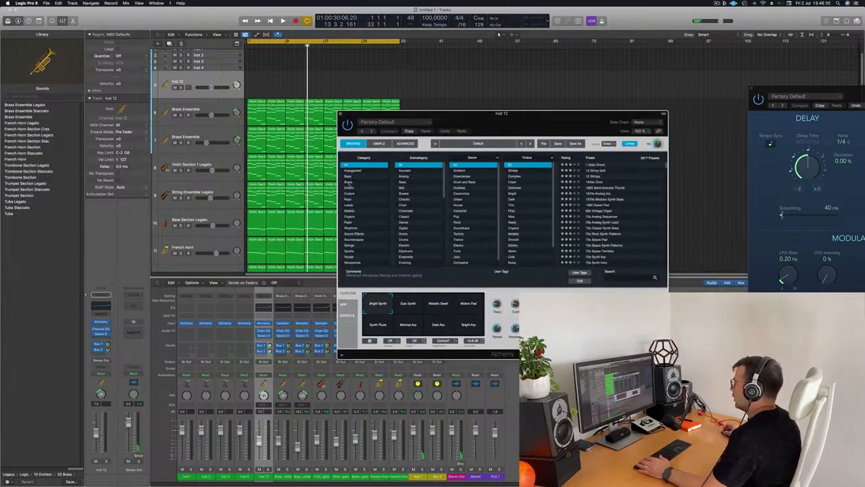
- Filter the Alchemy presets to Pads, sort them by rating and load Perfect Pad 01
left_click(355, 222)
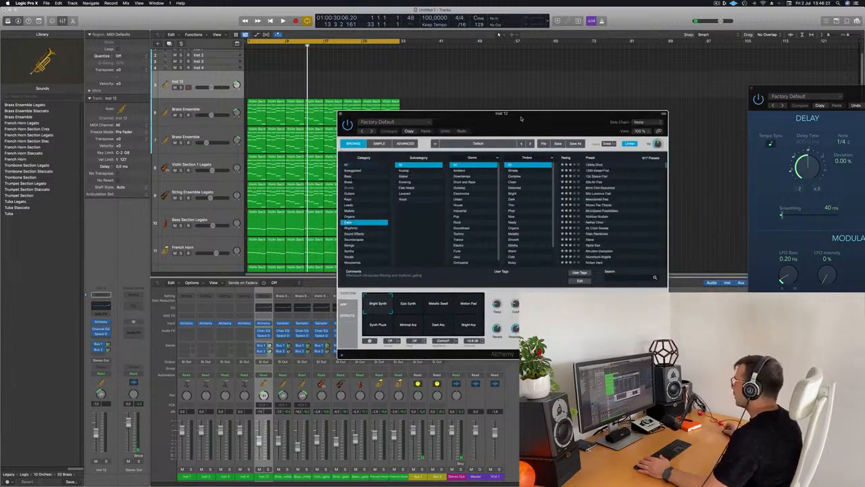
left_click_drag(521, 119, 504, 117)
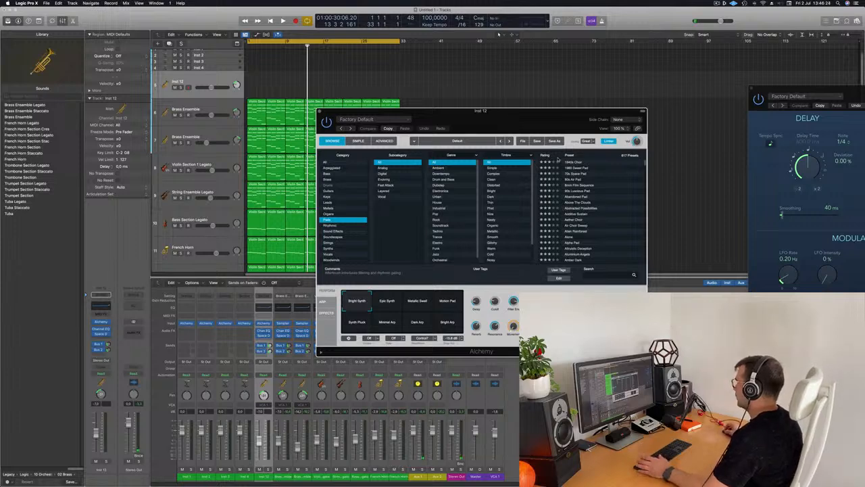
left_click(551, 157)
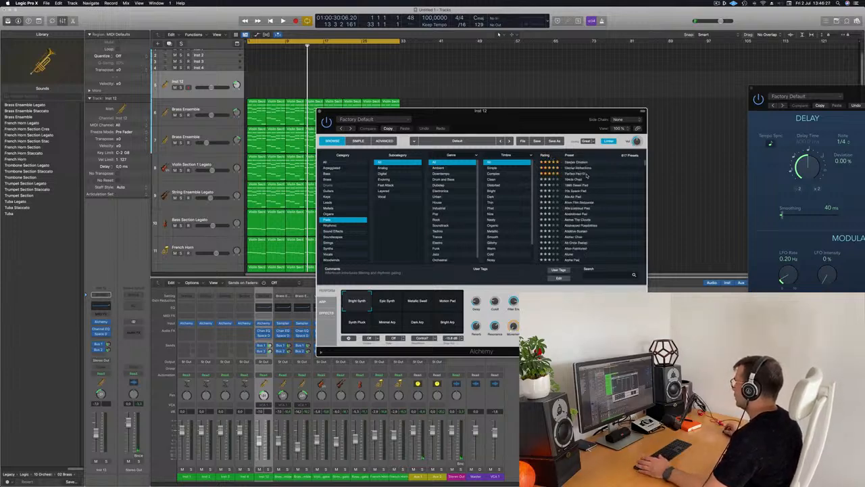
left_click(575, 174)
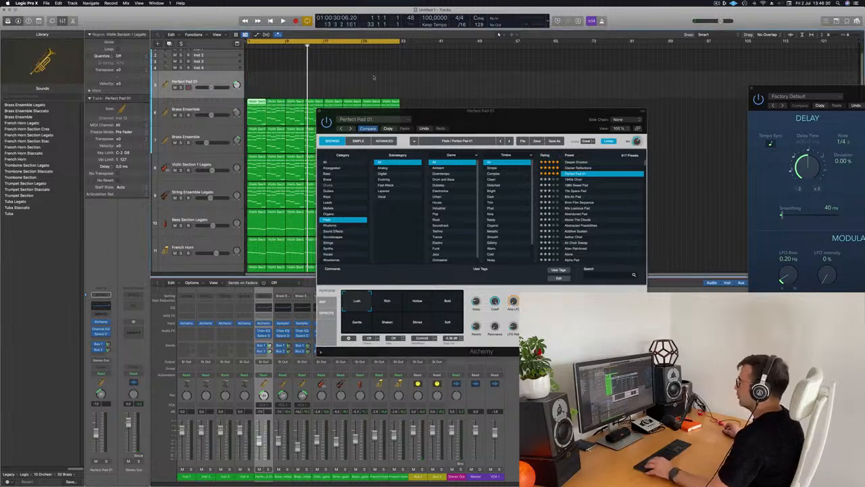
- Copy the first Bass Section Legato region to the start of the Perfect Pad 01 track and centre the pad's pan
left_click_drag(382, 113, 659, 111)
left_click_drag(253, 214, 237, 84)
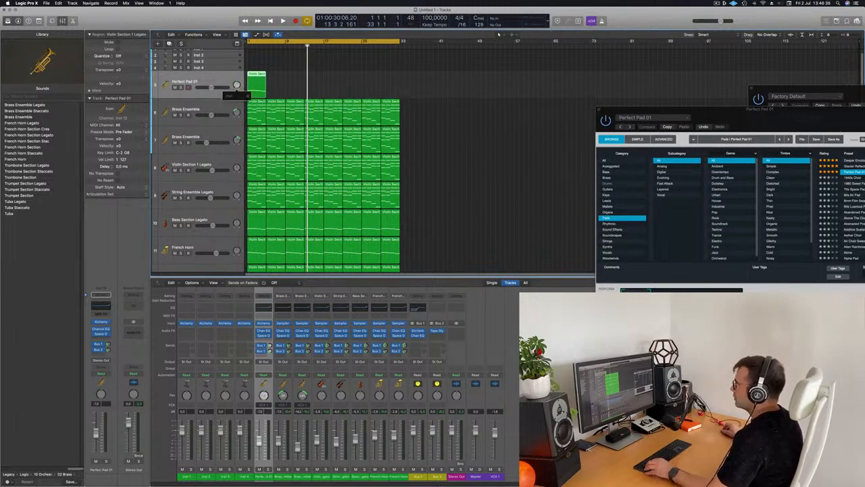
left_click_drag(713, 110, 514, 62)
- Show the copied pad region in the Piano Roll and play the Perfect Pad 01 track soloed from the start
key("space")
key("space")
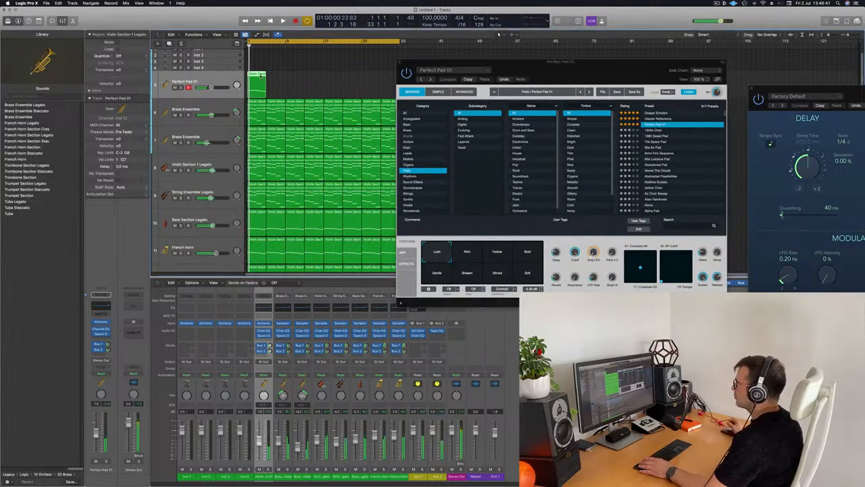
key("p")
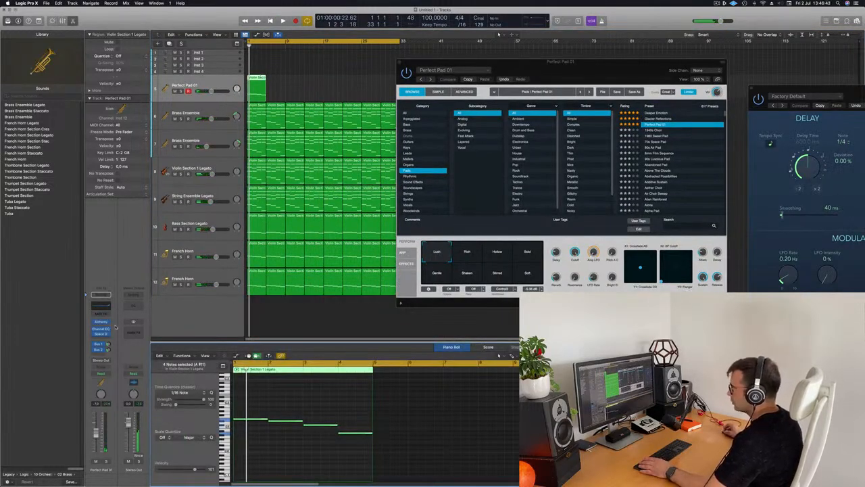
key("space")
key("space")
key("space")
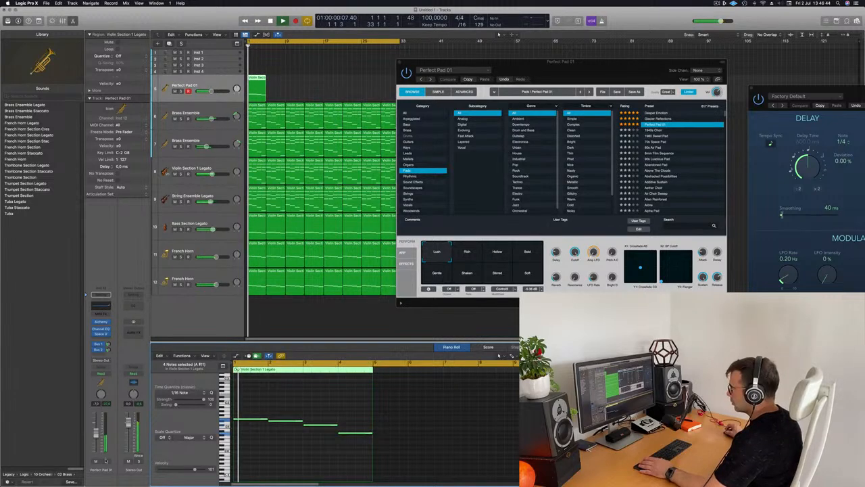
left_click(105, 461)
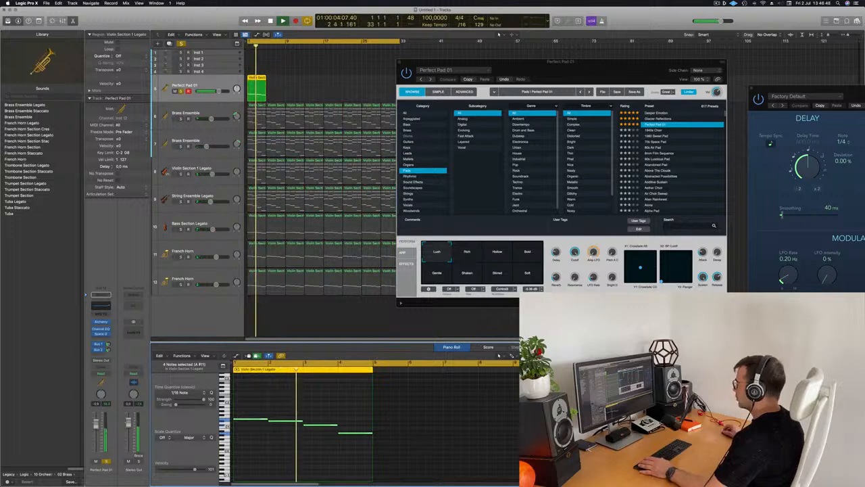
- Audition Perfect Pad 01's performance snapshots, including Rich, Hollow, Bold, Soft and Gentle, and return to Lush
left_click(472, 253)
left_click(500, 253)
left_click(529, 254)
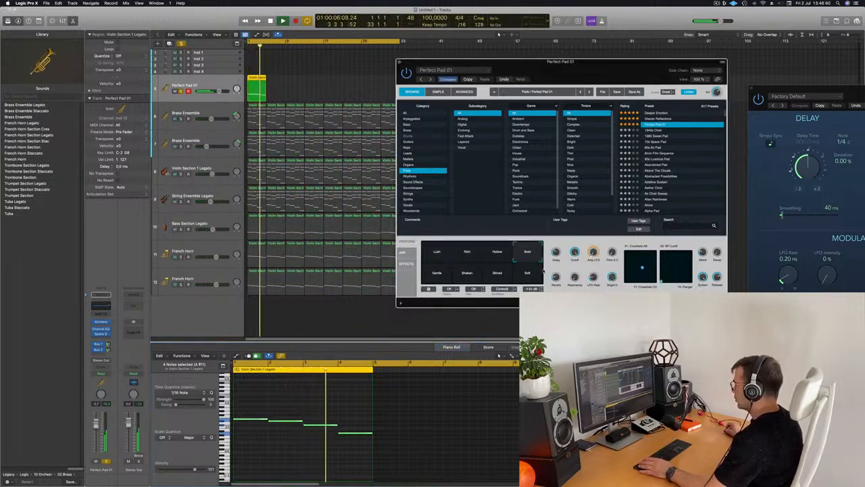
left_click(533, 276)
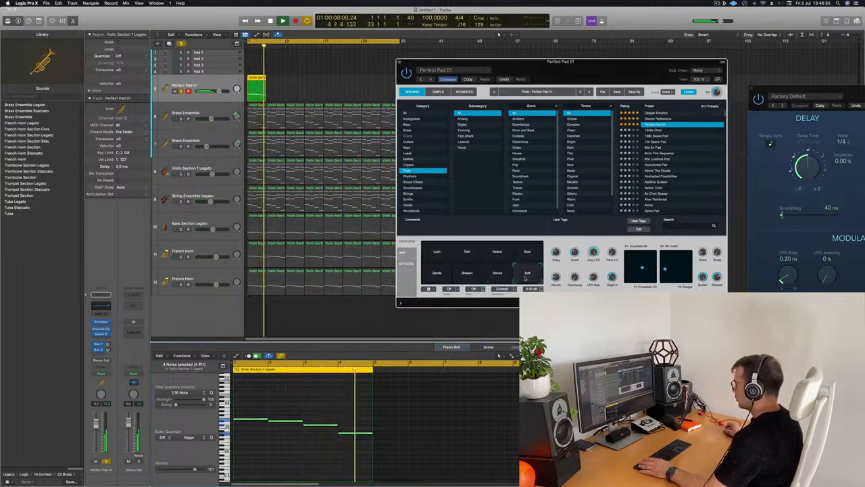
left_click(437, 273)
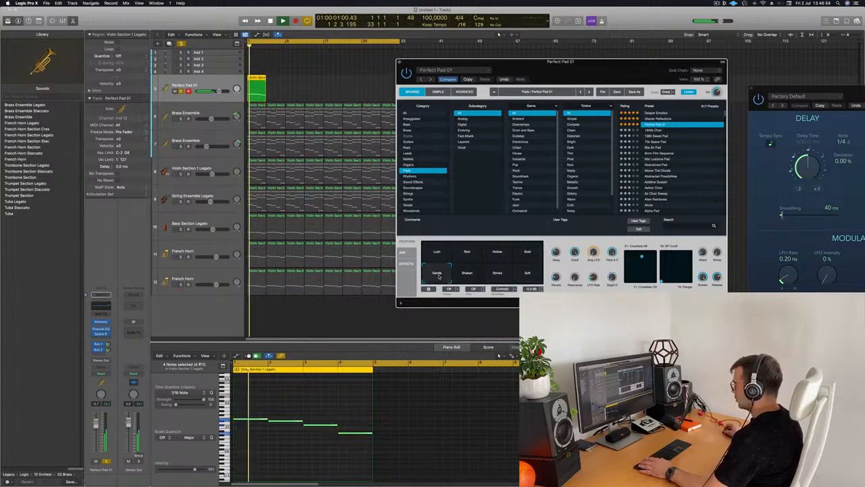
left_click(467, 274)
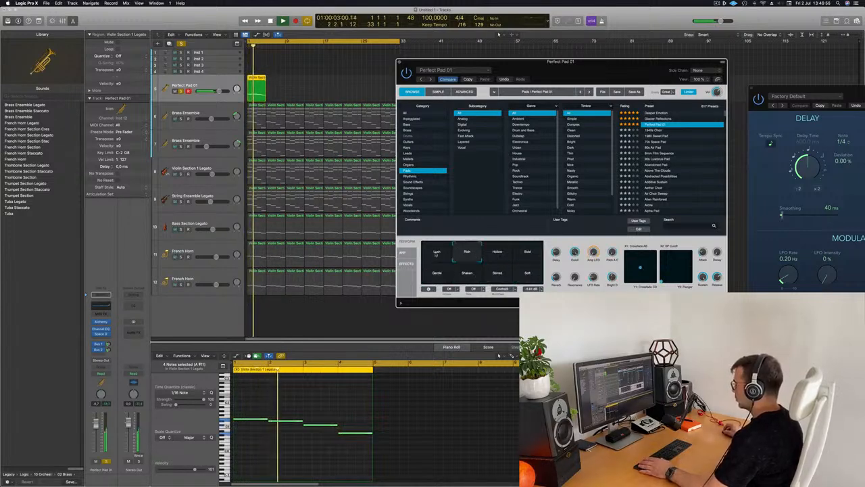
left_click(437, 251)
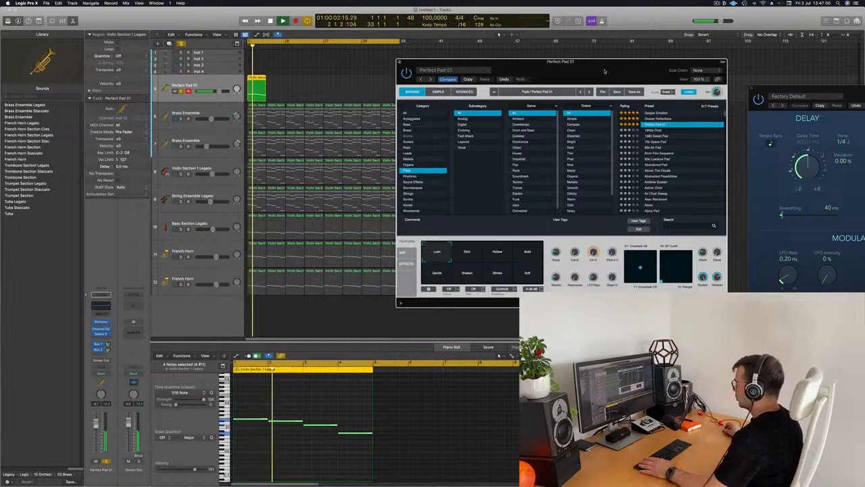
left_click_drag(605, 71, 585, 72)
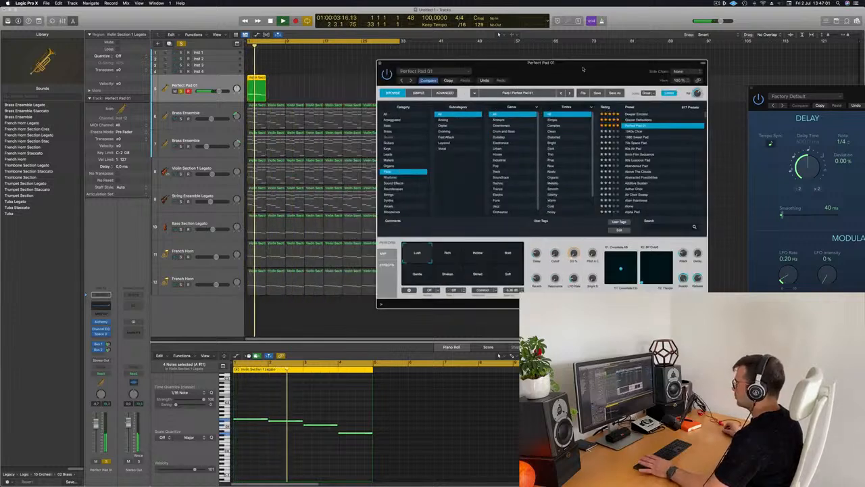
- Try the four pad notes one octave higher and transpose them back down an octave
left_click(273, 450)
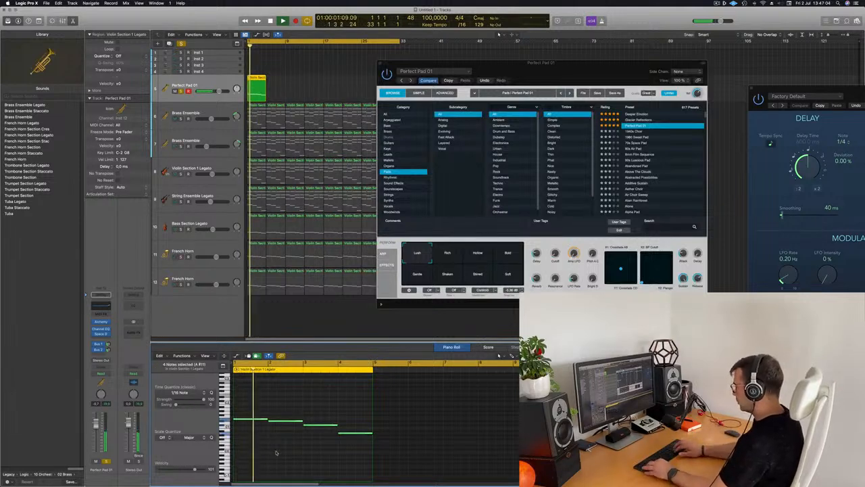
key("alt+shift+Up")
key("Return")
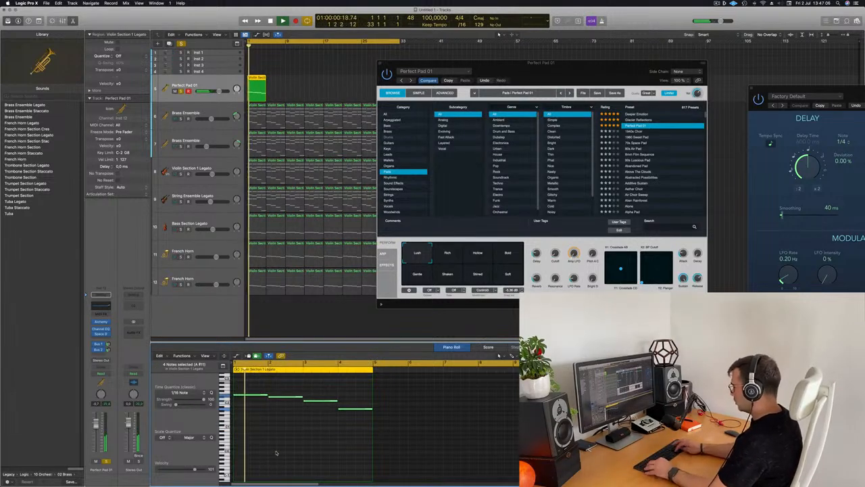
key("alt+shift+Down")
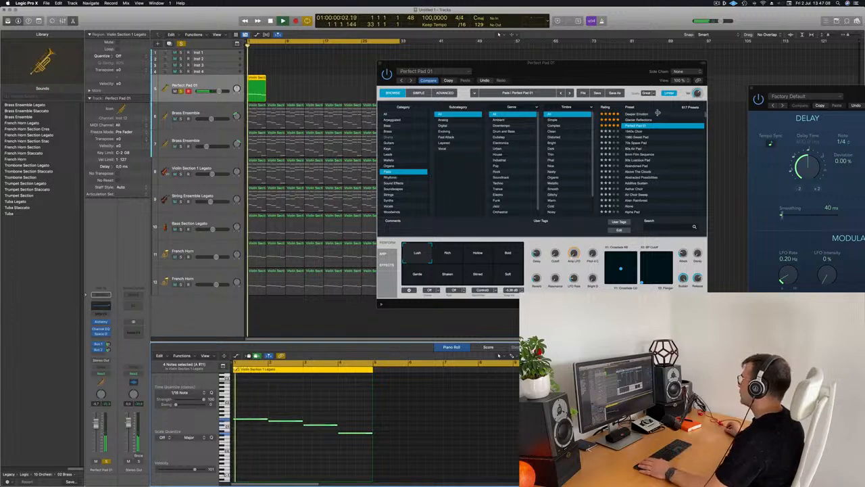
- Load the Deeper Emotion pad preset in Alchemy and listen to it soloed
key("space")
left_click(628, 113)
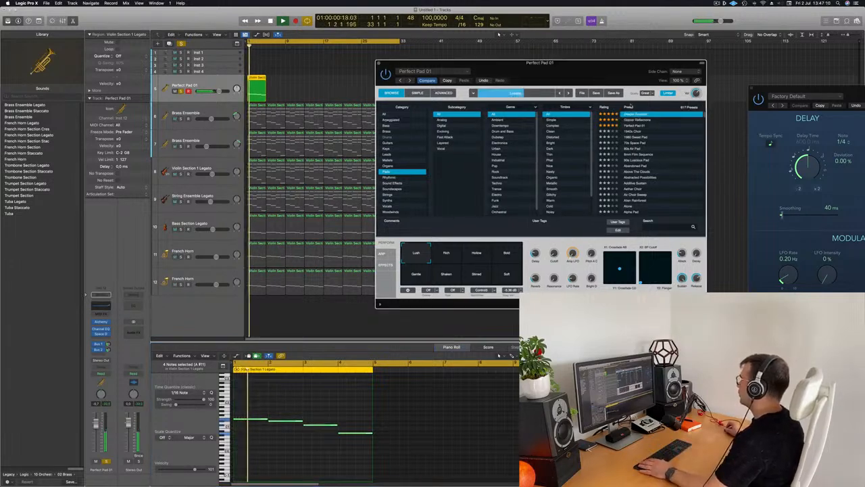
left_click_drag(621, 76, 637, 44)
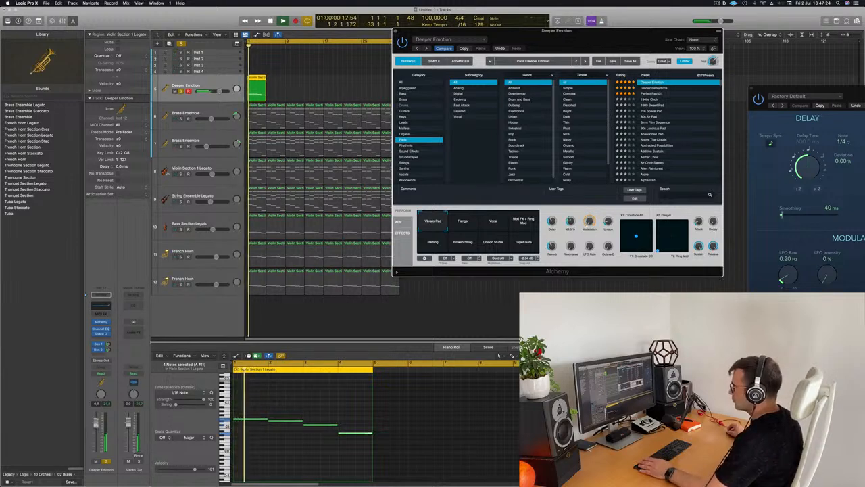
- Clear the solo and replay the mix, soloing and unsoloing the Deeper Emotion track to compare it with the full arrangement
key("space")
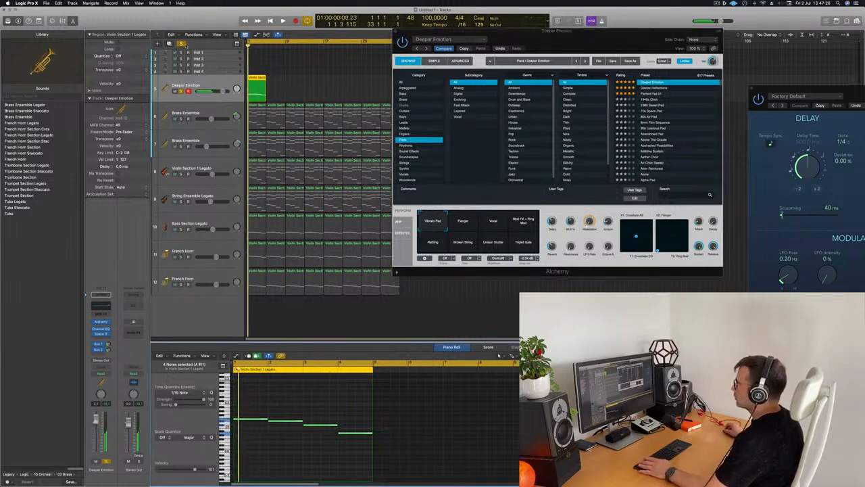
left_click(180, 43)
key("space")
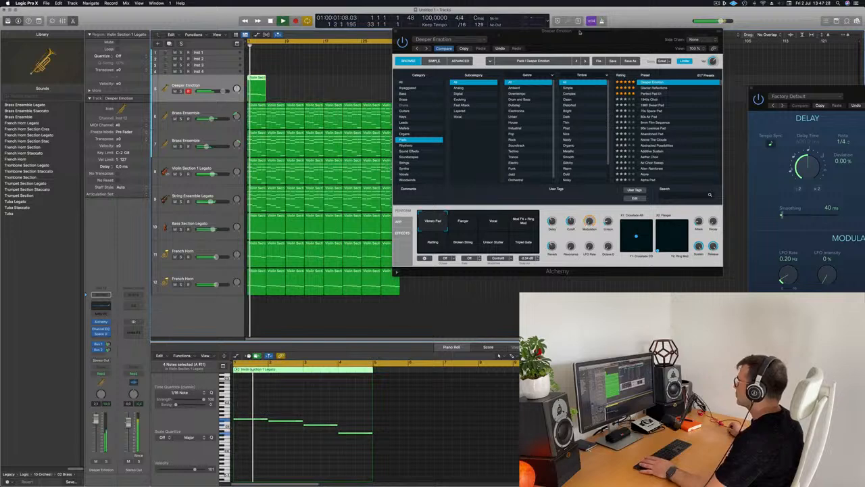
left_click_drag(579, 32, 500, 40)
left_click(106, 462)
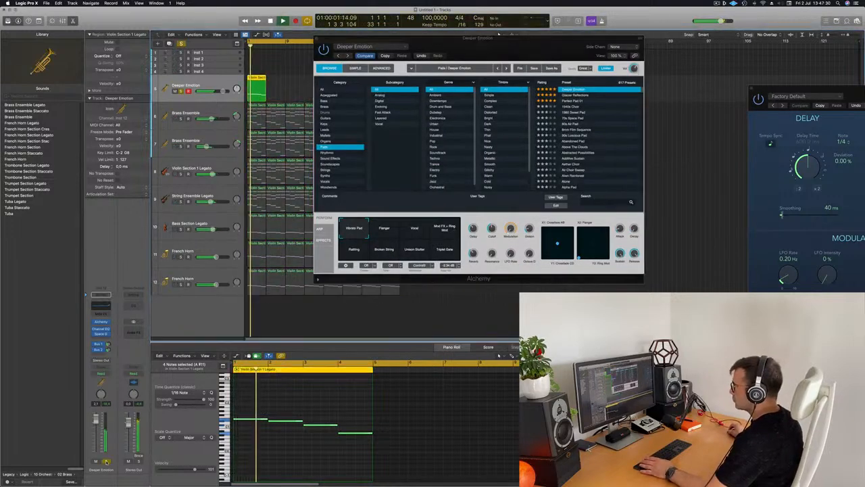
left_click(106, 462)
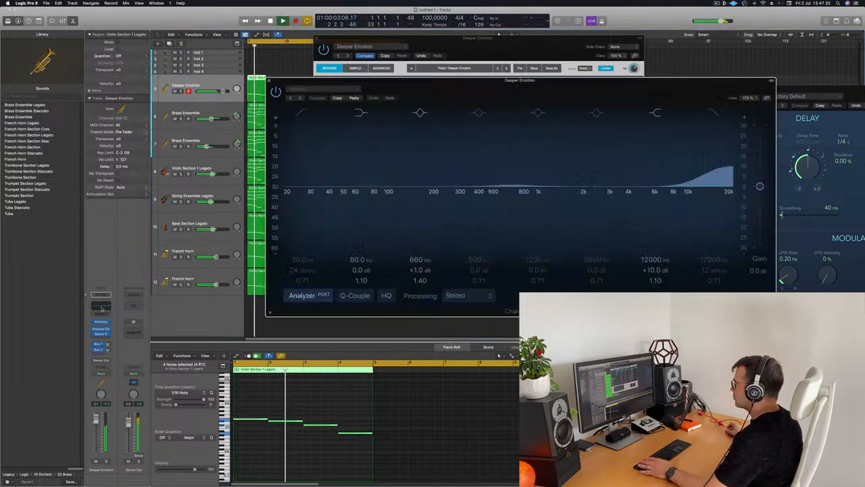
- Boost the low shelf of Deeper Emotion's Channel EQ by 4.9 dB at about 90 Hz and clear the plug-in windows off the arrangement
left_click(100, 328)
left_click_drag(358, 271, 359, 256)
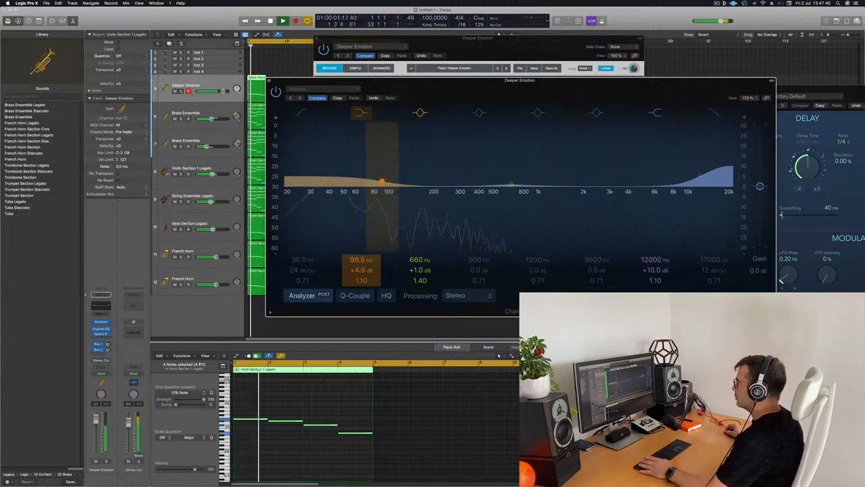
left_click(269, 81)
left_click_drag(448, 42, 711, 91)
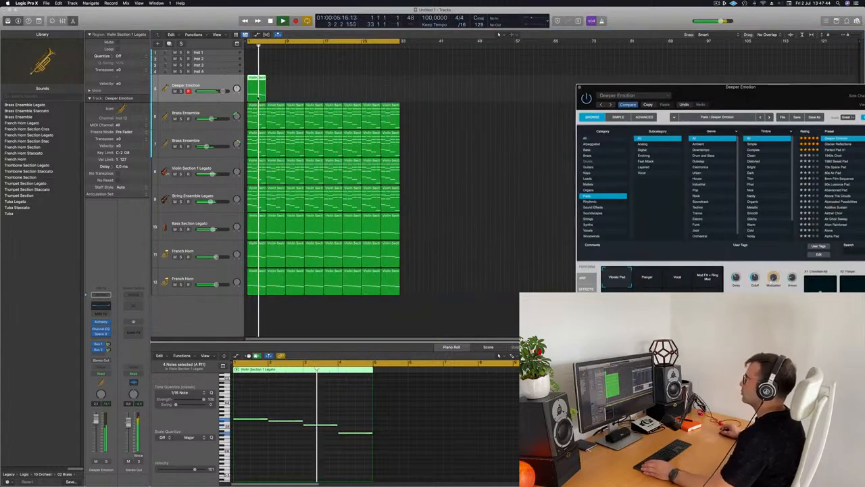
- Repeat the first Deeper Emotion region until it fills the loop up to bar 33, close Alchemy and check the track soloed
key("super+r")
key("super+r")
key("super+r")
key("super+r")
key("super+r")
key("super+r")
key("super+r")
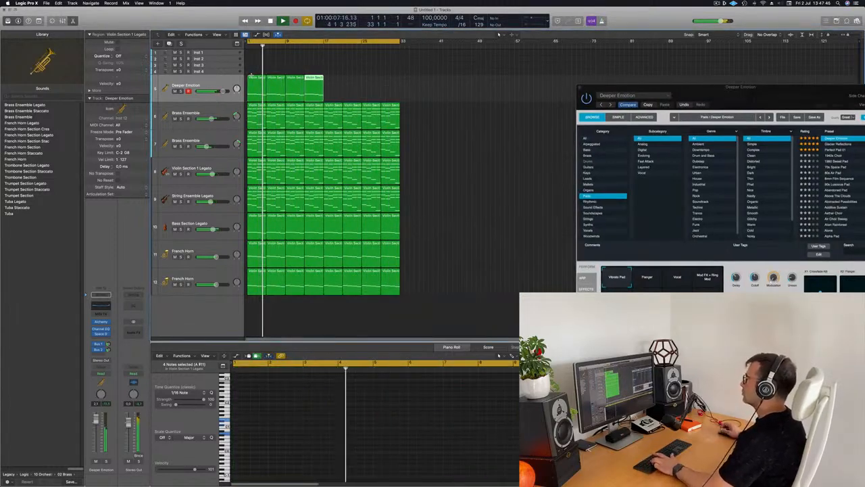
left_click_drag(767, 92, 421, 113)
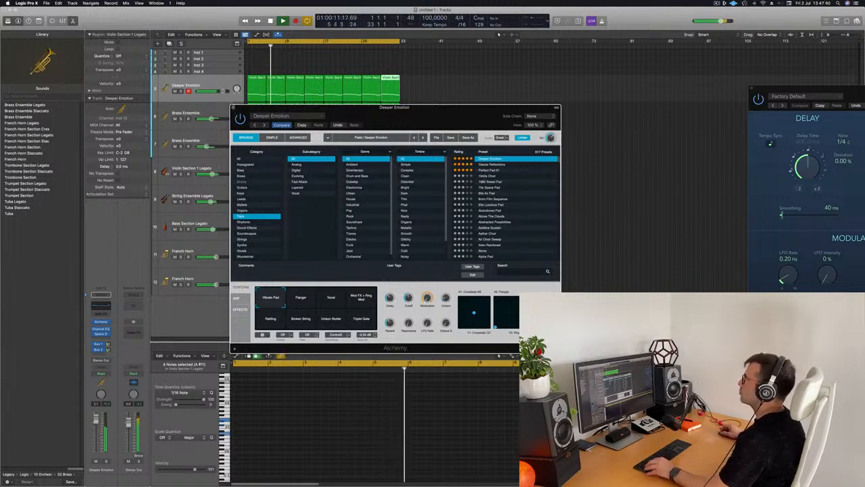
key("super+w")
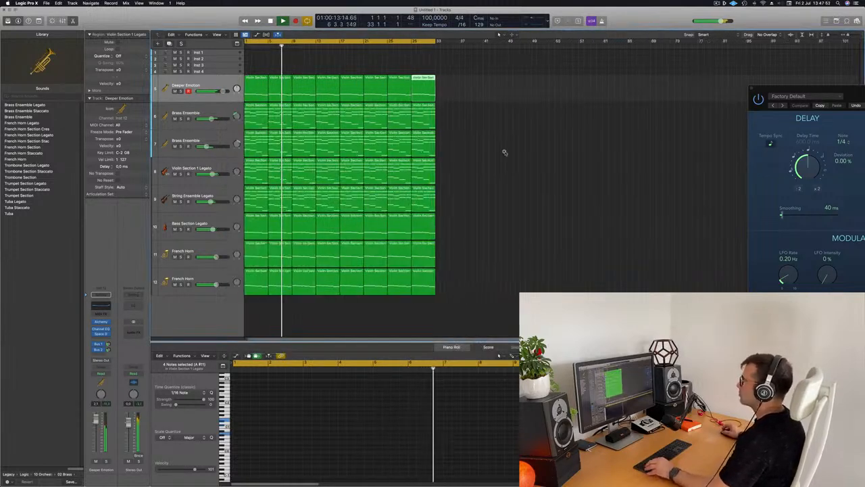
left_click(209, 86)
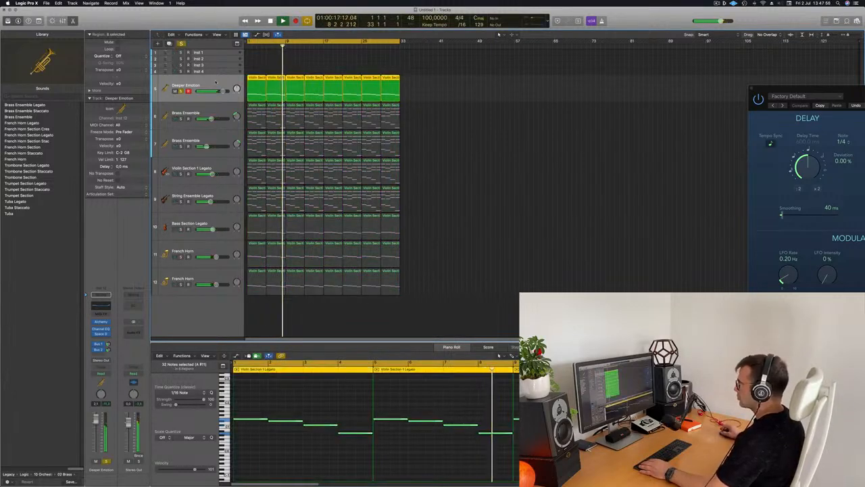
key("Return")
- Duplicate the upper Brass Ensemble track, place the duplicate above Deeper Emotion and copy the first brass chord region onto it
left_click(232, 106)
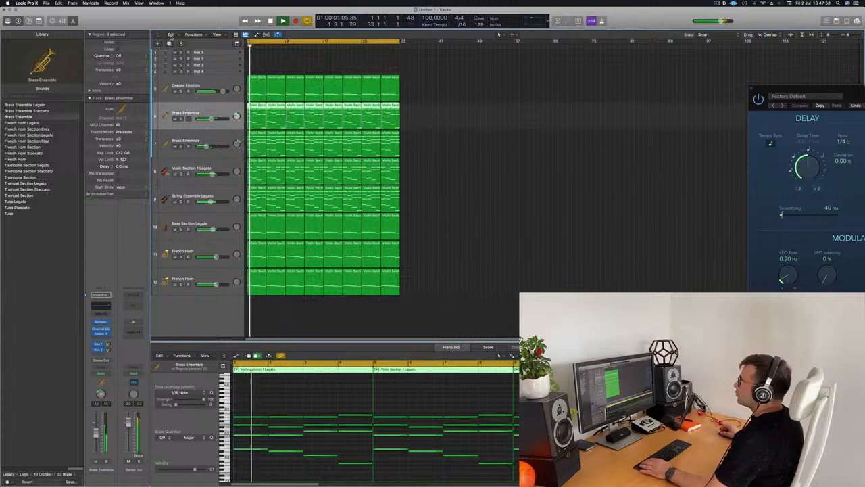
left_click(169, 42)
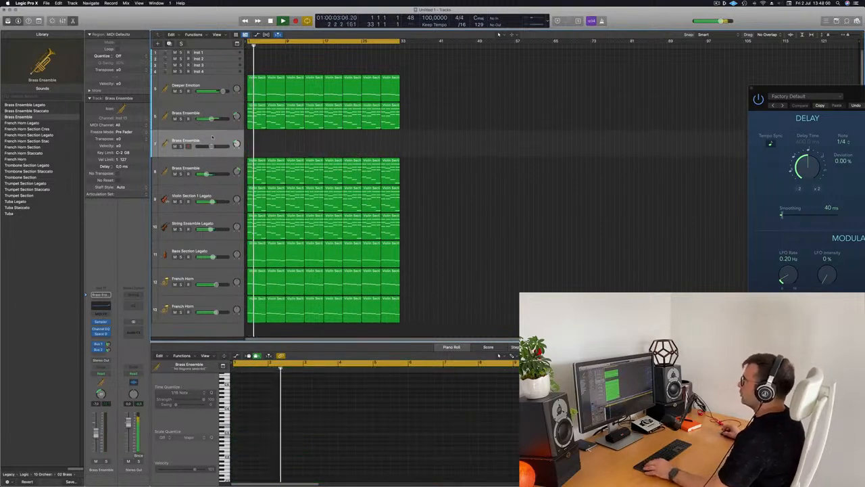
left_click_drag(203, 142, 217, 84)
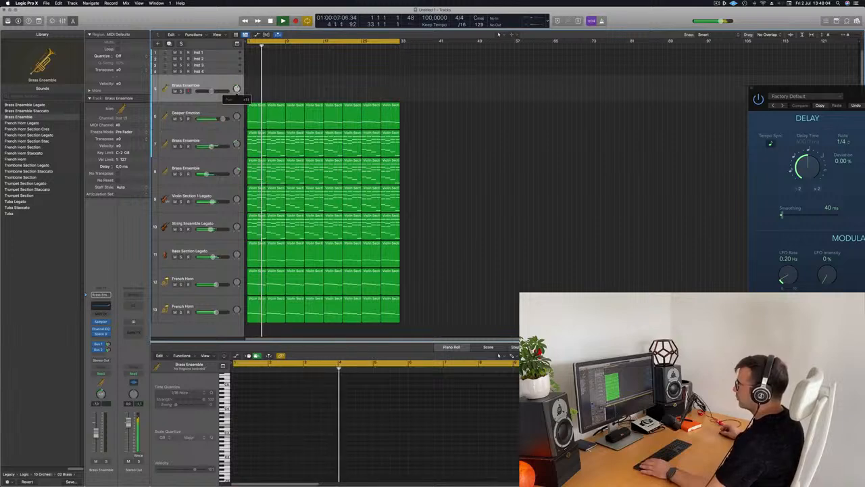
key("Return")
left_click_drag(252, 112, 253, 105, "alt")
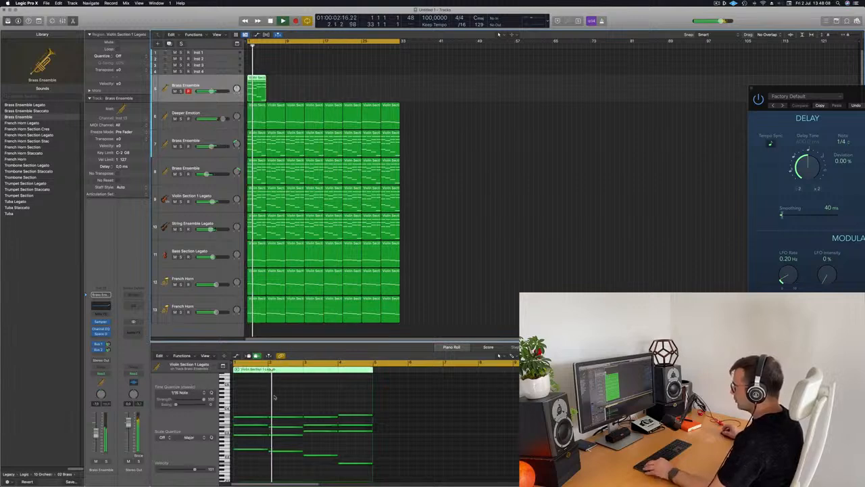
- Shorten all 16 chord notes in the copied region to short stabs at the start of each bar
scroll(264, 397, "down", 1)
left_click_drag(256, 397, 359, 468)
key("space")
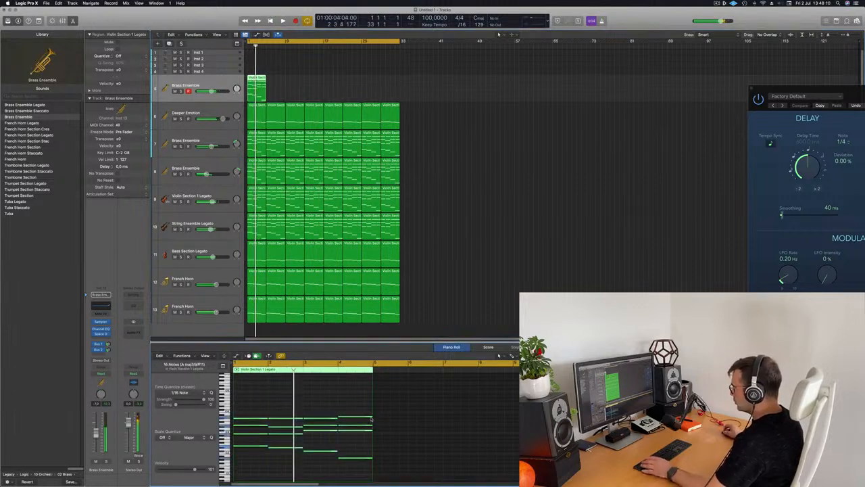
left_click_drag(372, 420, 344, 420)
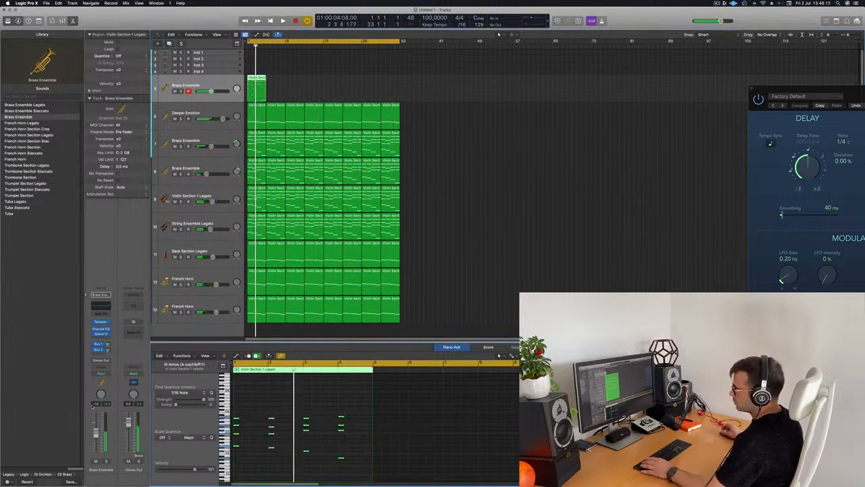
- Try Alchemy as the instrument on the new Brass Ensemble track in place of Sampler
left_click(108, 322)
mouse_move(157, 314)
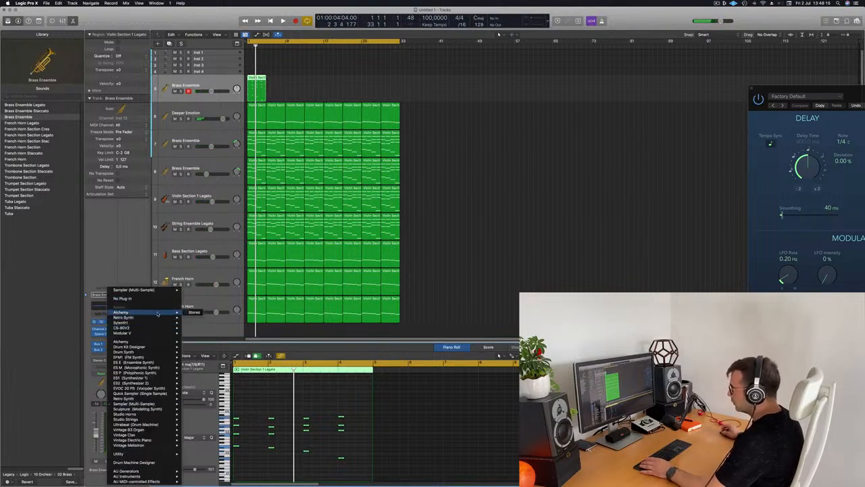
left_click(218, 108)
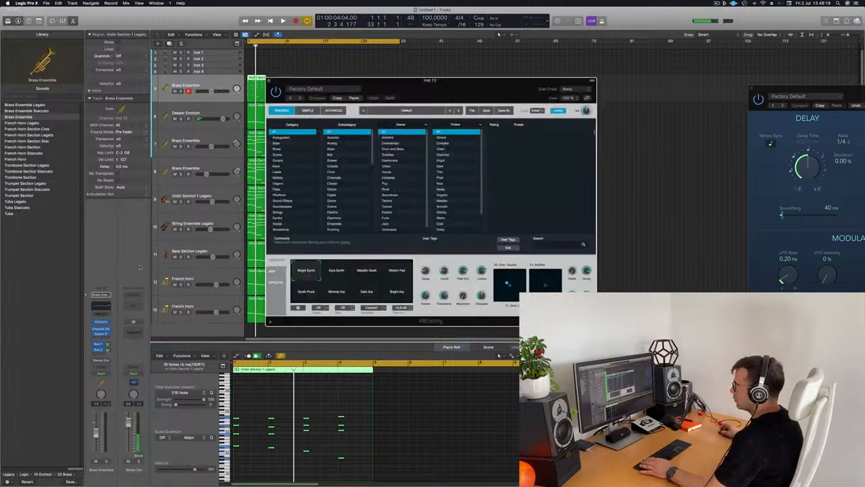
- Replace the new track's instrument with stereo Retro Synth and load the Bright Strings preset from Synth Strings
left_click(107, 322)
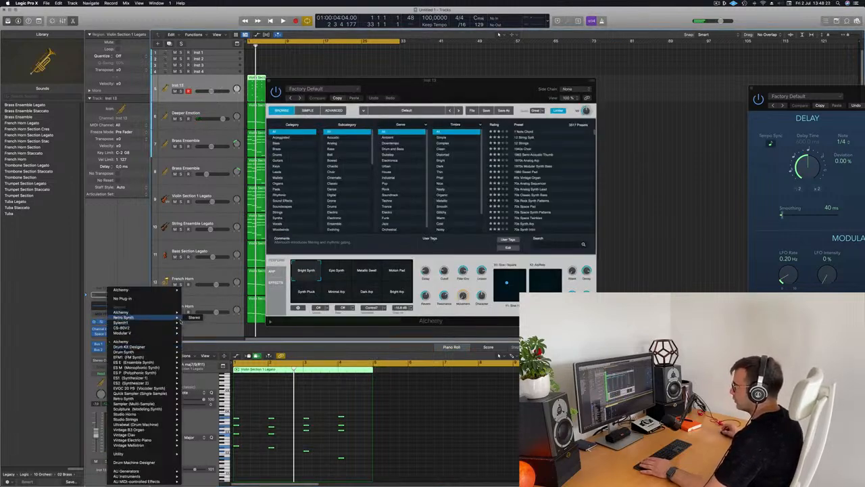
left_click(193, 317)
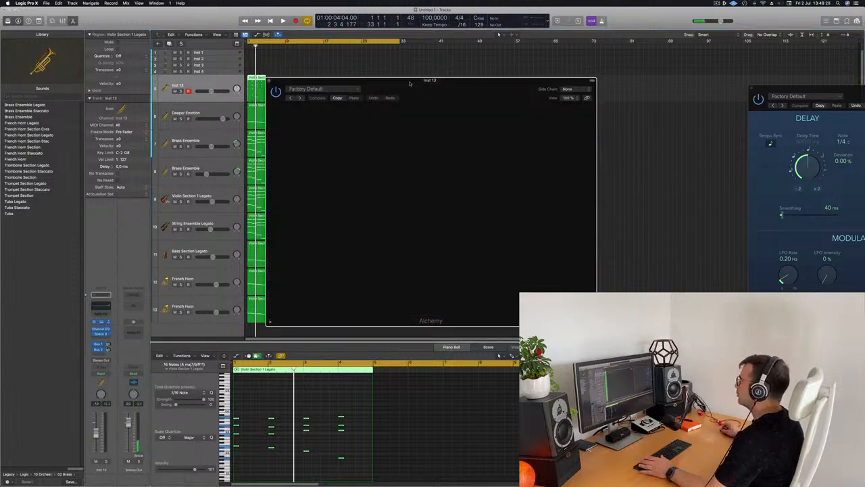
left_click_drag(410, 83, 504, 72)
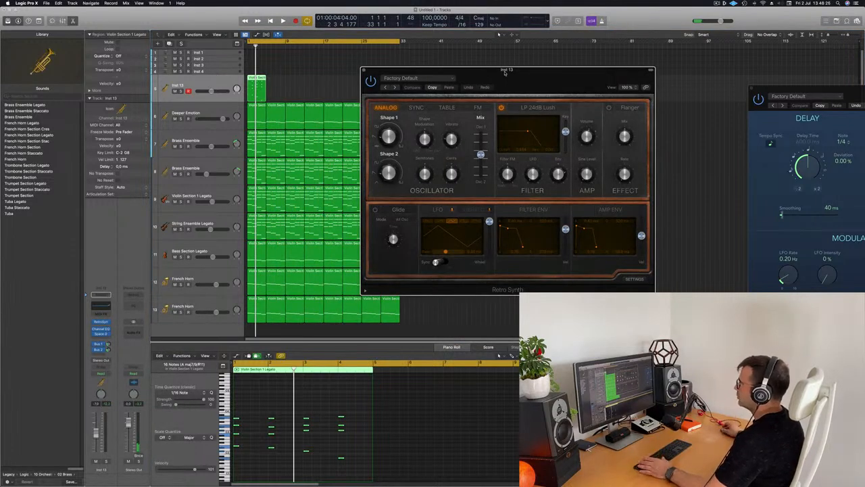
left_click(419, 78)
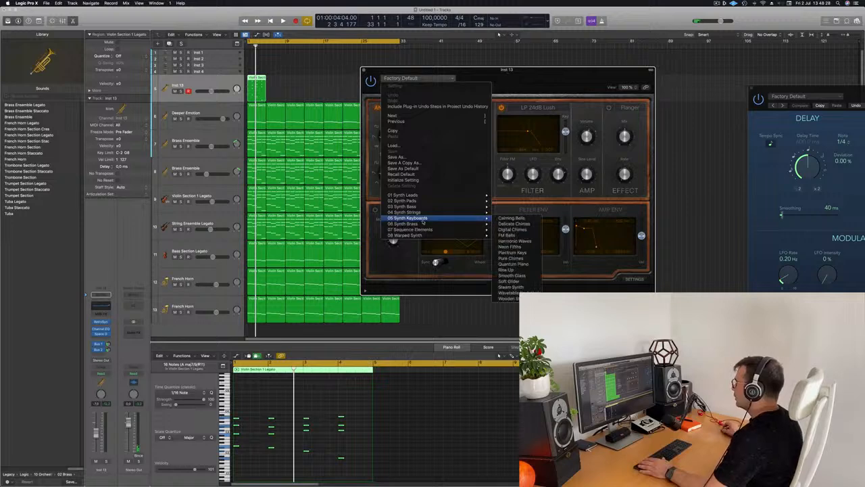
mouse_move(465, 213)
left_click(511, 212)
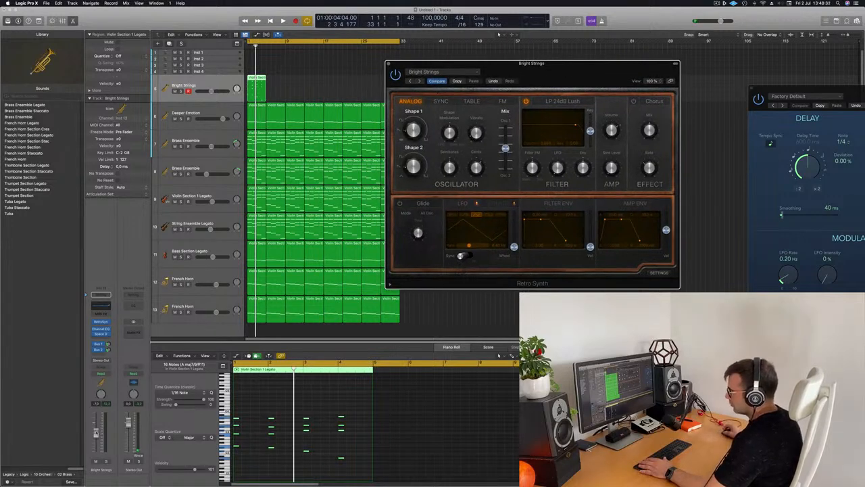
- Play the Bright Strings stabs in the mix and adjust the track's Bus 1 send, keeping Retro Synth clear of the regions
key("space")
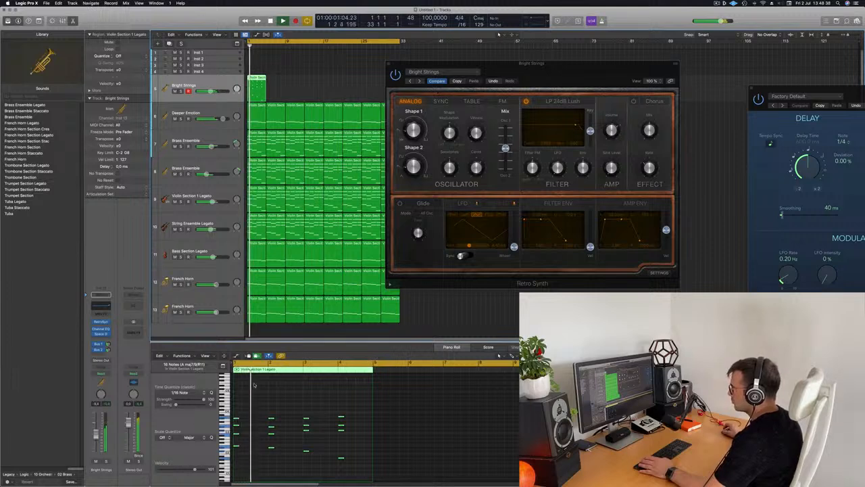
left_click(106, 344)
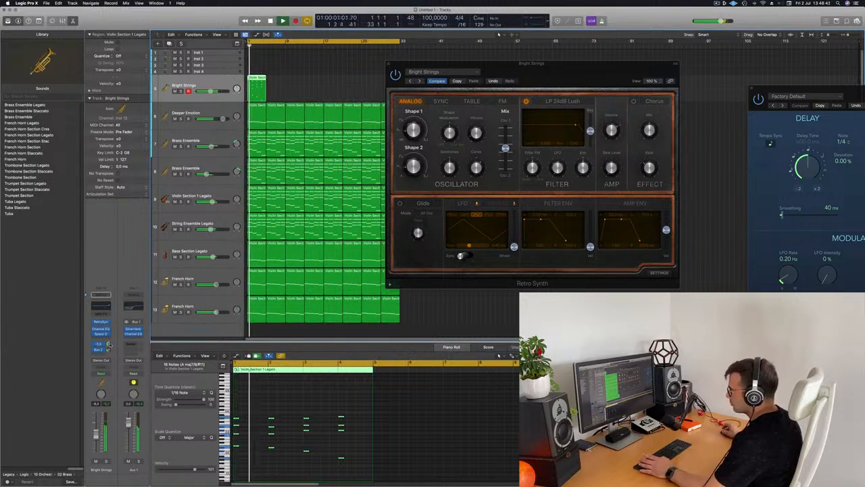
left_click_drag(560, 72, 579, 55)
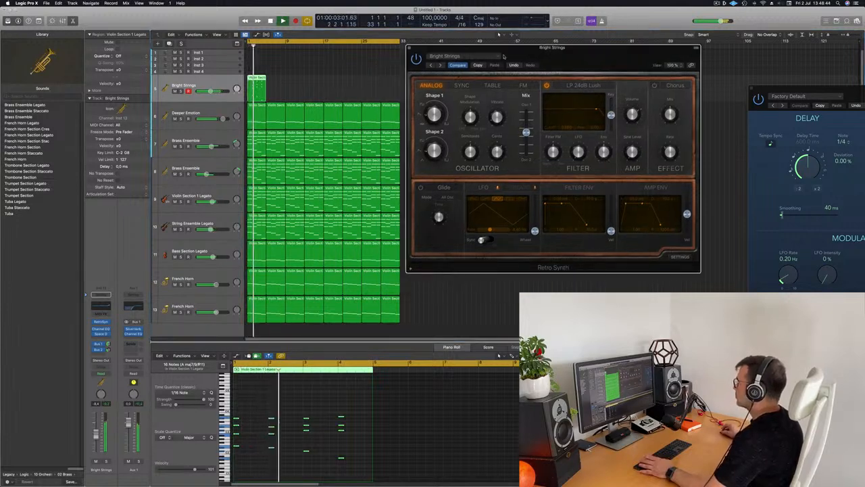
- Audition the Detuned Strings and Eerie Strings presets in Retro Synth and raise the track volume
left_click(439, 65)
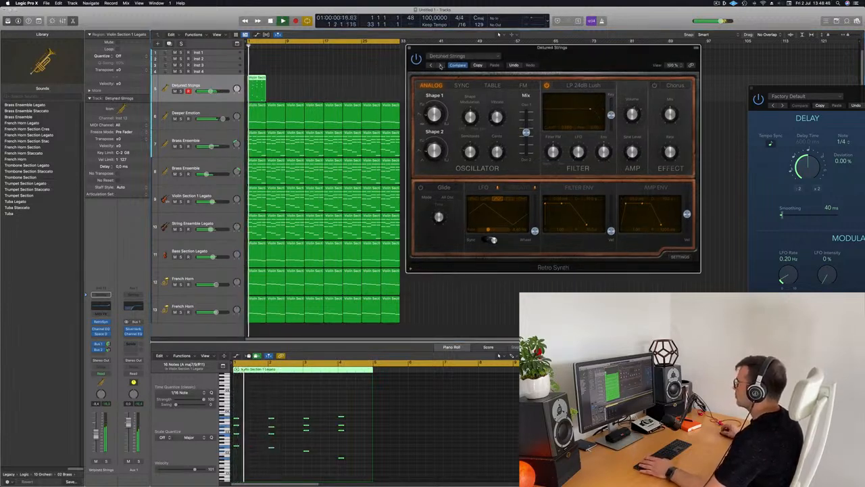
left_click(440, 66)
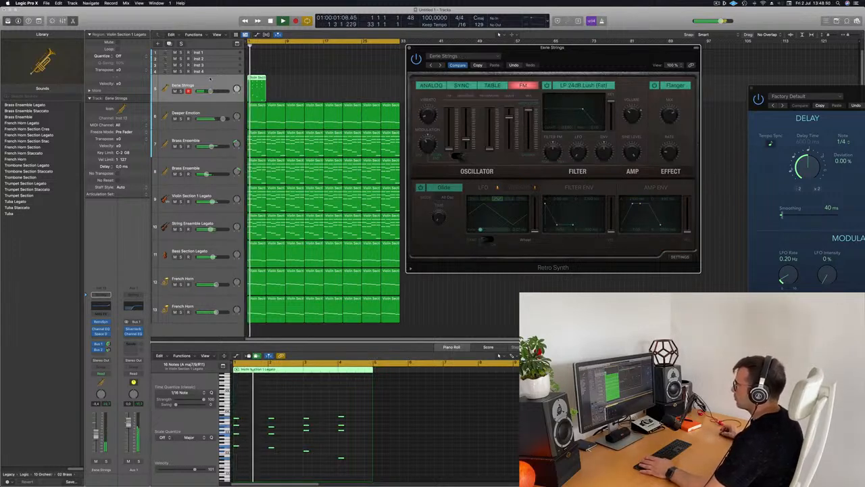
left_click(211, 79)
key("space")
key("space")
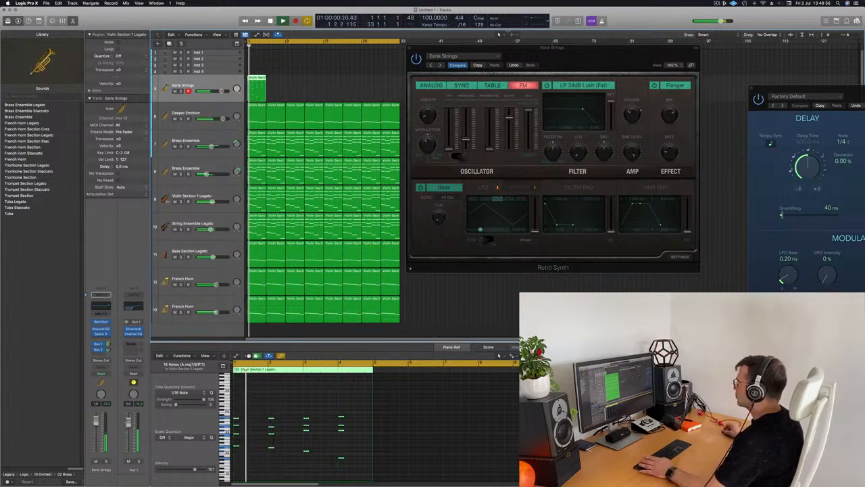
- Try the Retro Strings preset, comparing it soloed and in the full mix
left_click(440, 65)
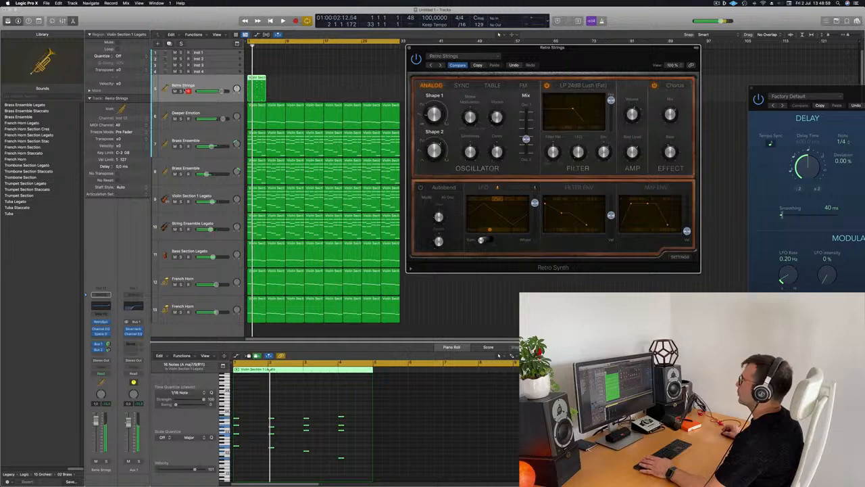
left_click(180, 91)
key("space")
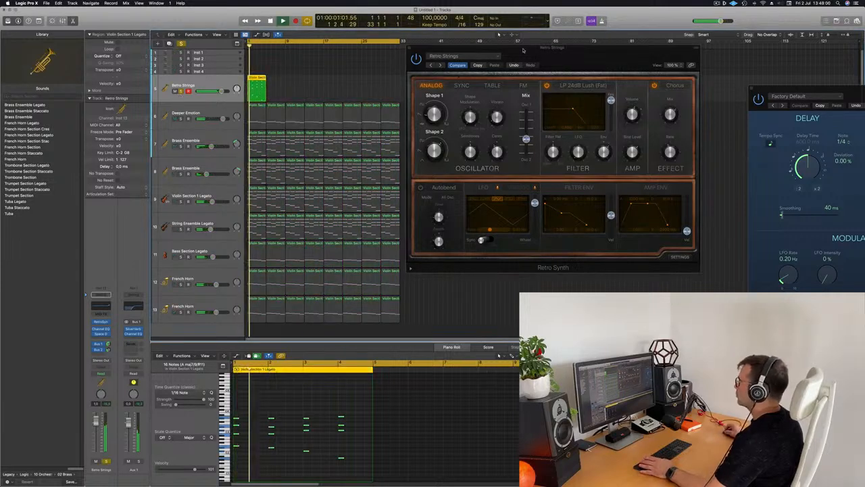
left_click_drag(523, 50, 489, 49)
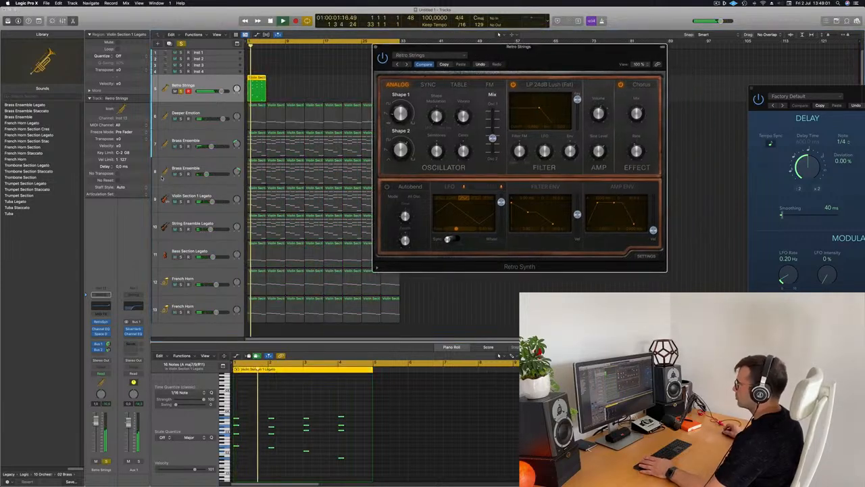
left_click(106, 461)
key("space")
key("space")
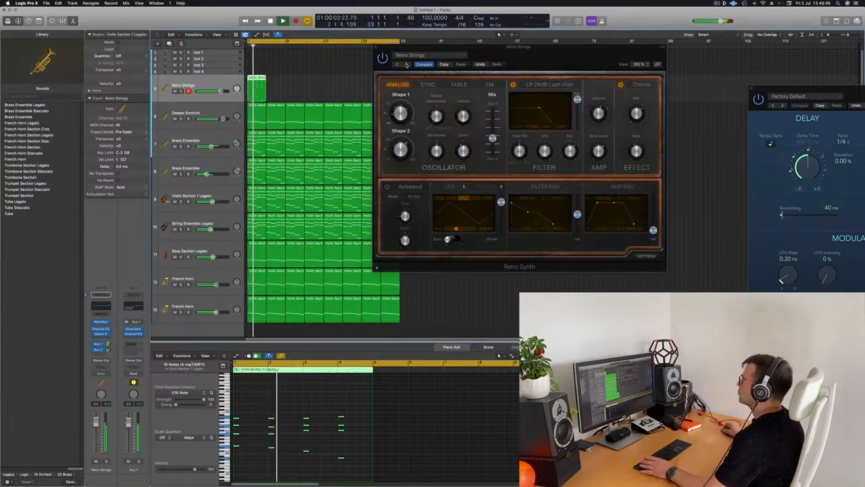
- Audition the presets from Saigon Strings through Simple Analog Strings, Synth Pop Strings and Calming Bells with the track soloed, and settle on Saigon Strings
left_click(405, 65)
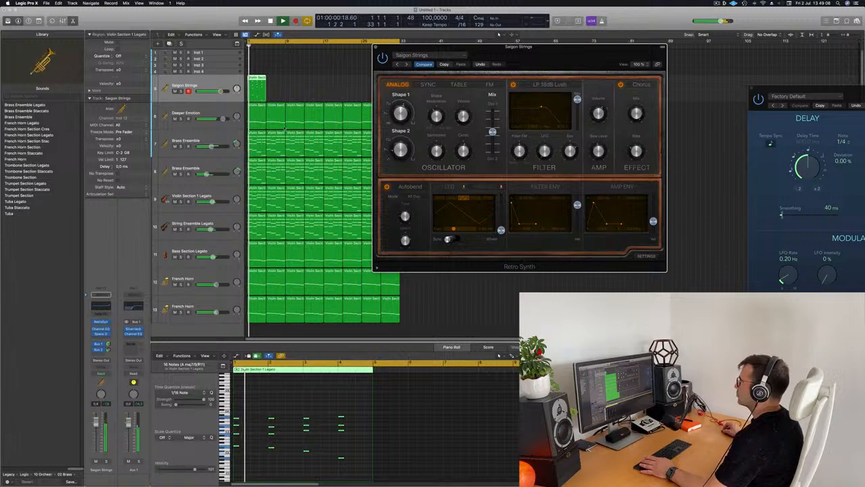
left_click(106, 461)
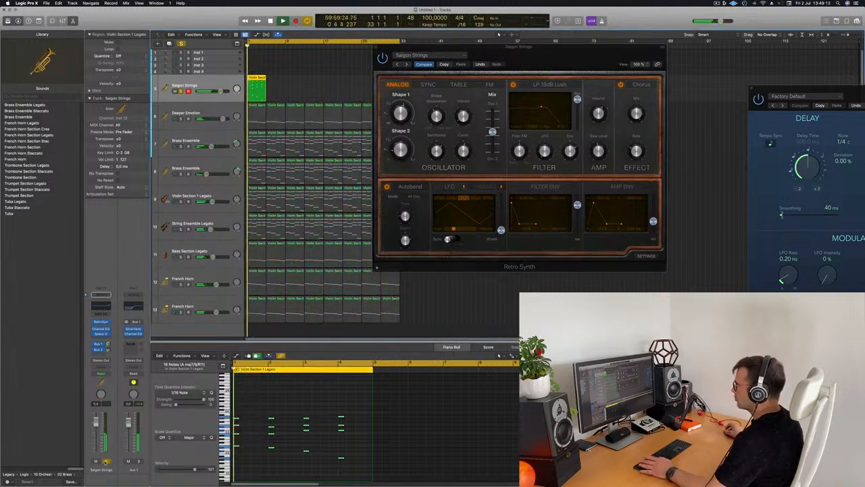
left_click(406, 65)
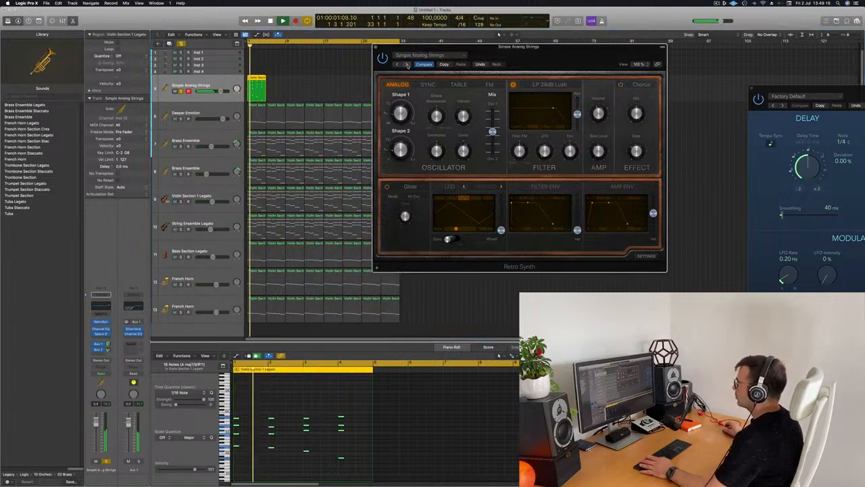
left_click(406, 65)
left_click(406, 65)
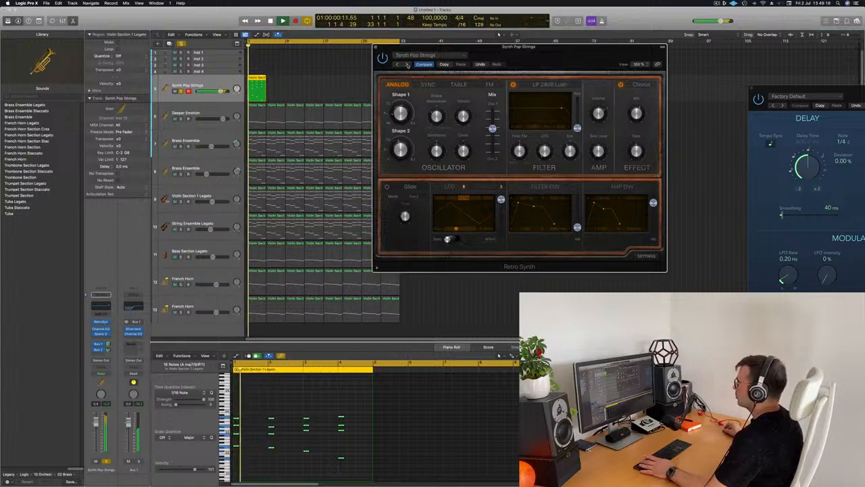
left_click(406, 65)
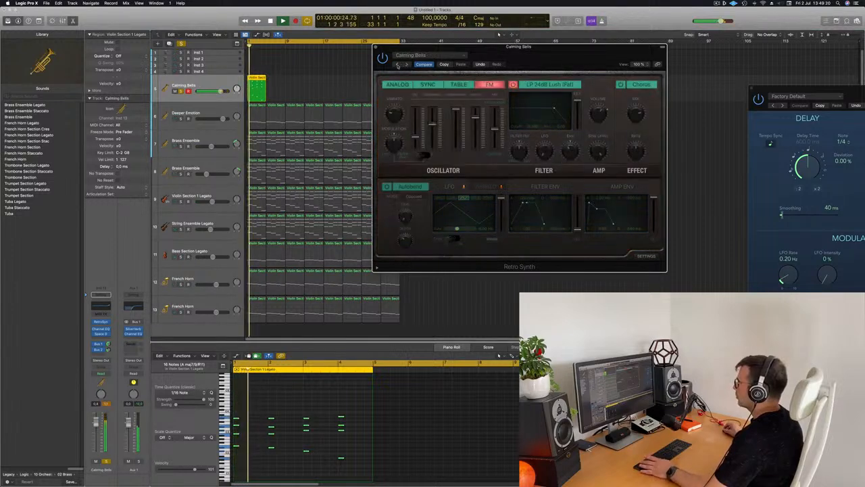
left_click(397, 65)
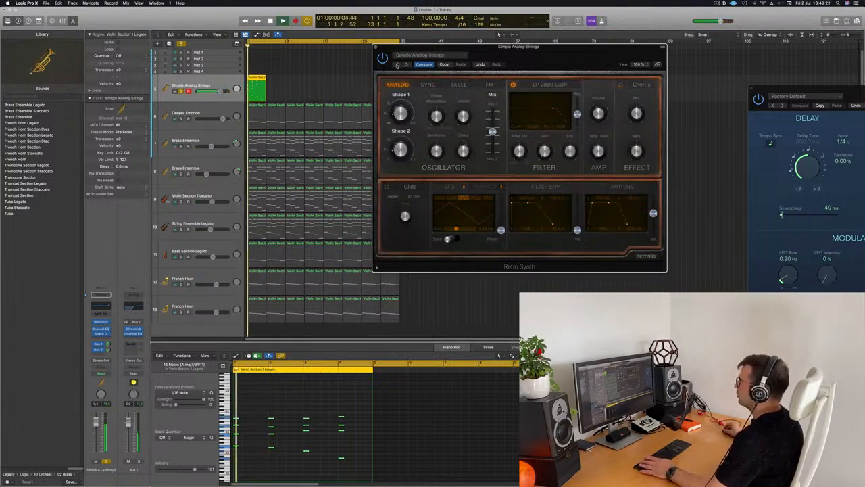
left_click(397, 65)
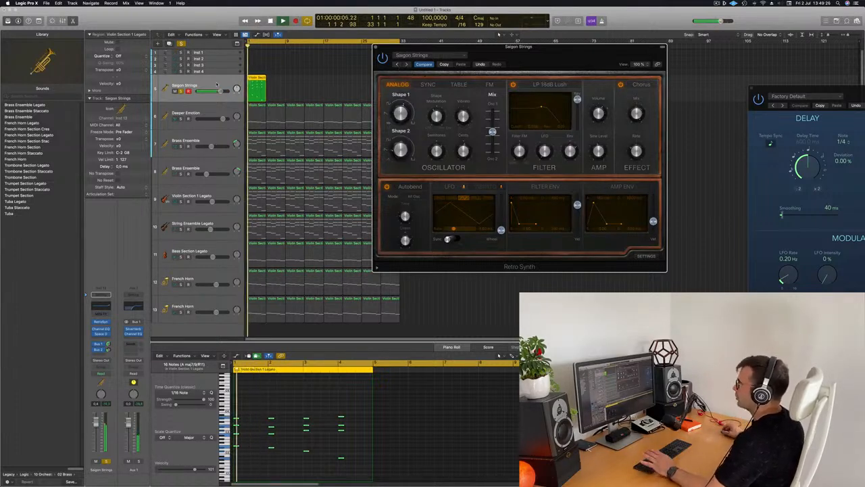
- Clear the solo on the Saigon Strings track and replay the full mix
left_click(180, 91)
key("space")
key("space")
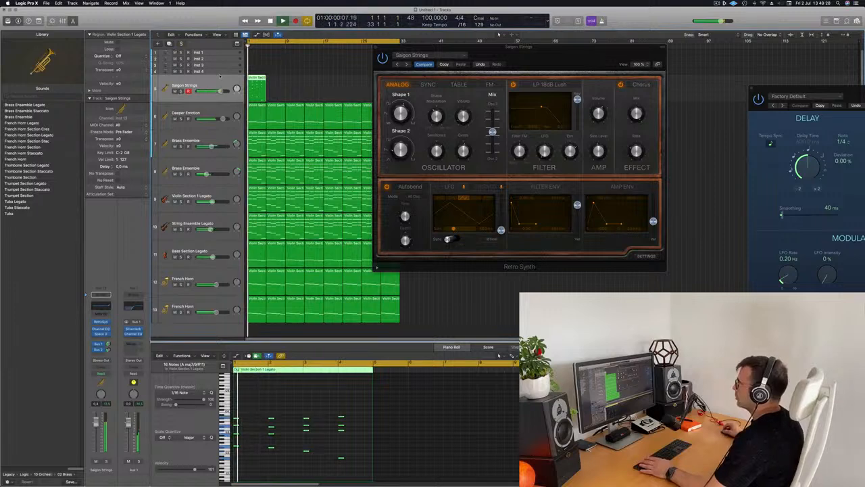
- Repeat the region on the Saigon Strings track up to bar 33, matching the length of the other tracks
left_click_drag(456, 51, 703, 59)
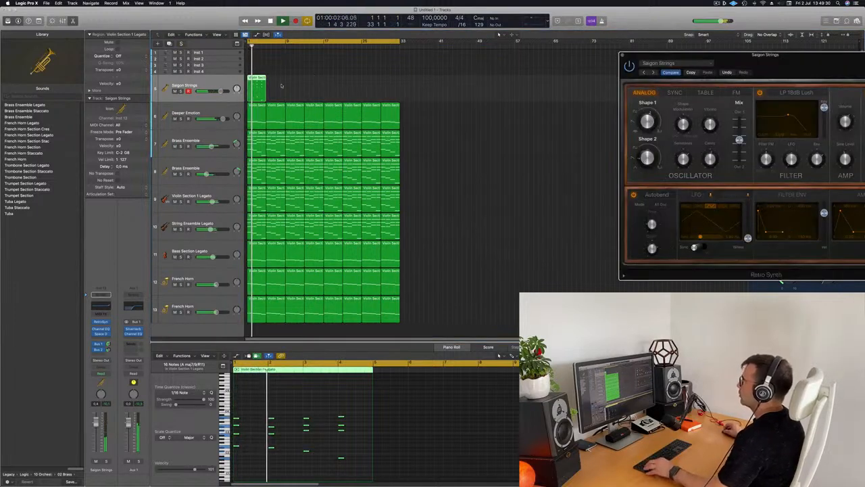
left_click(257, 79)
mouse_move(257, 79)
left_mouse_down()
mouse_move(303, 85)
mouse_move(258, 90)
left_mouse_up()
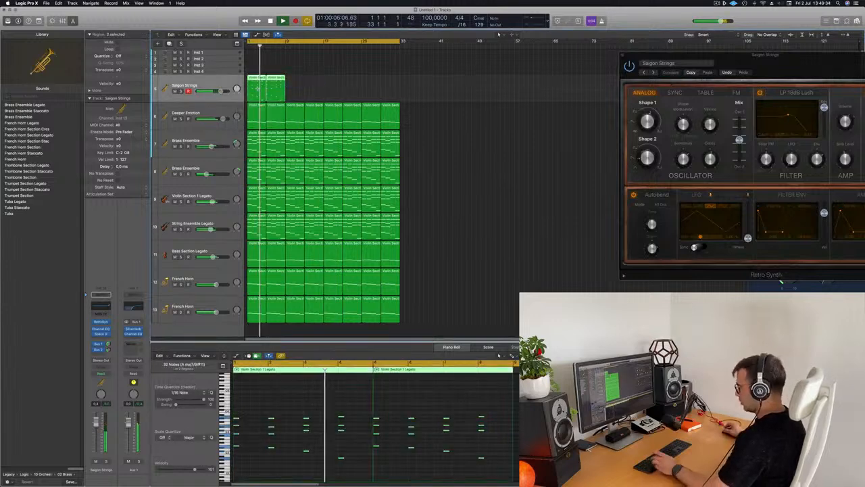
key("super+r")
key("super+r")
key("super+r")
key("super+Up")
key("super+Up")
key("super+Up")
key("super+Up")
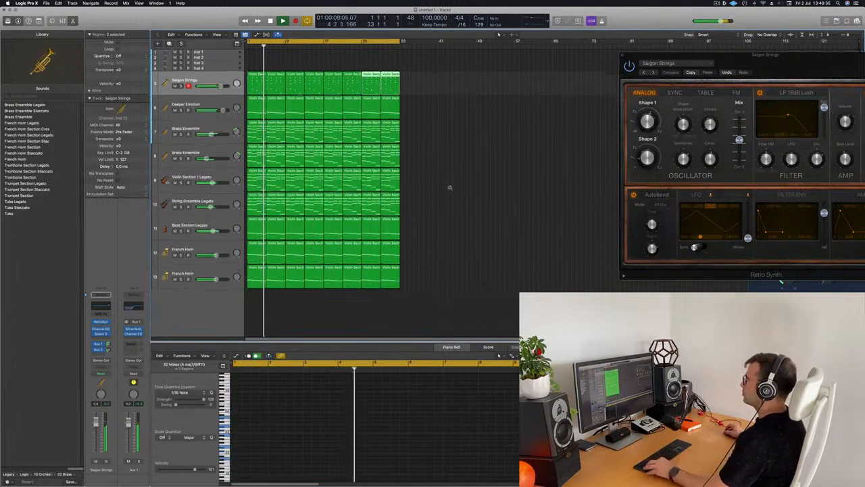
left_click(466, 203)
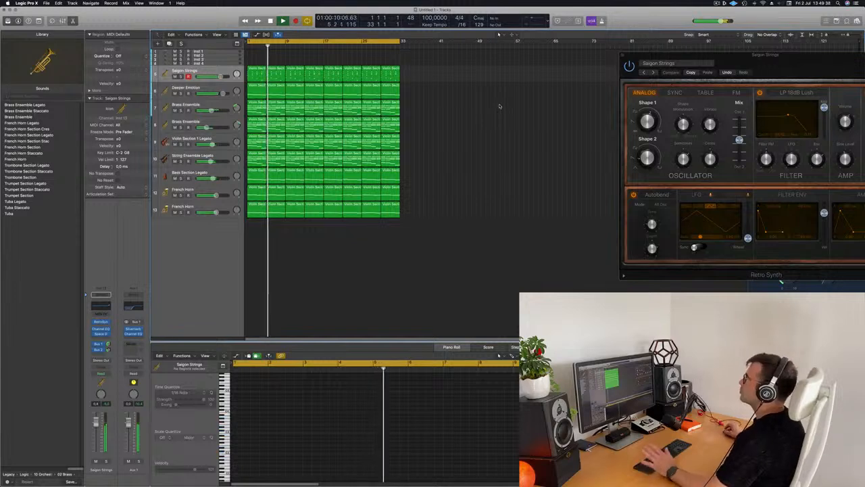
- Solo the Saigon Strings track to lower its volume slightly, and replay it in the full mix with the solo cleared
left_click(204, 74)
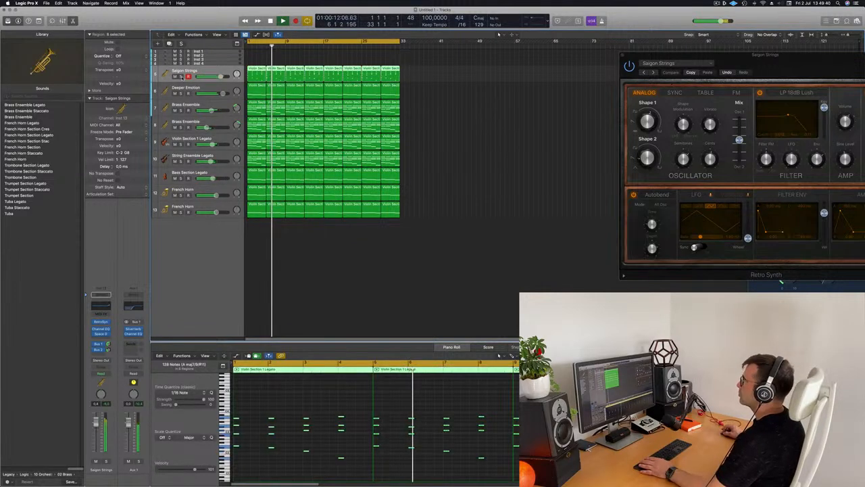
left_click(181, 77)
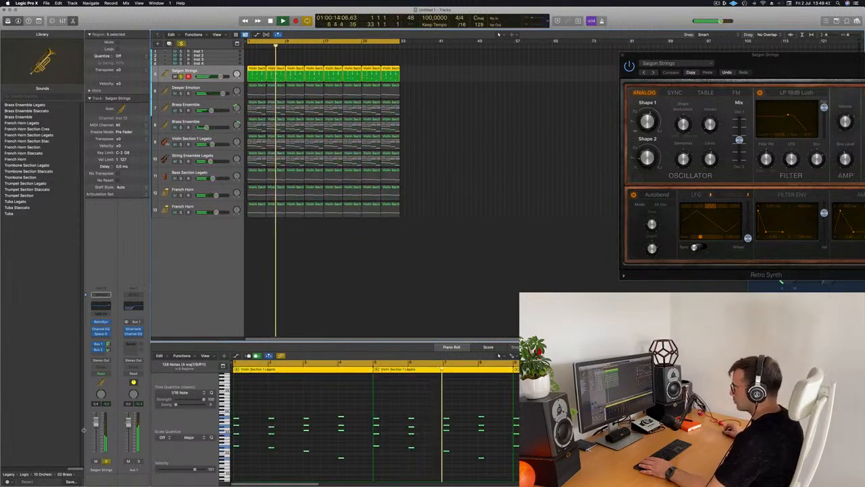
left_click_drag(96, 425, 96, 428)
key("space")
key("space")
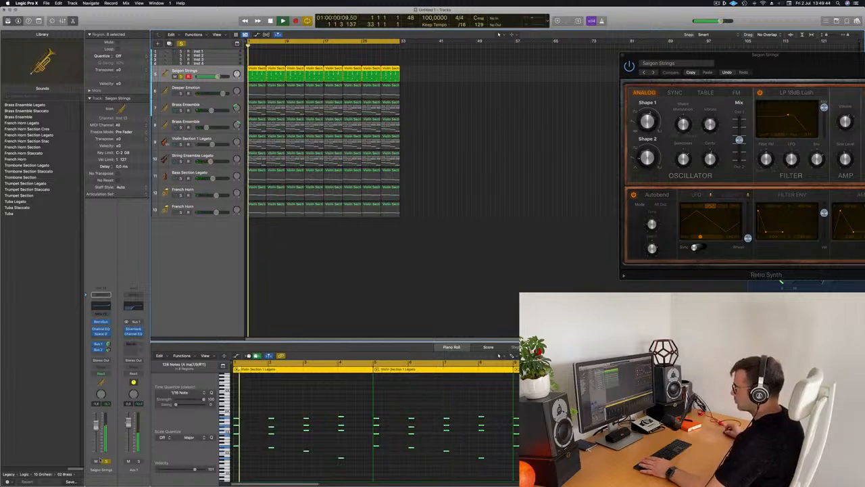
left_click(106, 461)
key("space")
key("space")
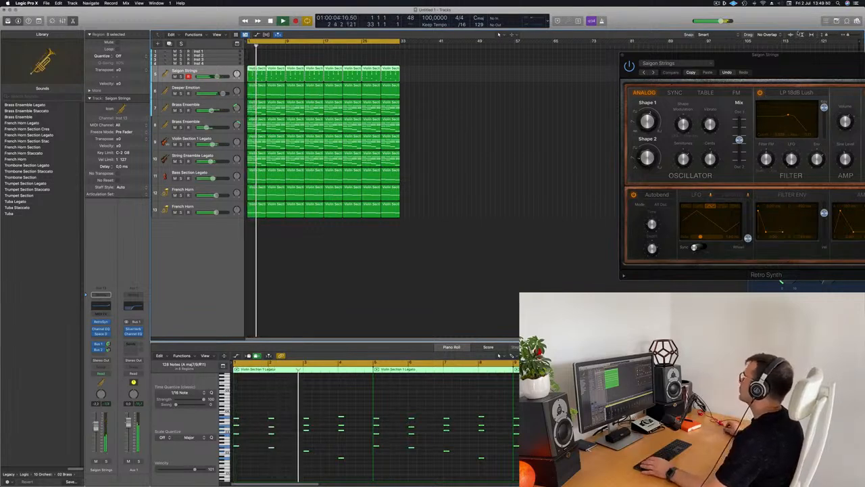
- Load the Yamaha Grand Piano patch on the Inst 4 track
left_click_drag(789, 67, 619, 107)
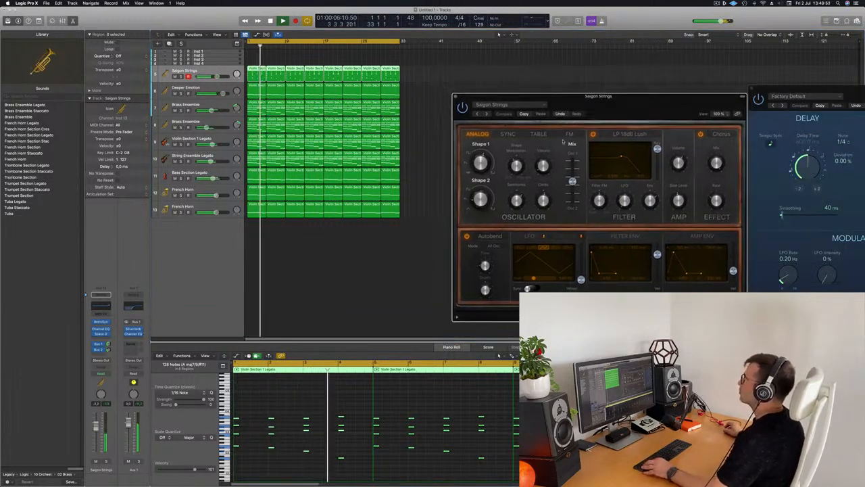
left_click(218, 63)
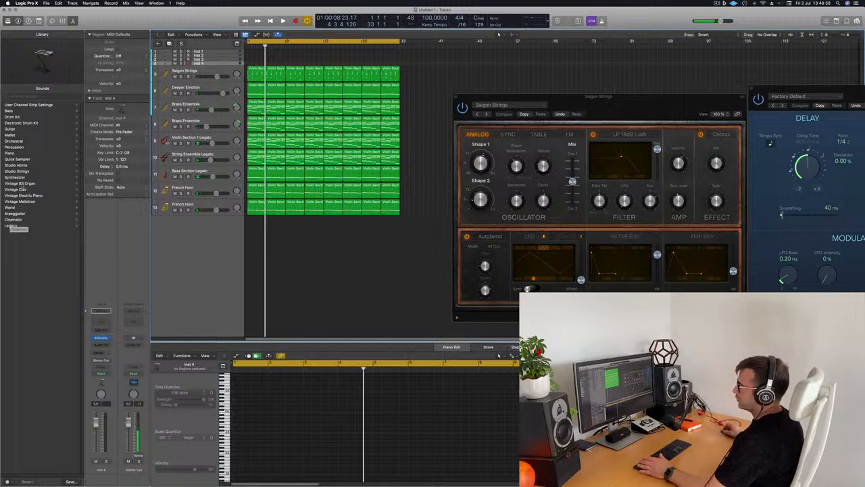
left_click(14, 154)
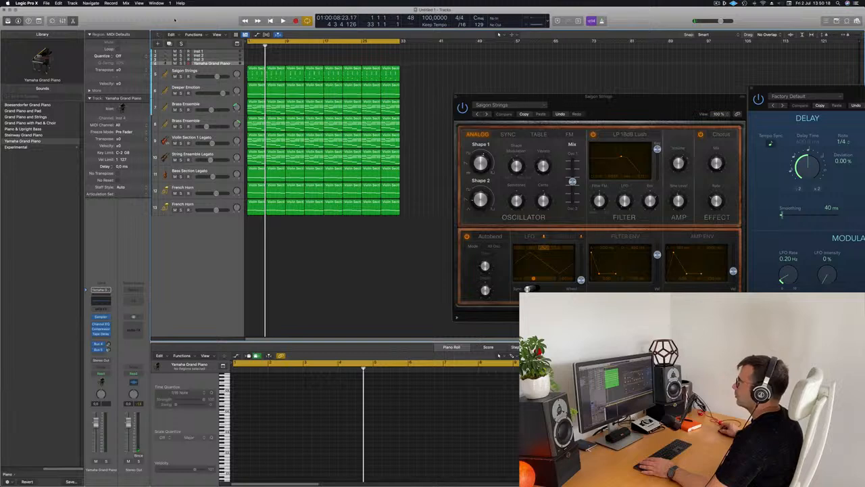
- Turn on Track Zoom and enlarge the Yamaha Grand Piano track until its large instrument icon shows
left_click(39, 21)
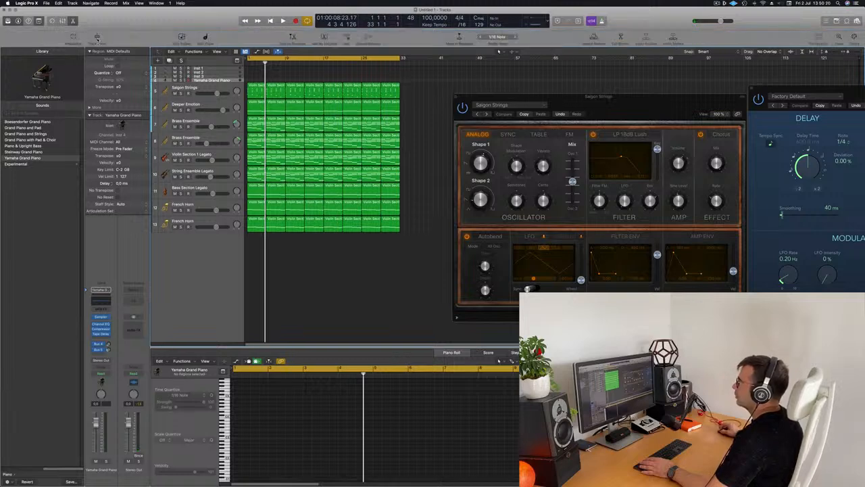
left_click(98, 39)
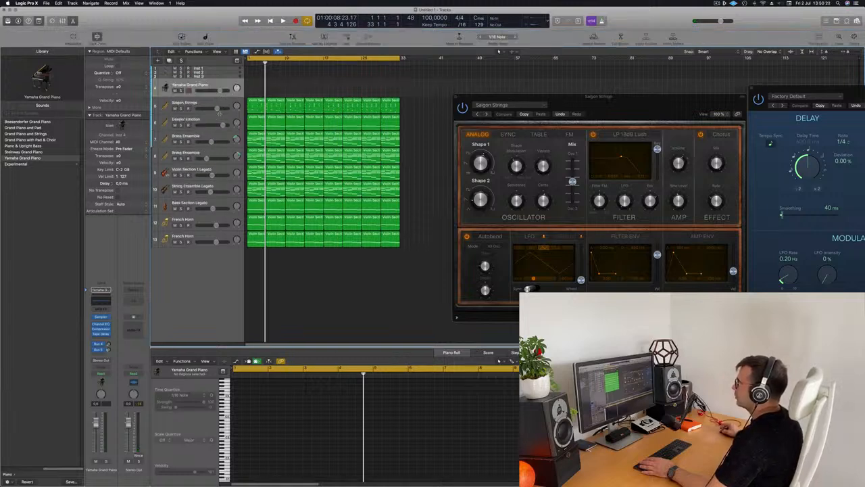
key("ctrl+z")
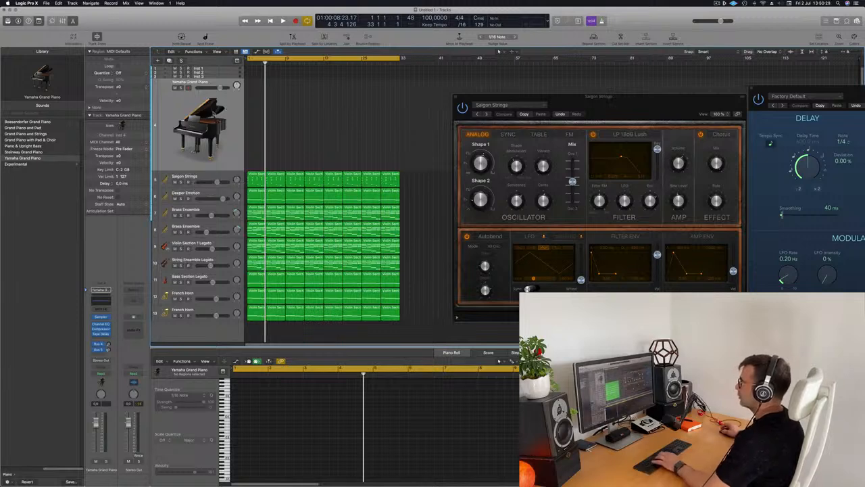
- Open Musical Typing and audition notes on the Yamaha Grand Piano in different octaves
key("super+k")
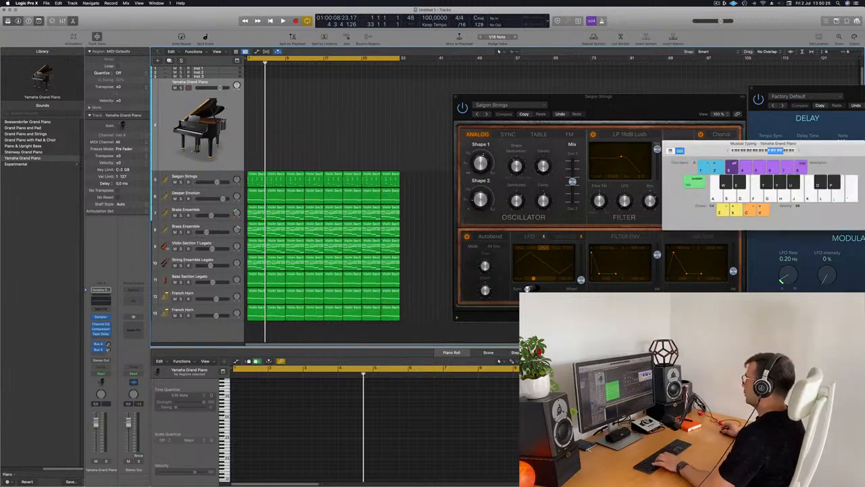
key("f")
key("g")
key("h")
left_click_drag(761, 144, 579, 126)
key("f")
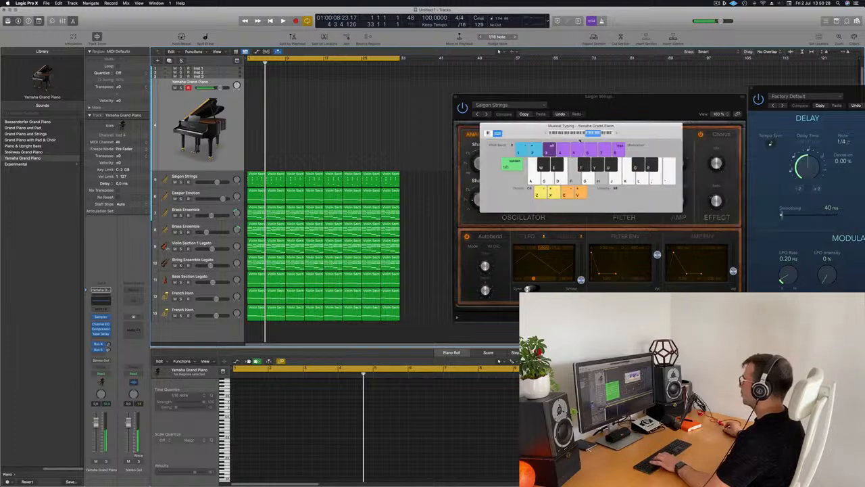
key("g")
key("h")
key("g")
key("h")
key("f")
key("h")
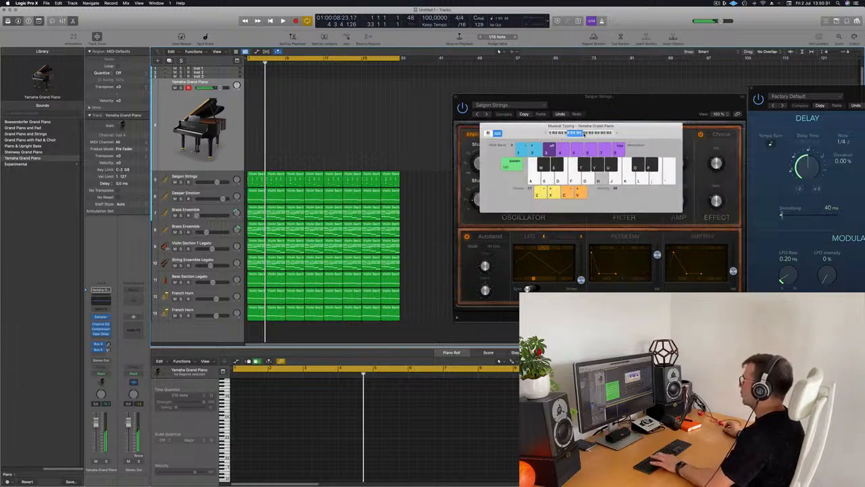
key("f")
key("g")
key("h")
key("f")
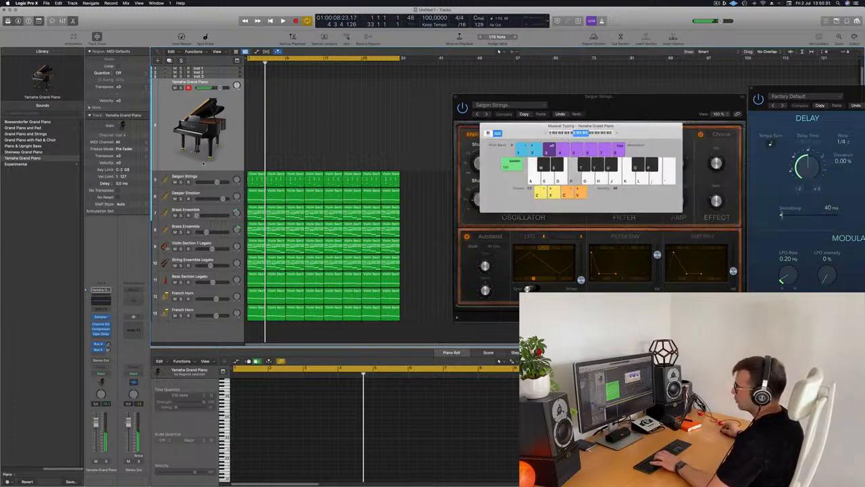
- Add a Bus 1 send to the Yamaha Grand Piano channel and raise its level while playing test notes
key("g")
left_click(99, 356)
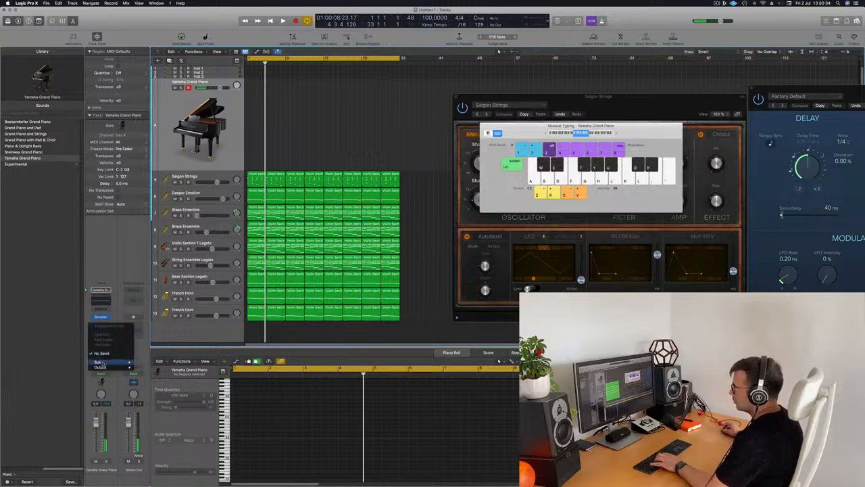
mouse_move(102, 363)
left_click(169, 285)
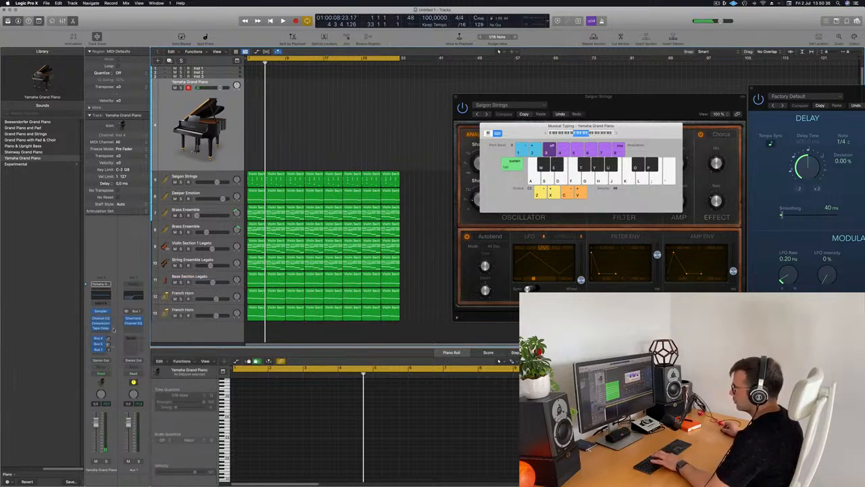
key("f")
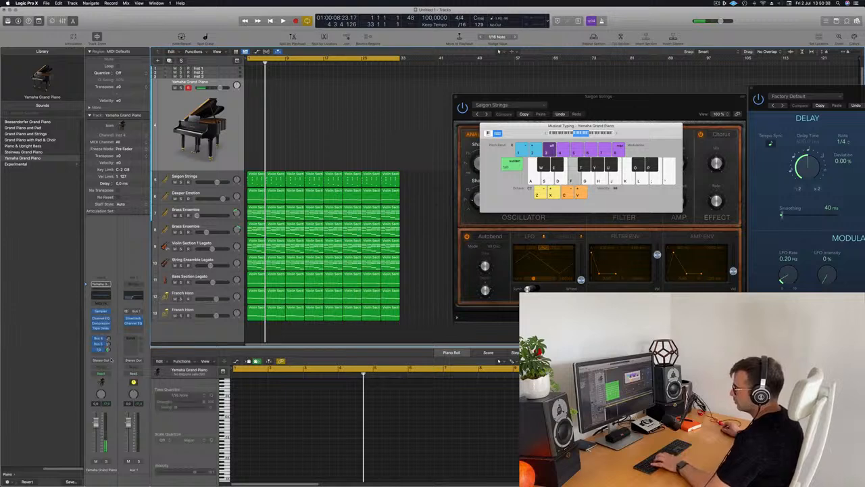
key("h")
key("d")
key("f")
- Add a Bus 2 send to the Yamaha Grand Piano channel and raise its send level
left_click(108, 350)
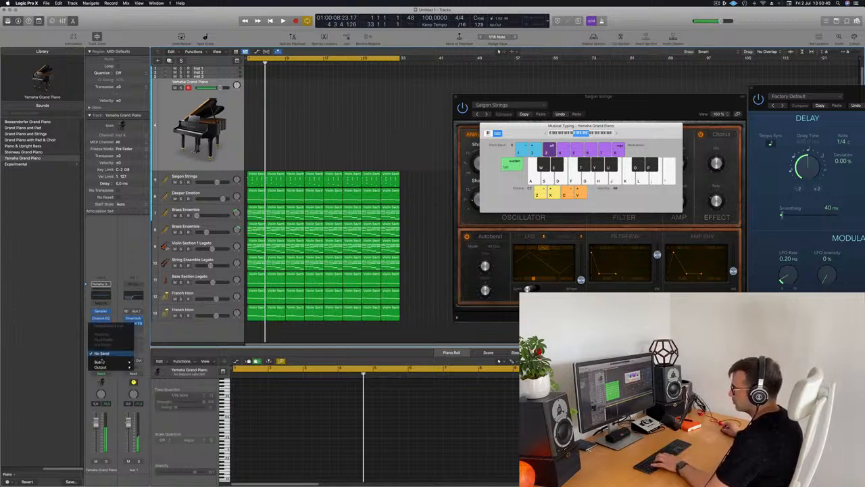
mouse_move(102, 363)
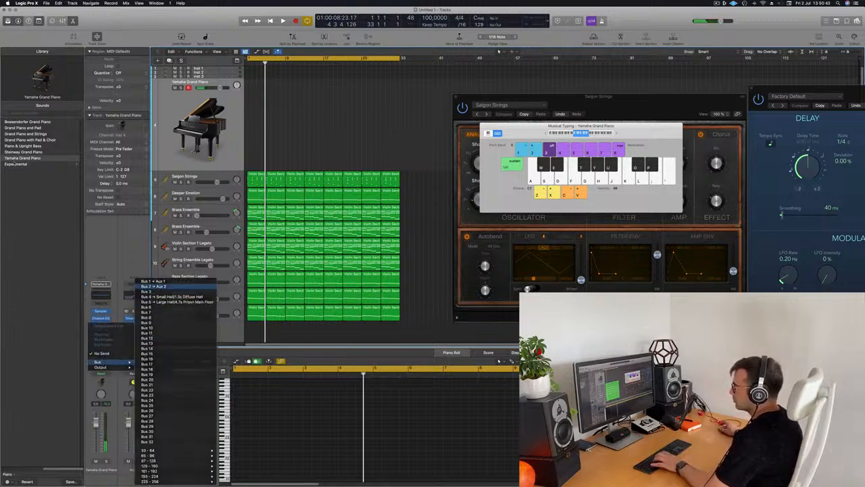
left_click(169, 281)
- Audition the Yamaha Grand Piano with its new sends by playing melody phrases in Musical Typing
key("h")
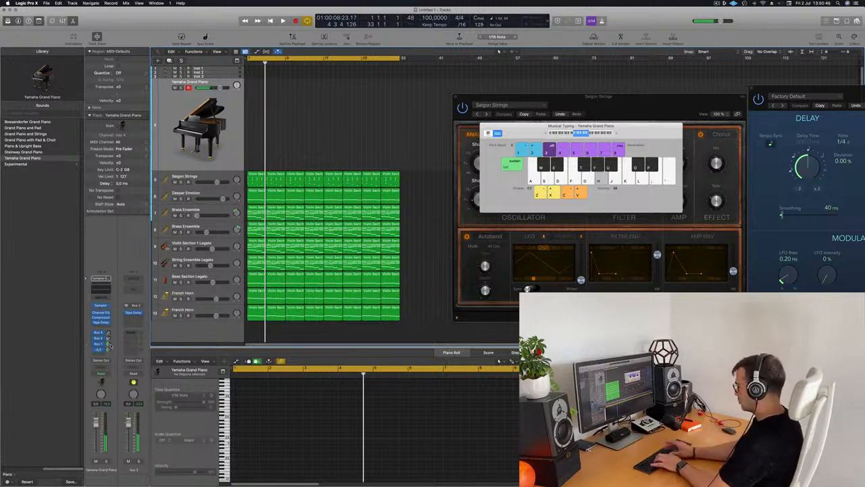
key("semicolon")
key("l")
key("k")
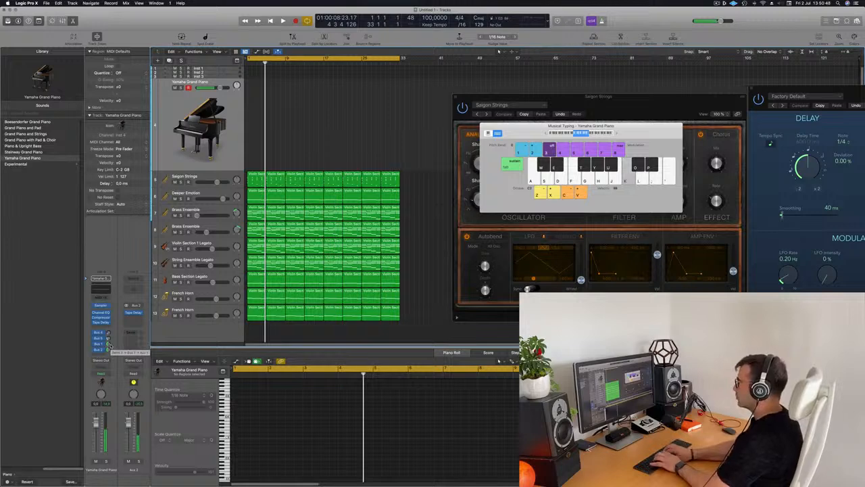
key("apostrophe")
key("semicolon")
key("l")
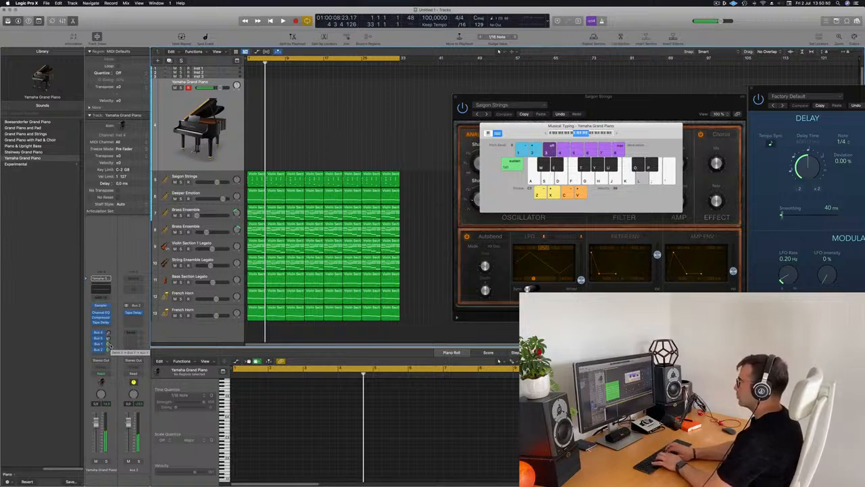
key("j")
key("f")
key("d")
key("f")
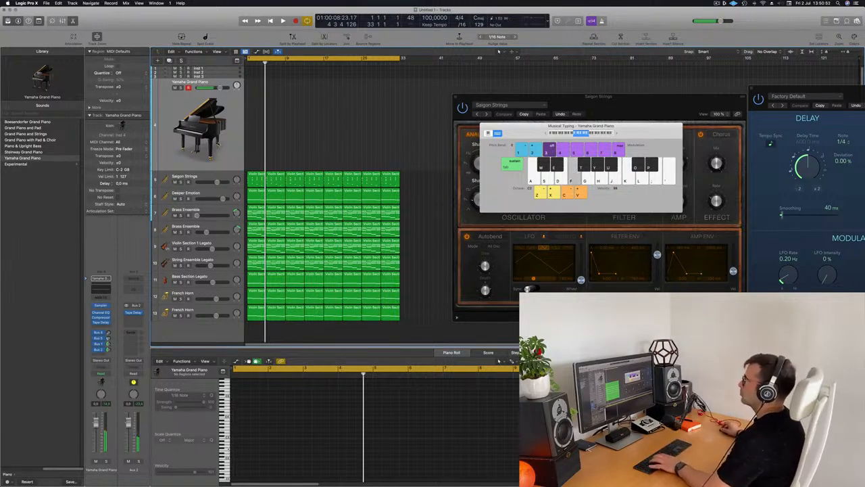
- Play the arrangement from the start and try out a piano melody over it, moving one octave up
key("space")
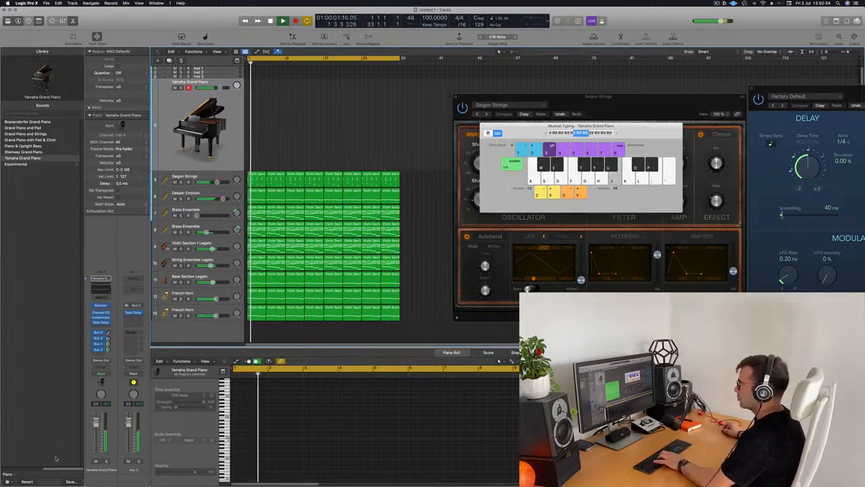
key("j")
key("k")
key("l")
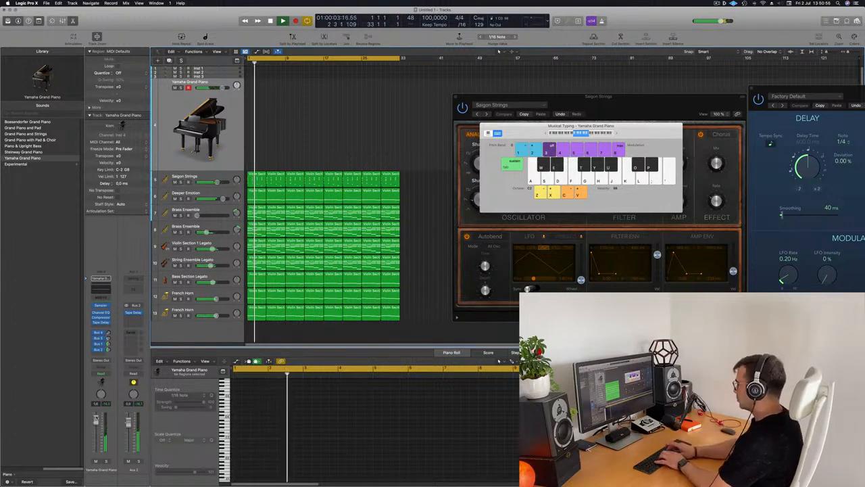
key("apostrophe")
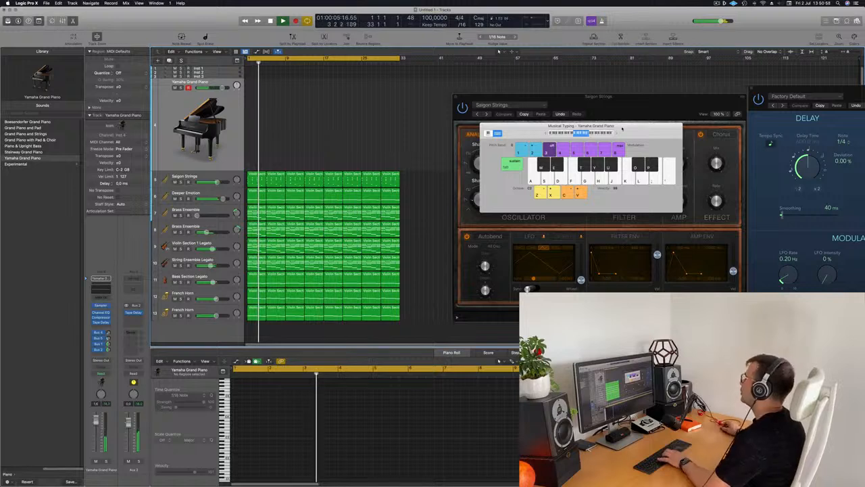
key("l")
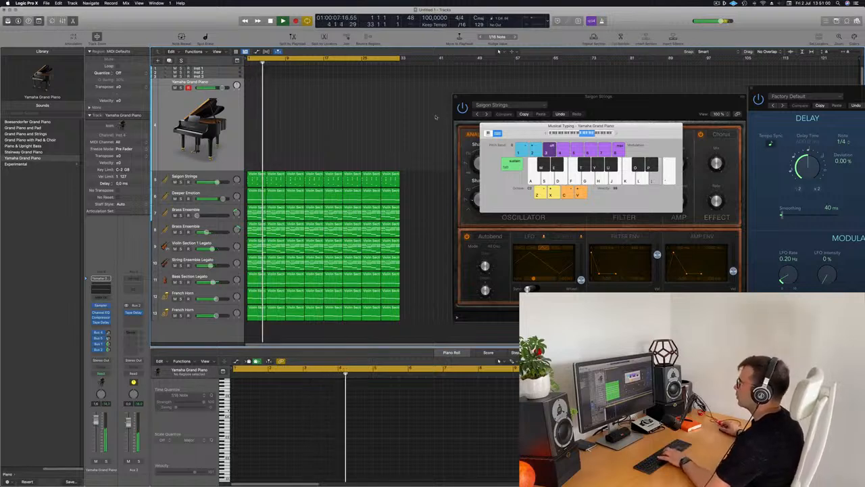
key("k")
key("k")
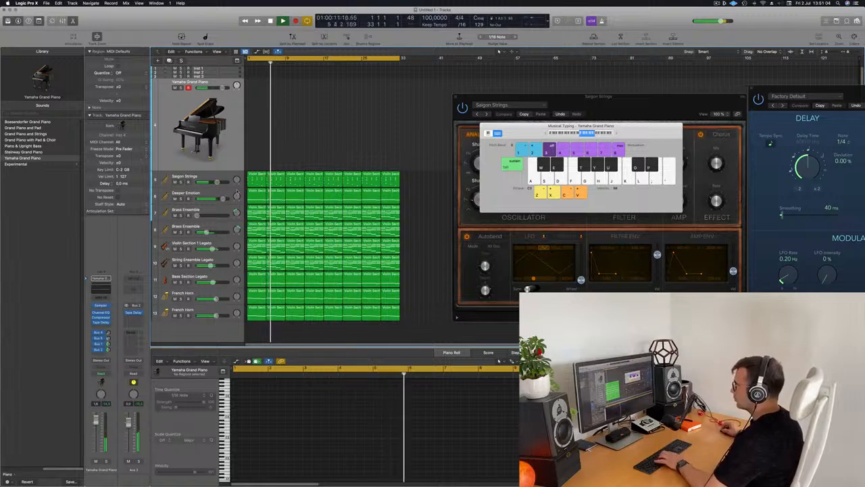
- Examine the chord notes of the first Saigon Strings region and restart playback from the beginning
left_click(256, 177)
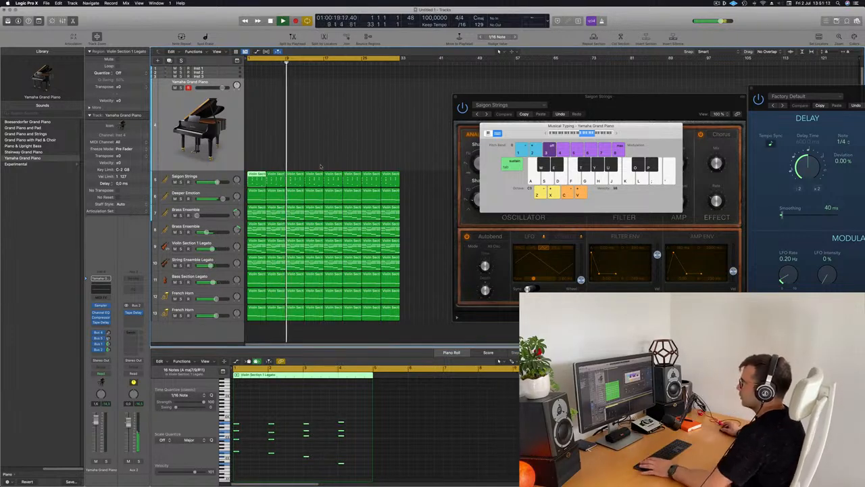
key("space")
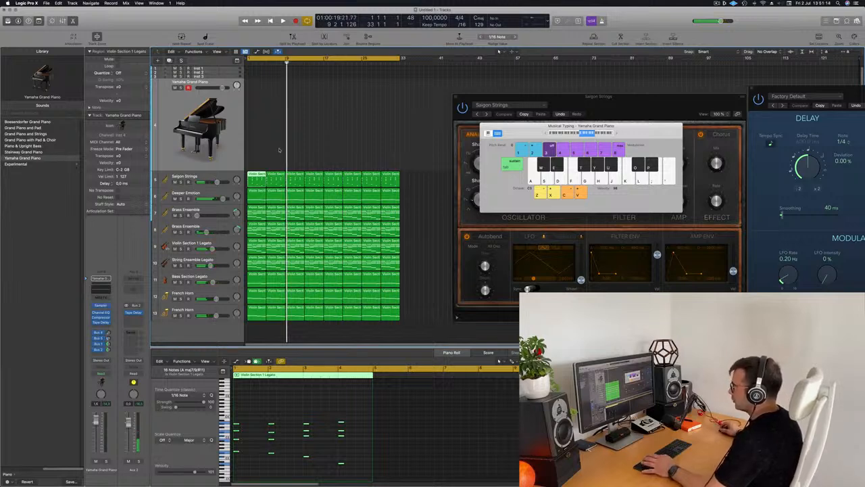
key("space")
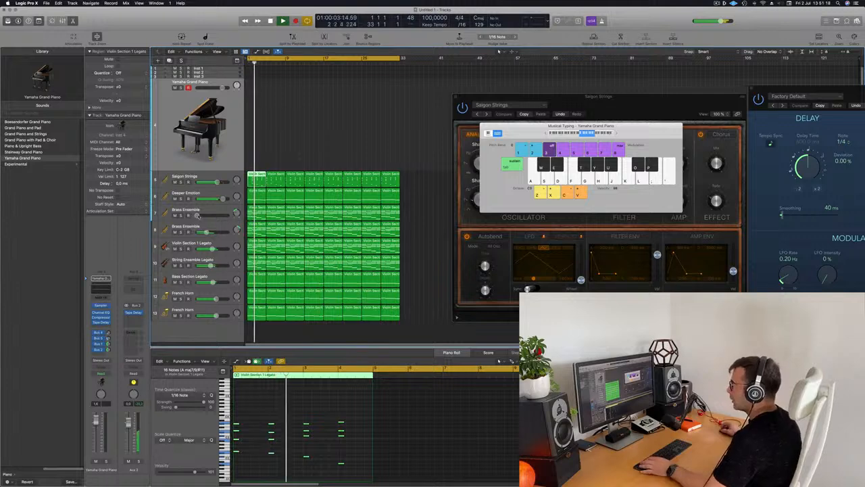
- Solo the Brass Ensemble on track 7, raise its volume, and compare it with the Deeper Emotion track soloed
left_click(180, 215)
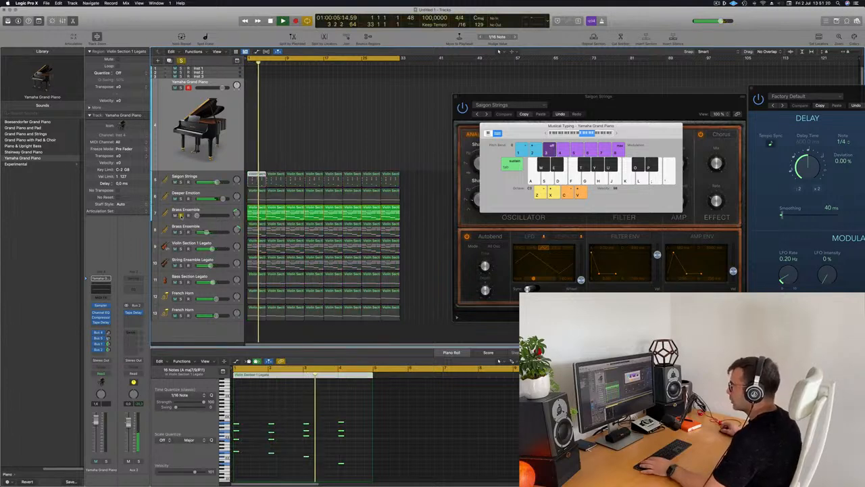
left_click_drag(198, 216, 212, 216)
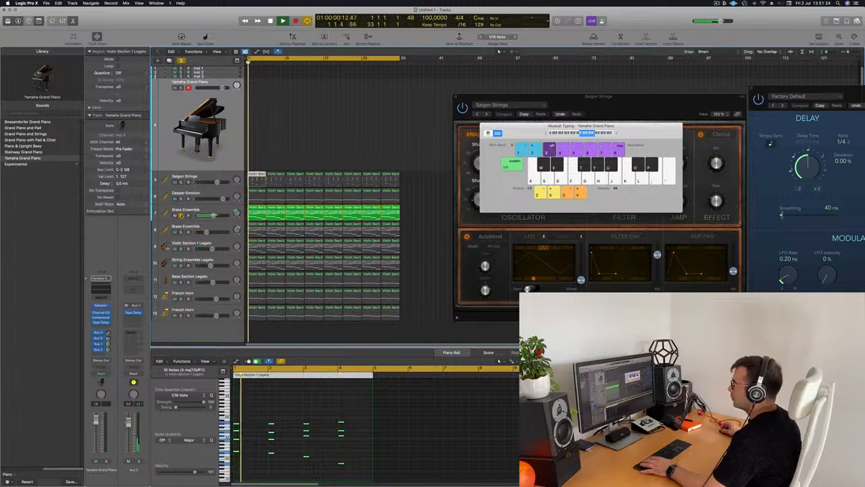
left_click(181, 215)
left_click(181, 199)
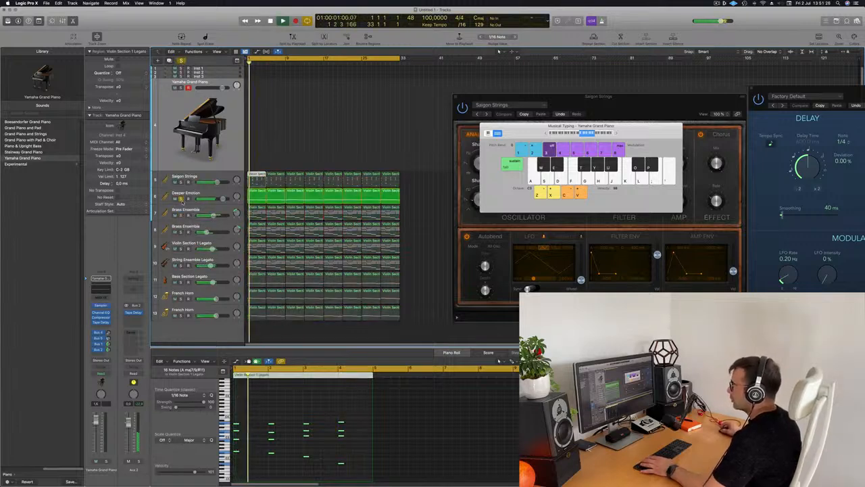
left_click(181, 215)
left_click(181, 199)
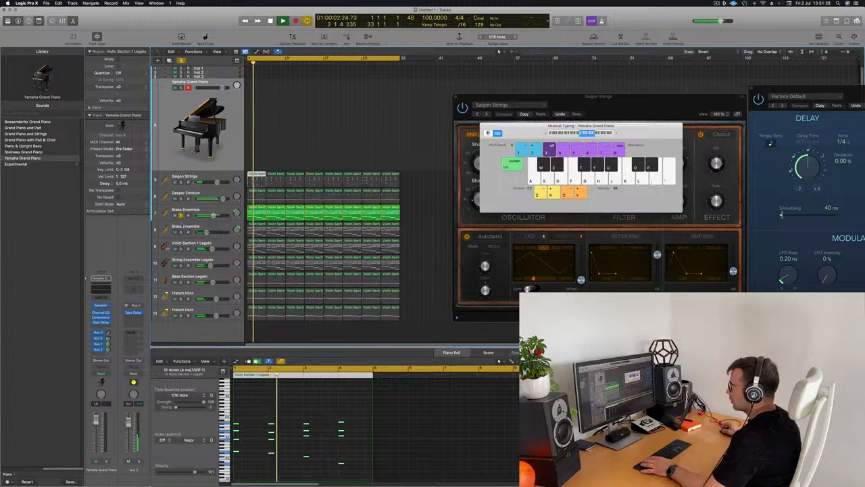
- Solo the track 8 Brass Ensemble too, lower the track 7 Brass Ensemble to about -13.0 dB, and clear all solos
left_click(180, 232)
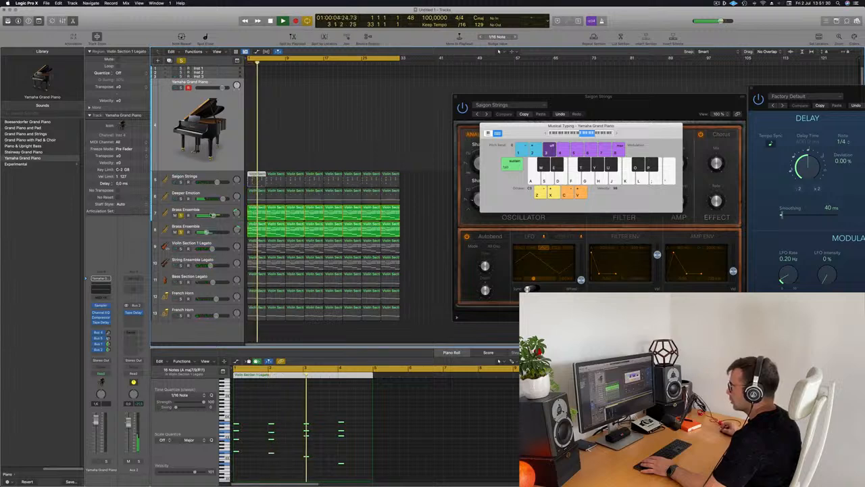
left_click_drag(213, 216, 212, 215)
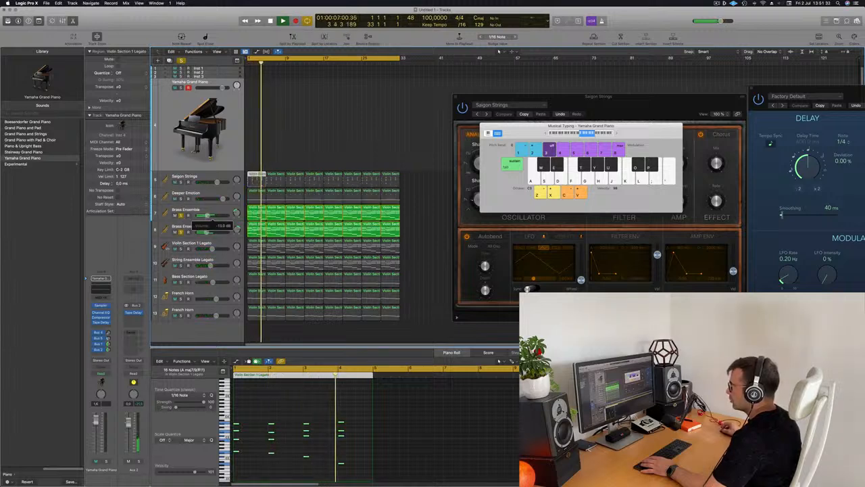
key("space")
key("space")
left_click(181, 61)
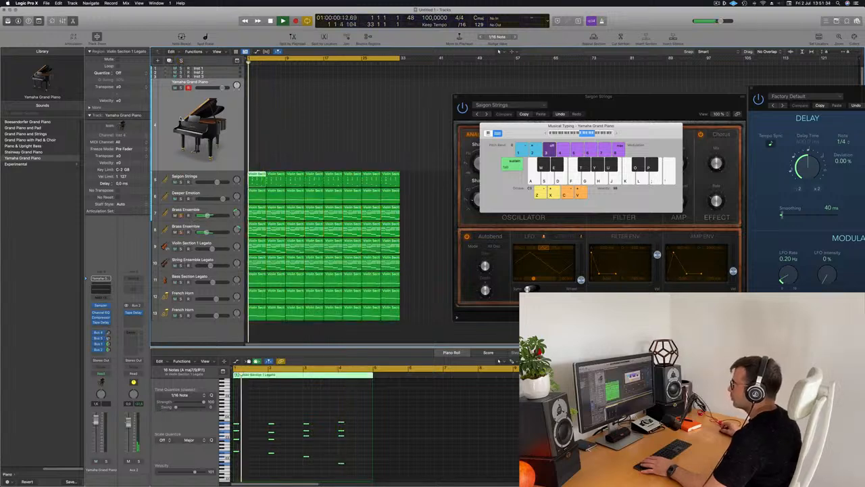
- Select the Yamaha Grand Piano track and raise its channel volume while playing test notes over the arrangement
left_click(193, 138)
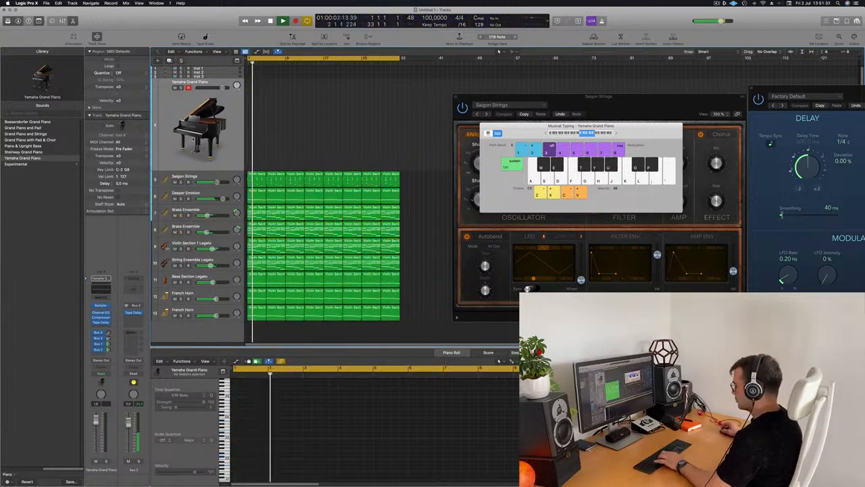
key("y")
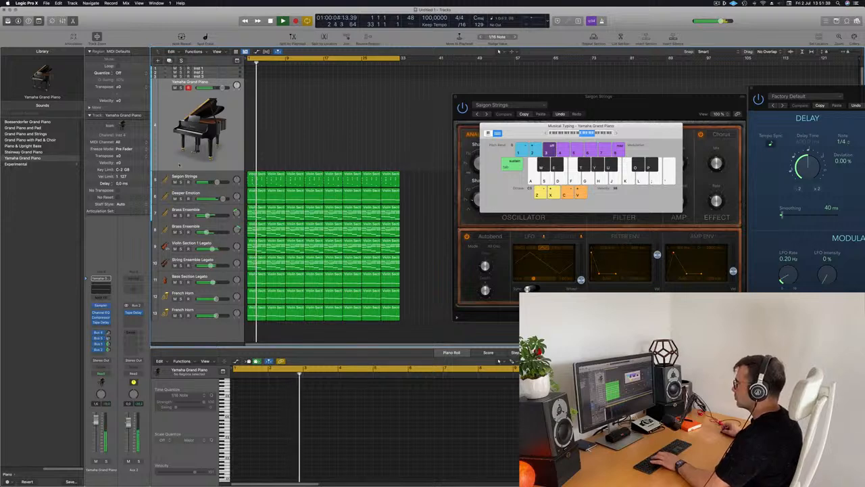
left_click_drag(96, 420, 96, 414)
key("y")
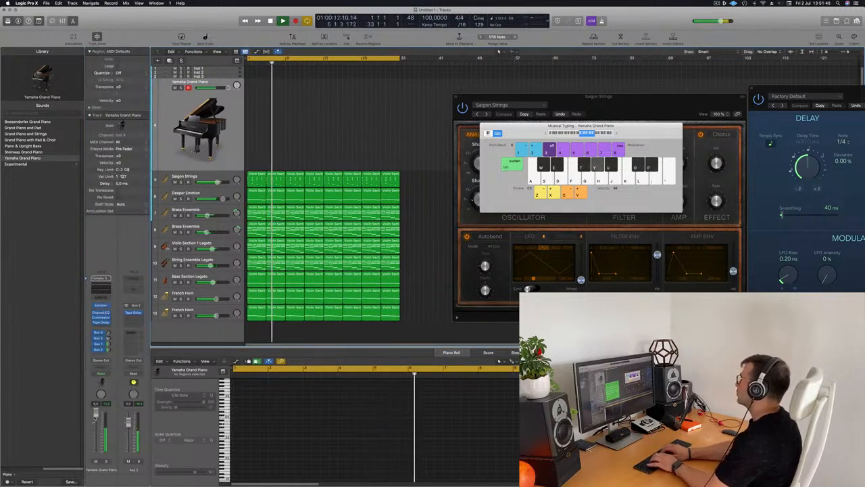
- Record a trial melody on the Yamaha Grand Piano from about bar 7 to bar 13 over the arrangement, and discard the take
key("r")
key("t")
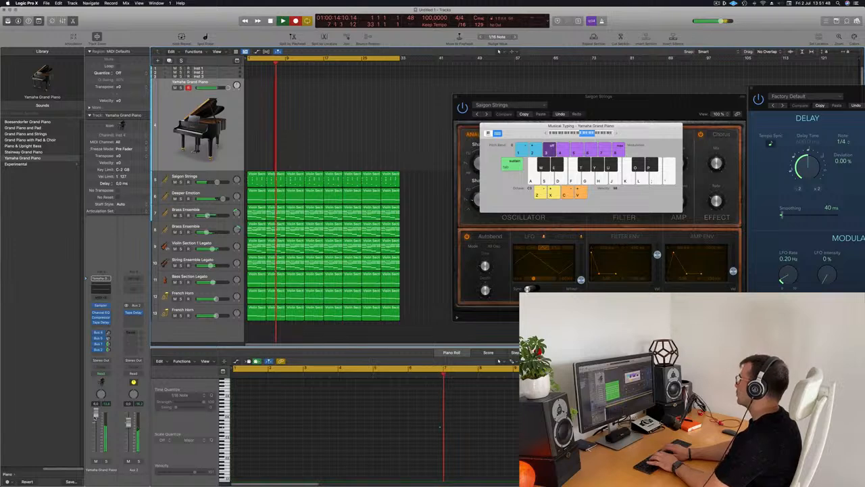
key("p")
key("e")
key("p")
key("t")
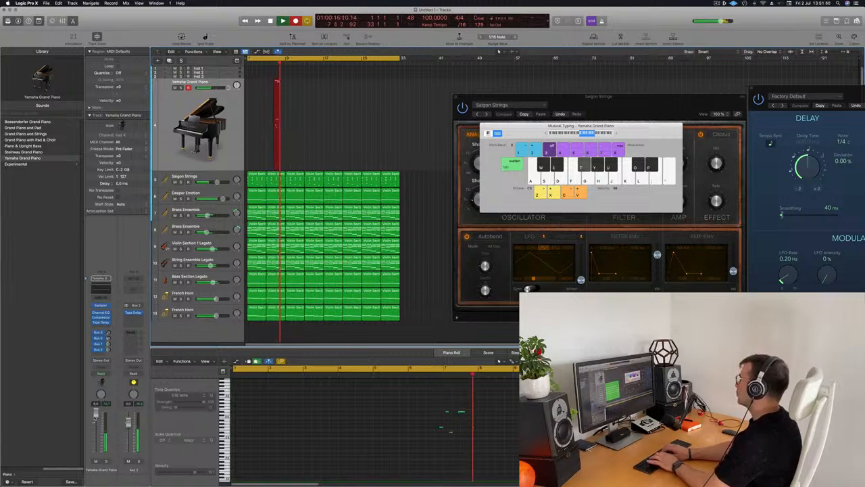
key("y")
key("p")
key("p")
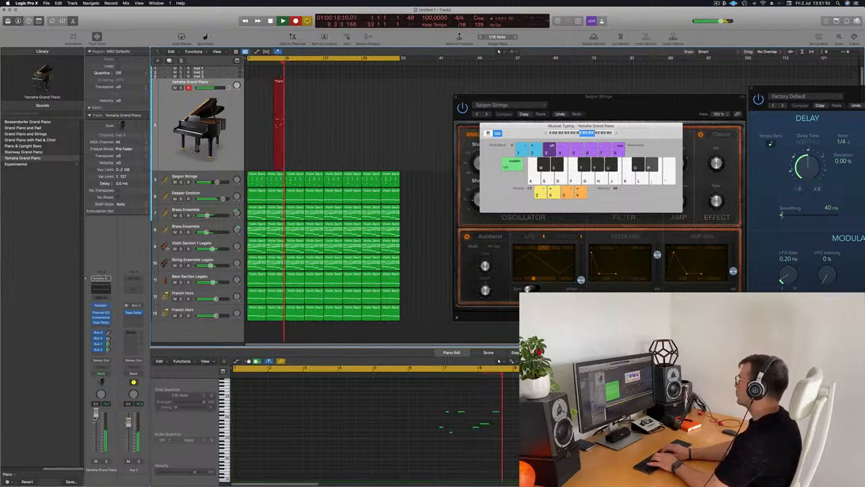
key("o")
key("y")
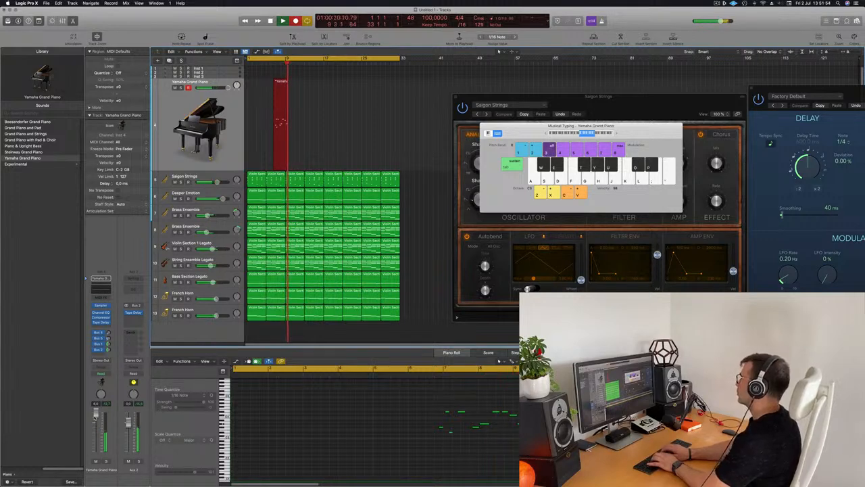
key("p")
key("o")
key("t")
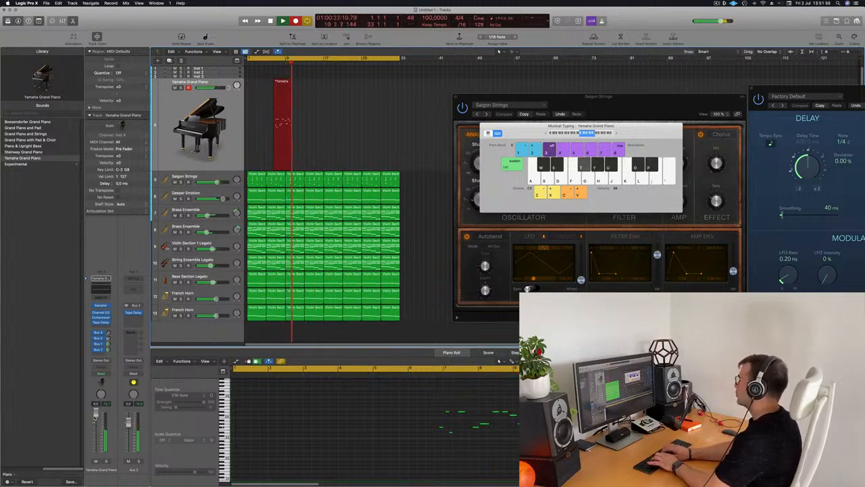
key("p")
key("o")
key("y")
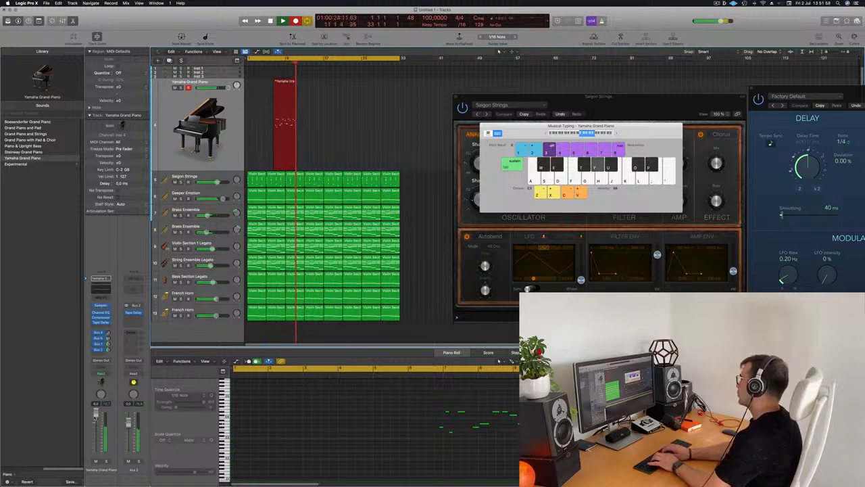
key("p")
key("t")
key("o")
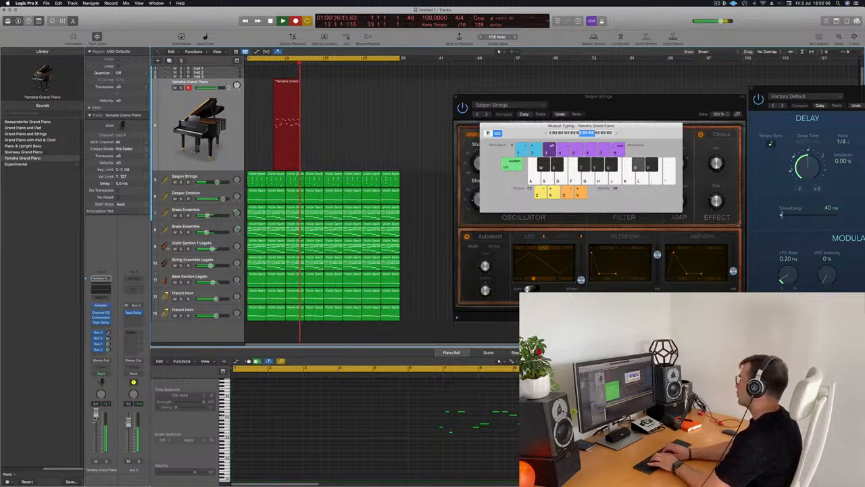
key("y")
key("p")
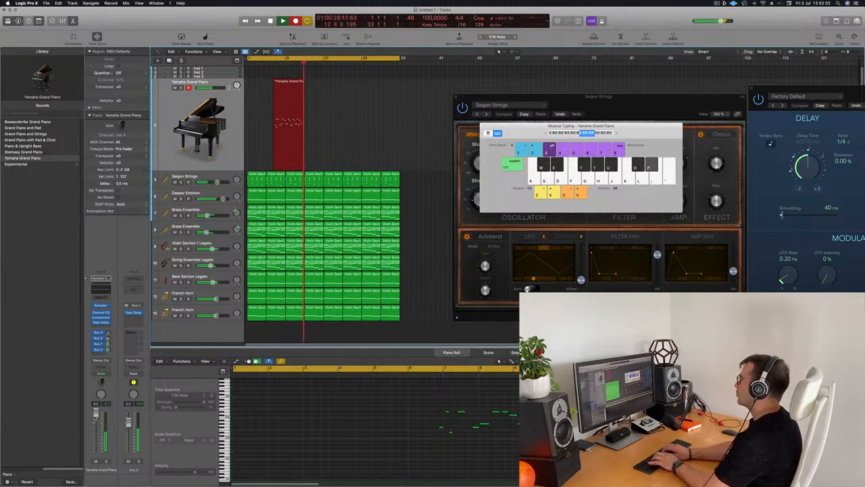
key("o")
key("t")
key("space")
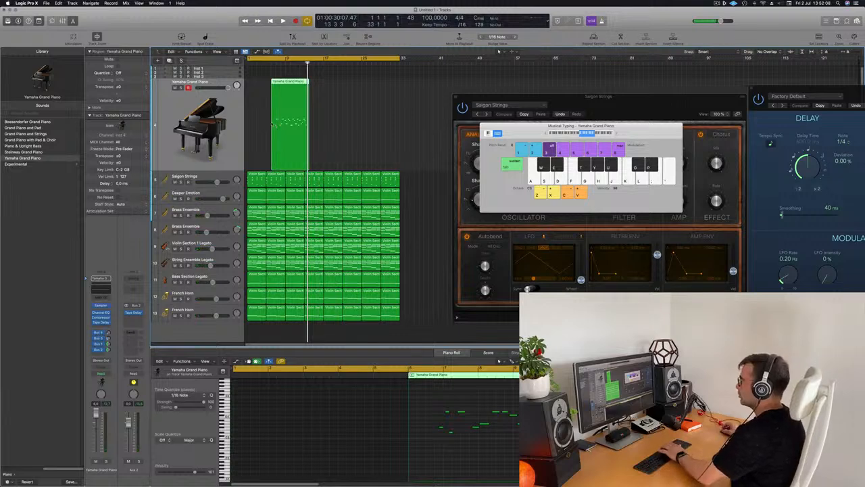
key("Delete")
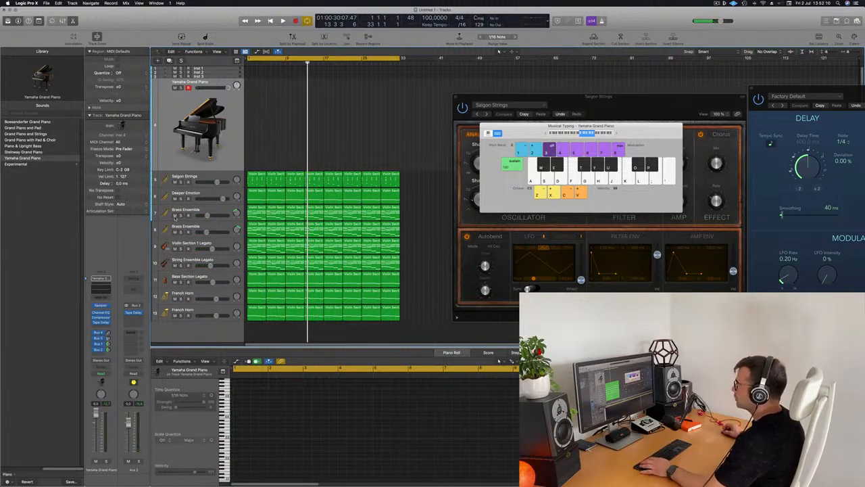
- Mute both Brass Ensemble tracks and the String Ensemble Legato track, and change the piano patch to Steinway Grand Piano during playback
left_click(175, 232)
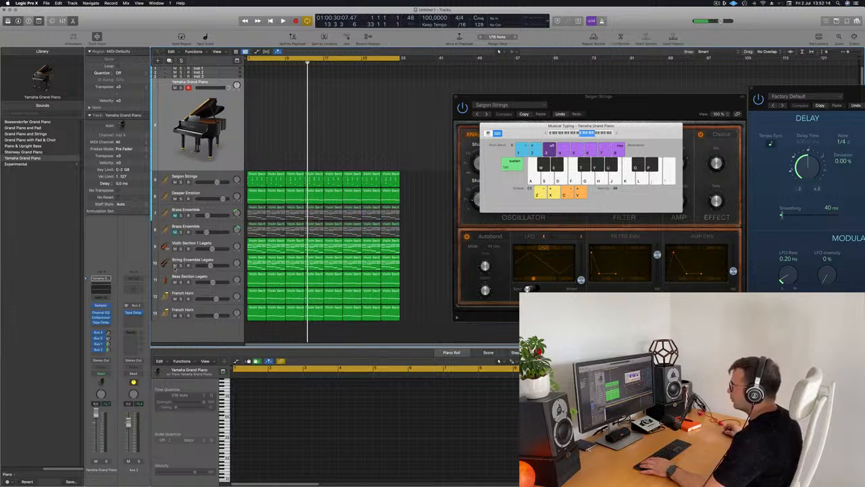
key("space")
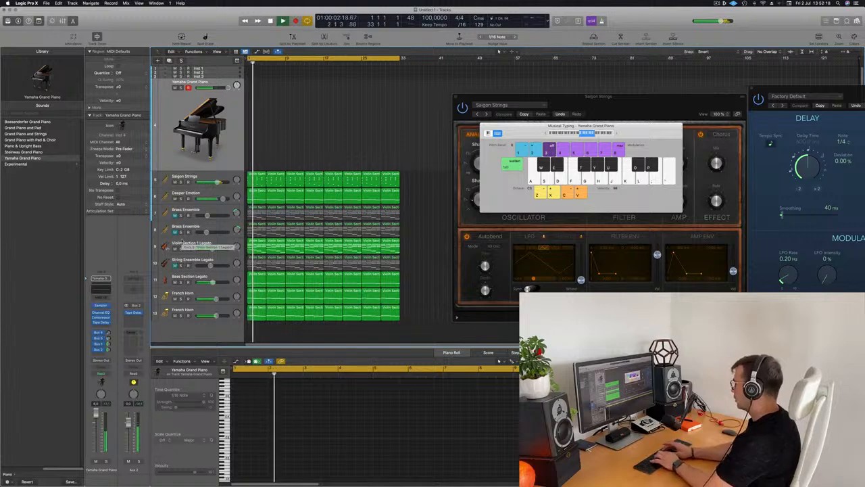
key("super+z")
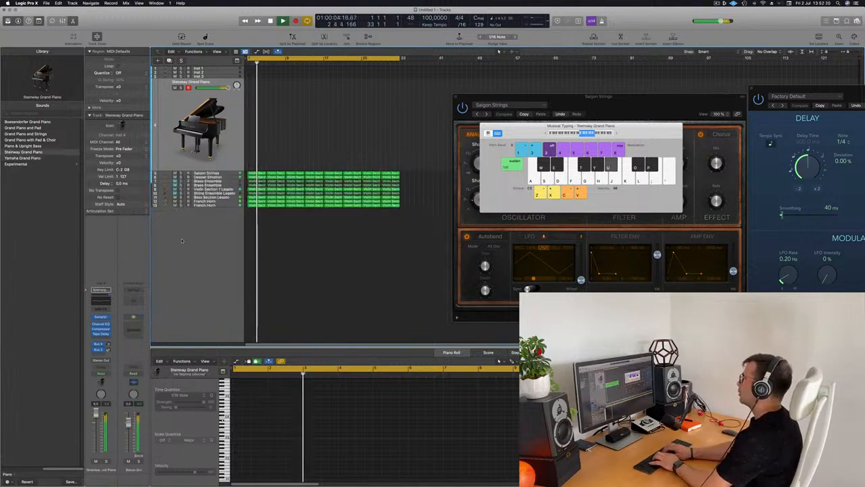
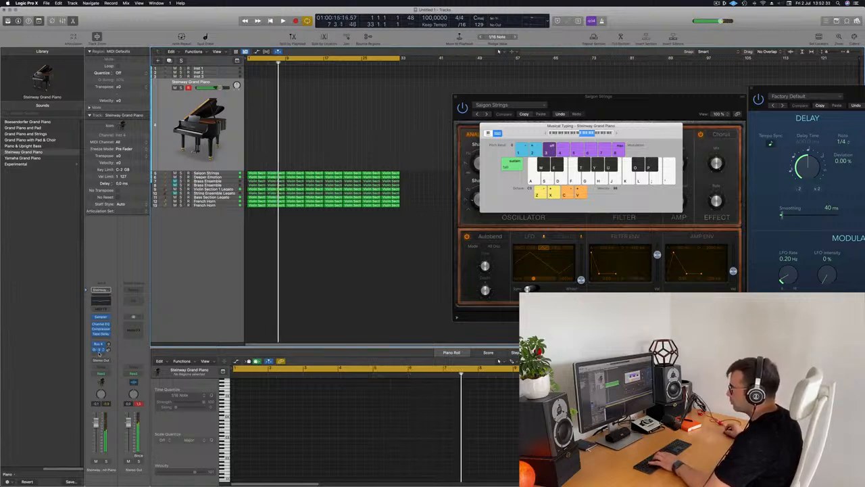
- Add sends to Bus 1 and Bus 2 on the Steinway Grand Piano channel
left_click(101, 351)
mouse_move(102, 361)
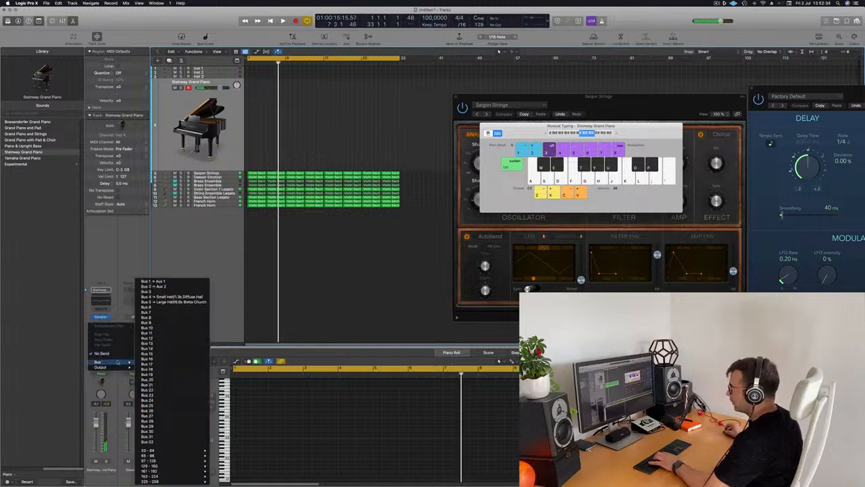
left_click(163, 284)
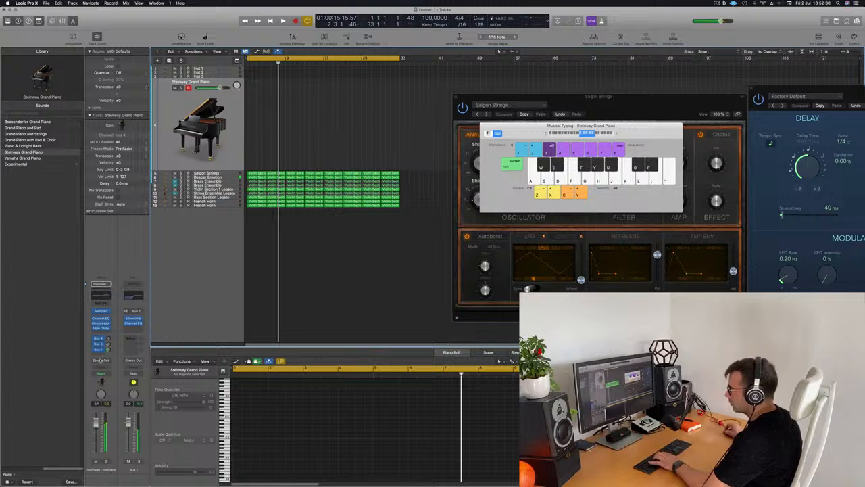
left_click(102, 353)
mouse_move(100, 362)
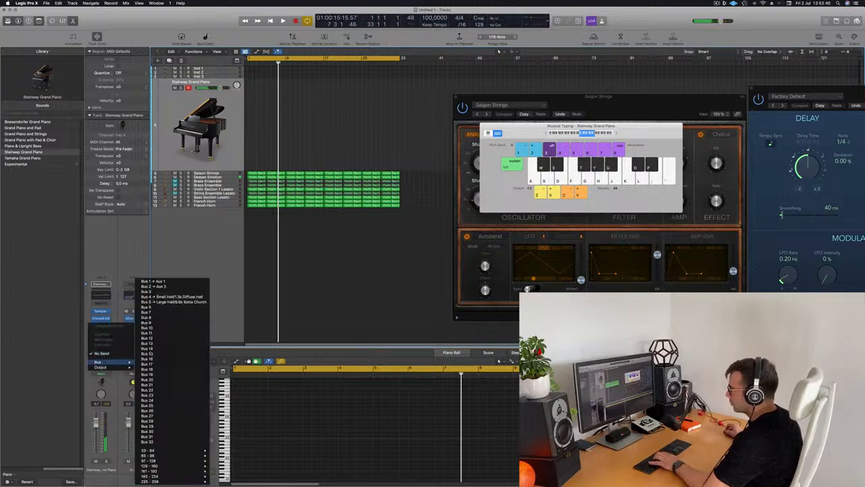
left_click(153, 287)
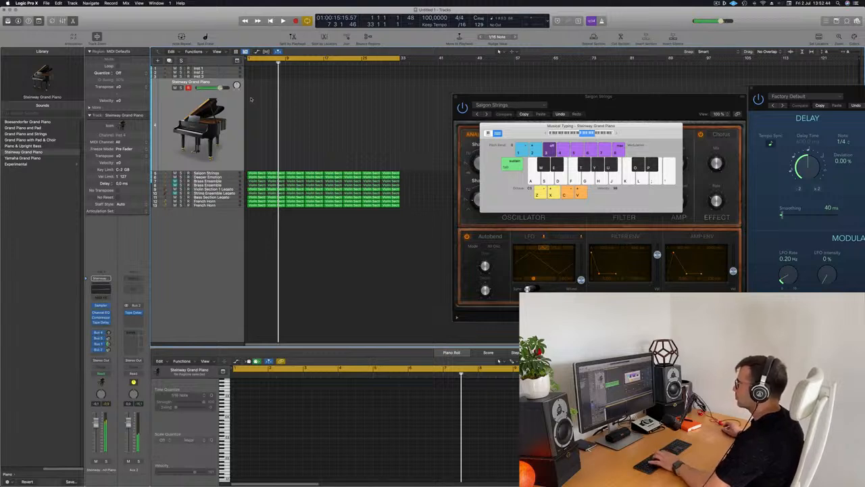
- Play the arrangement from the beginning and record a Steinway Grand Piano melody over it from bar 5 to about bar 12
key("Return")
key("space")
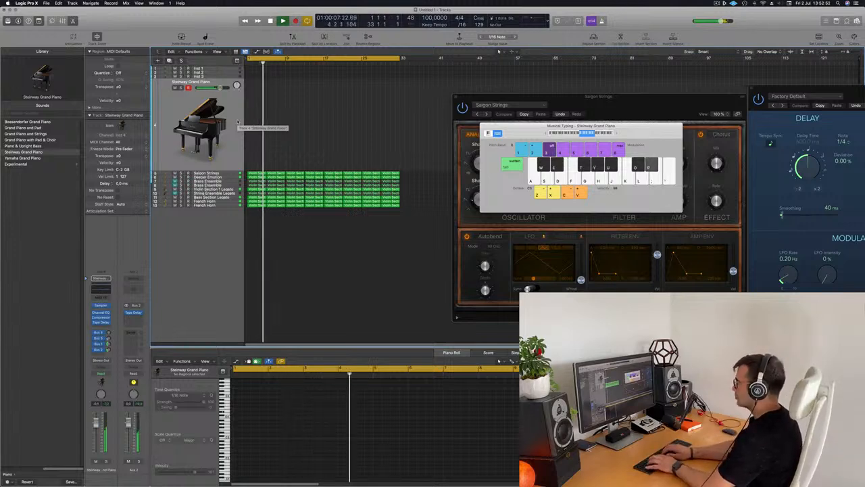
key("r")
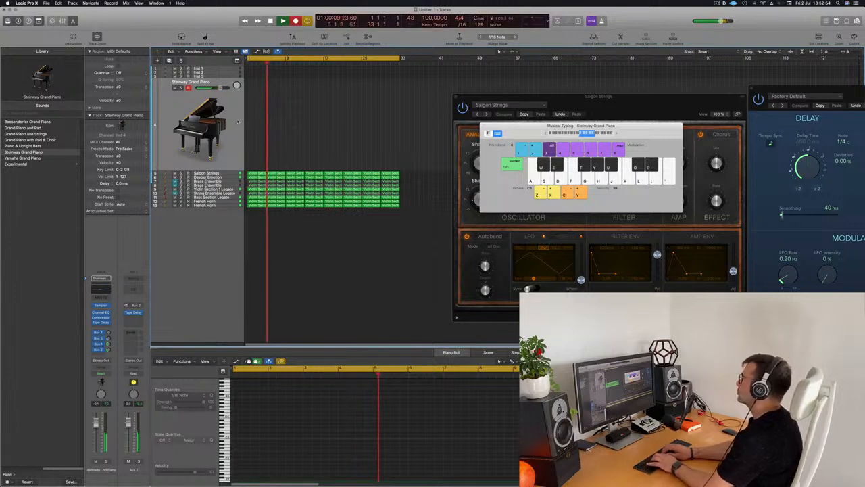
key("p")
key("o")
key("y")
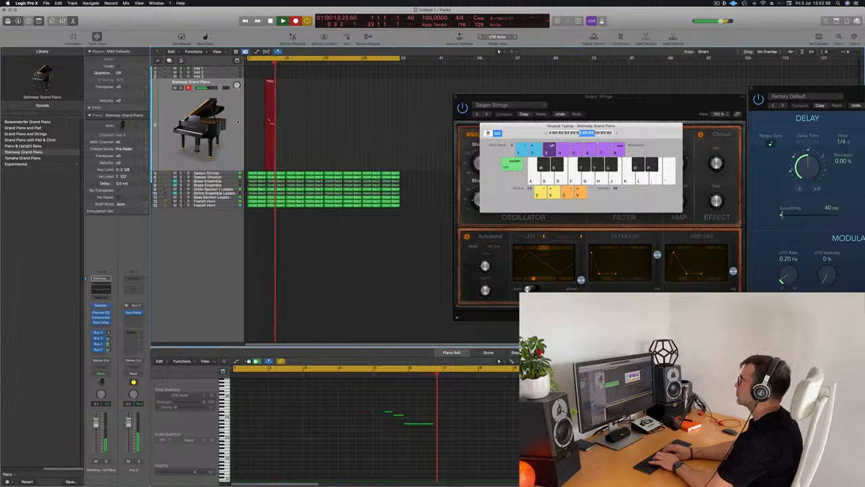
key("p")
key("p")
key("p")
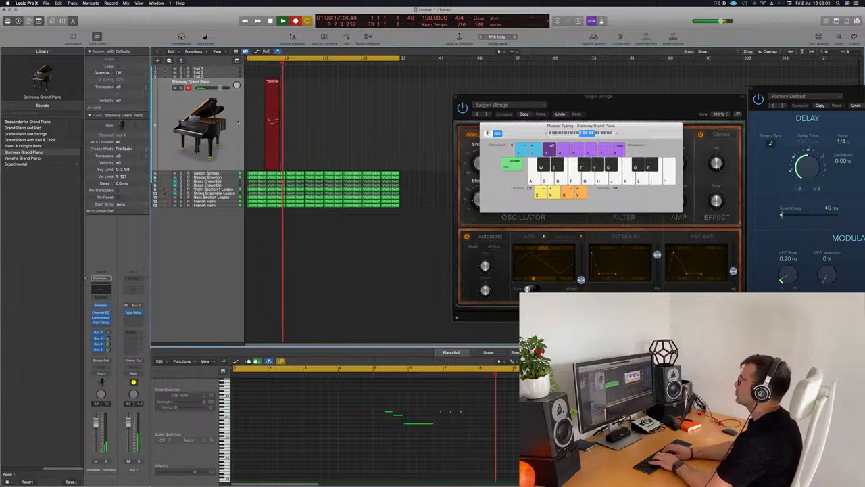
key("p")
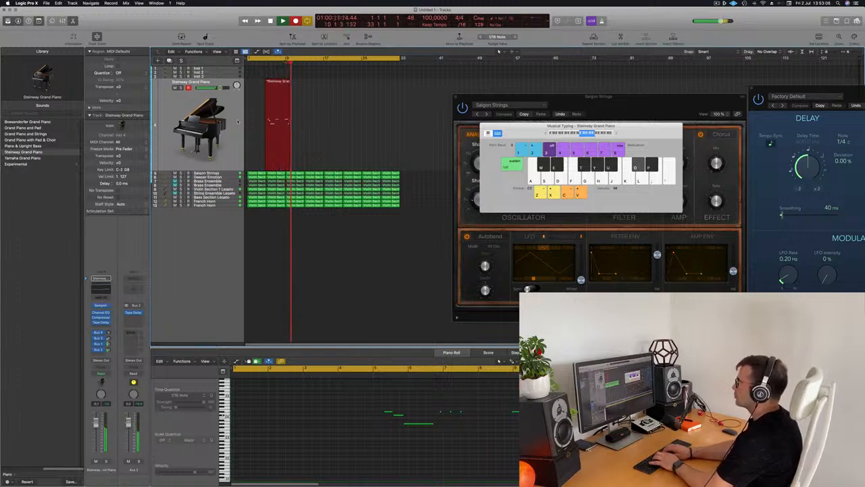
key("t")
key("u")
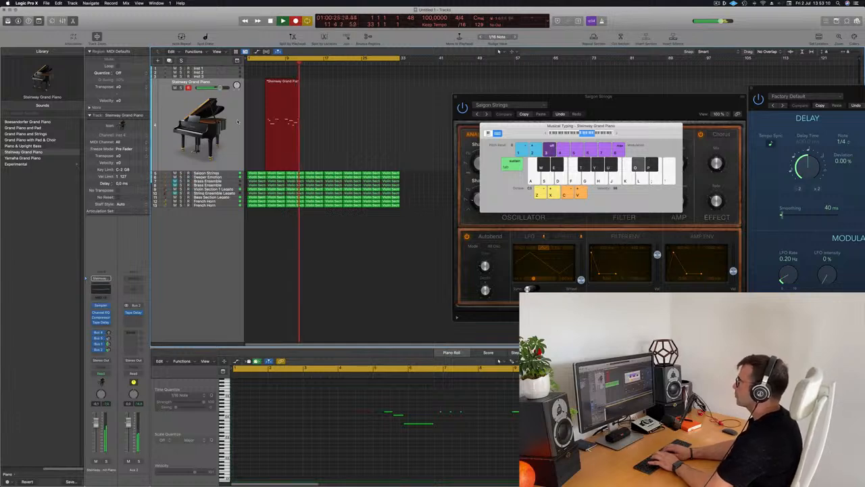
key("space")
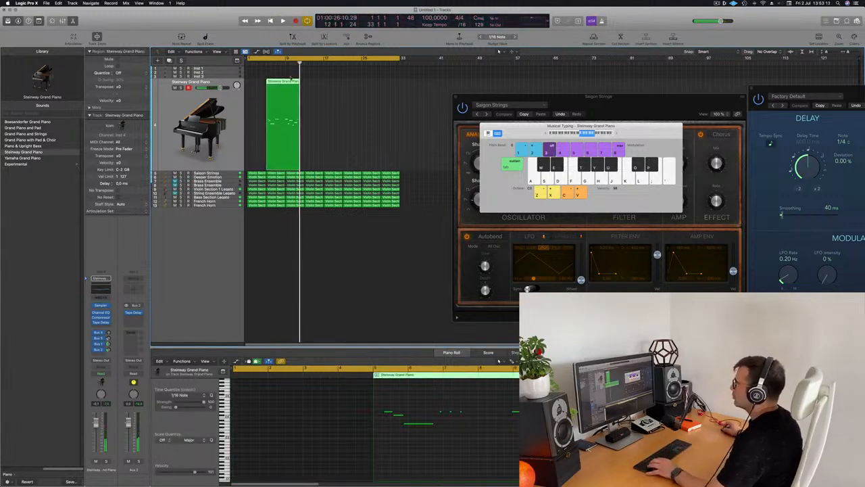
- Split the recorded piano region at bar 9, dividing overlapping notes, and keep only the second part, moved to bar 1
double_click(284, 82, "super")
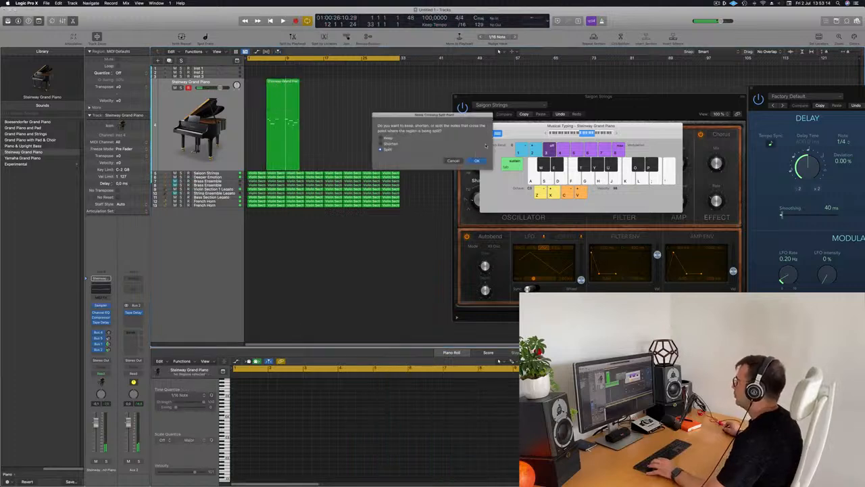
left_click(477, 161)
left_click(273, 103)
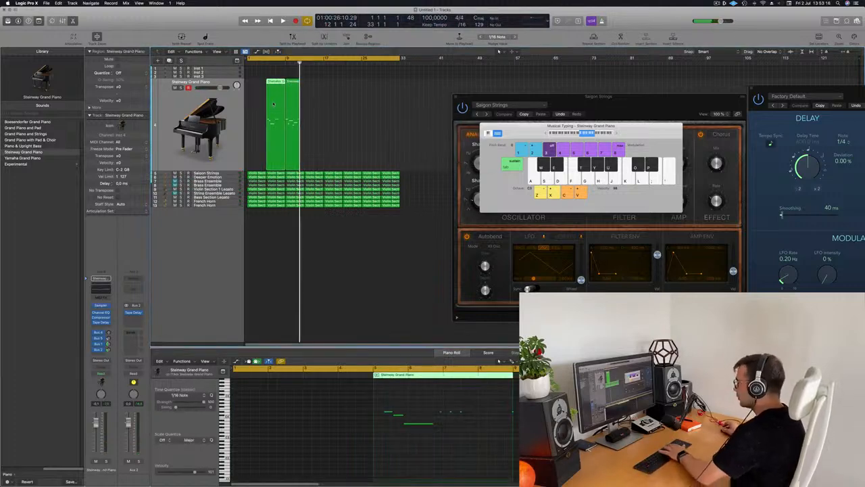
key("Delete")
left_click_drag(293, 101, 254, 100)
- Play the moved piano region from bar 1 with the arrangement while viewing its notes in the Piano Roll
scroll(308, 121, "right", 3)
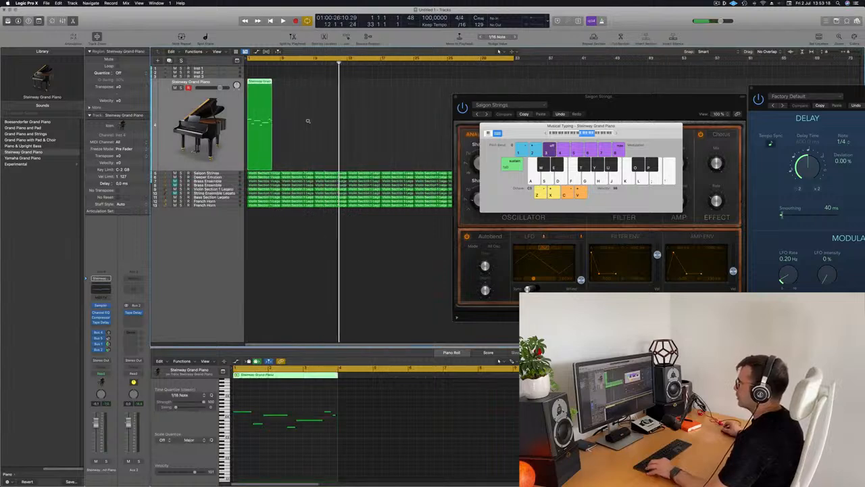
scroll(309, 121, "up", 5)
scroll(311, 126, "left", 2)
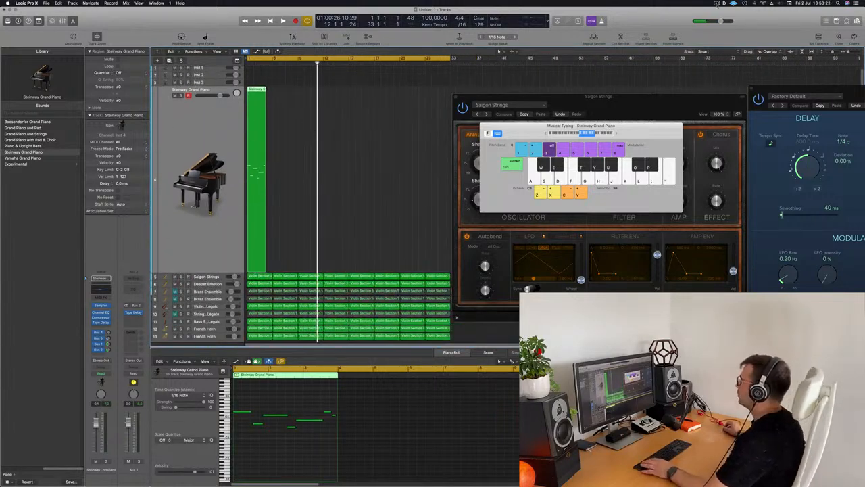
left_click(717, 3)
left_click(411, 127)
key("space")
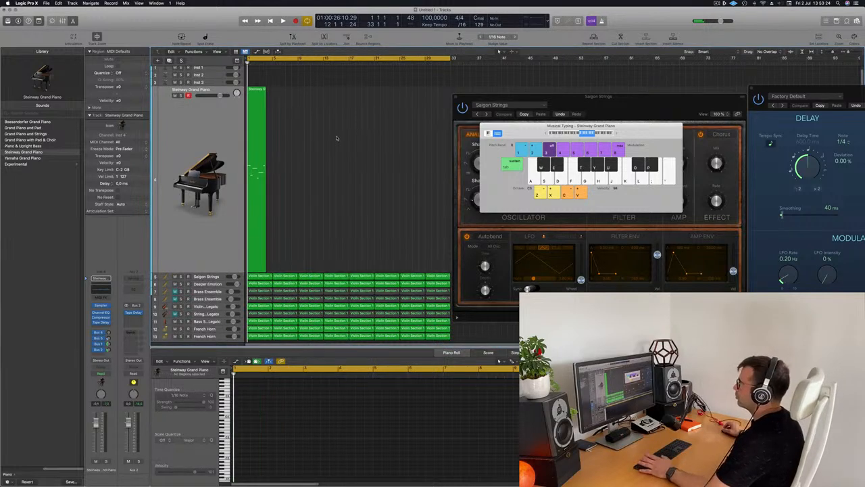
left_click(257, 92)
key("space")
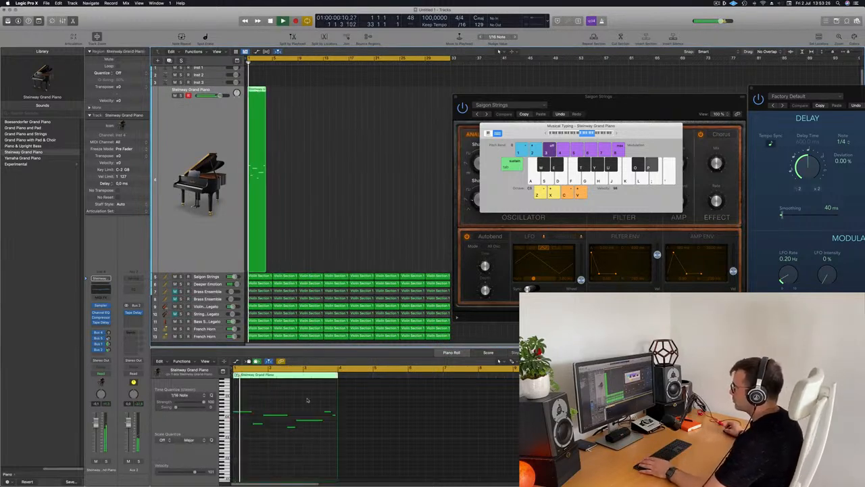
scroll(301, 398, "right", 2)
scroll(294, 468, "right", 2)
key("space")
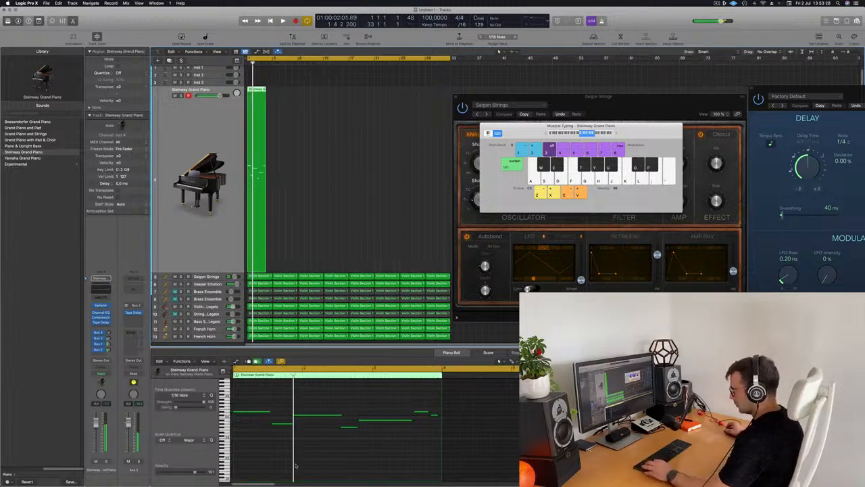
- Close the Musical Typing keyboard and select all notes of the Steinway Grand Piano region in the Piano Roll
key("super+a")
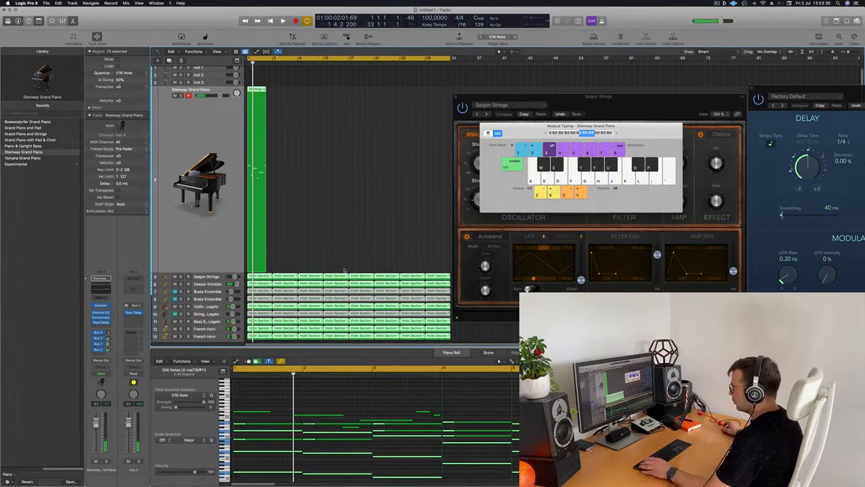
key("super+k")
left_click(310, 219)
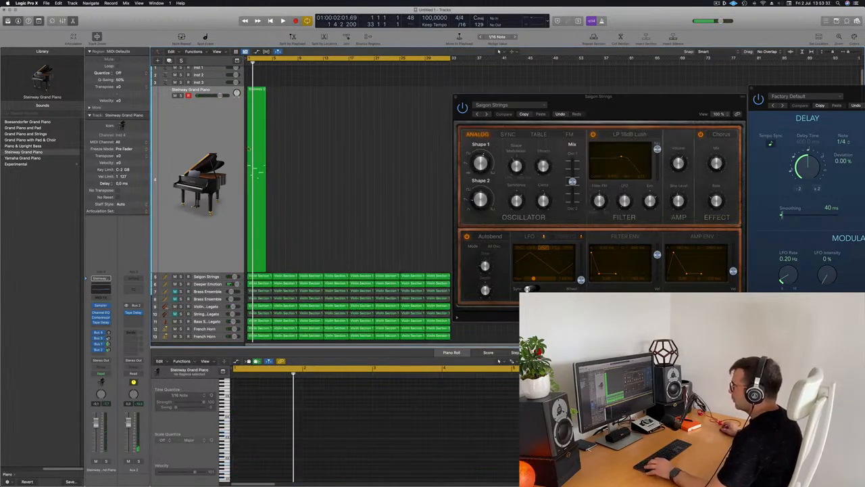
left_click(259, 230)
left_click(270, 466)
key("super+a")
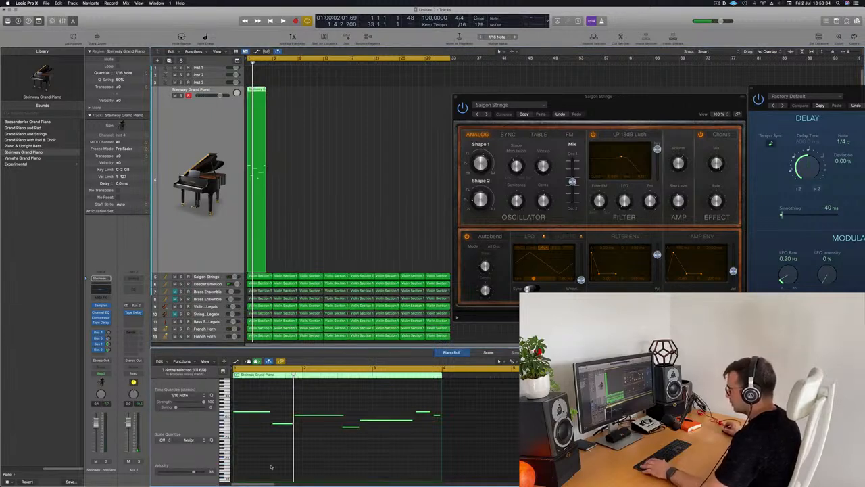
- Play the piano melody from bar 1, move its second note earlier to beat 3 of bar 1 and lengthen it slightly
left_click(269, 455)
key("space")
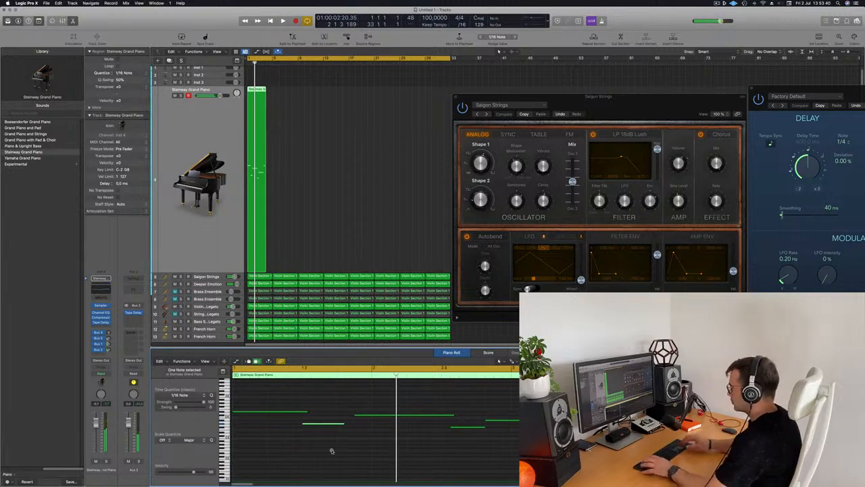
key("Return")
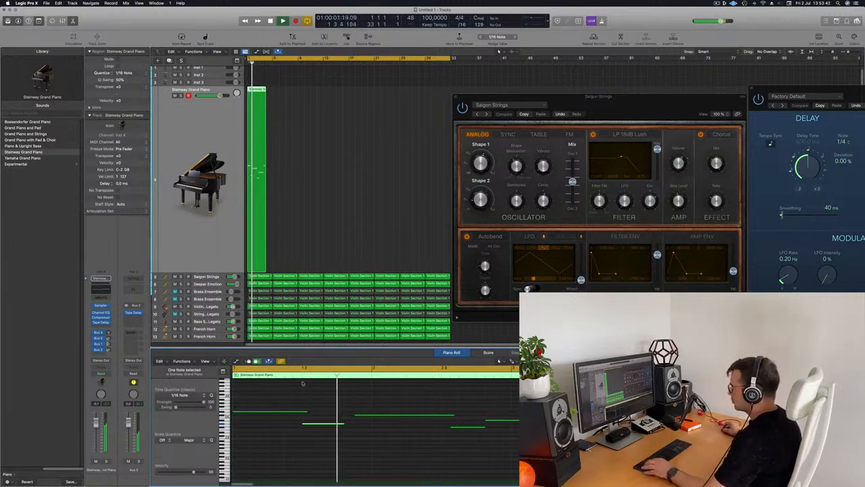
key("Return")
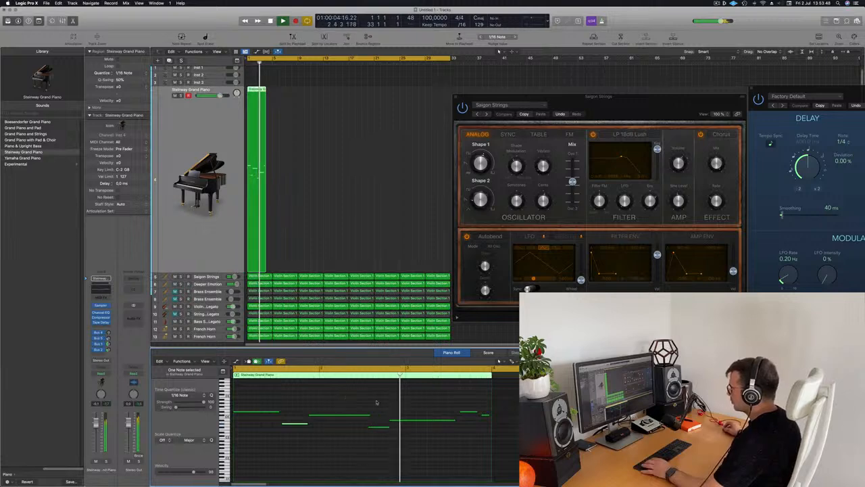
left_click_drag(296, 406, 298, 428)
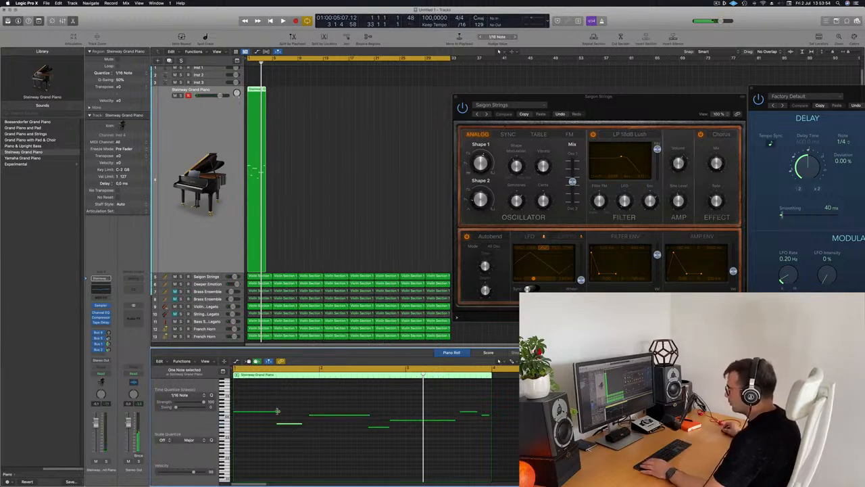
left_click_drag(277, 411, 309, 424)
key("space")
scroll(278, 422, "left", 2)
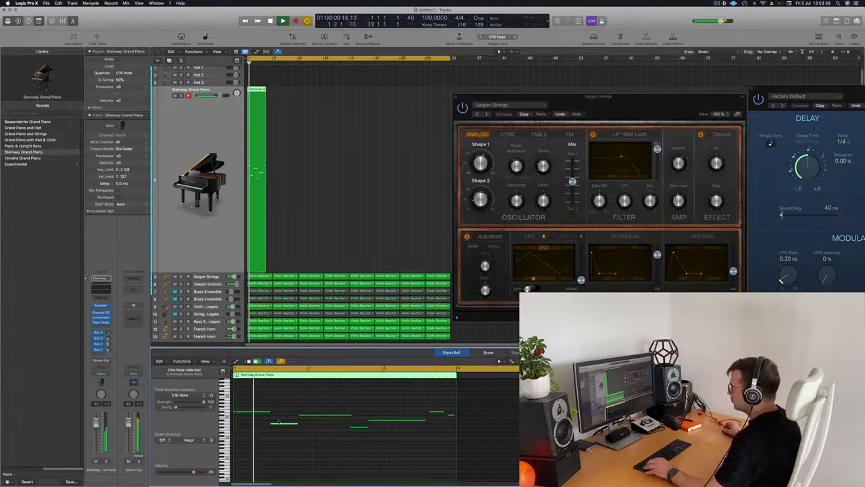
scroll(262, 406, "left", 1)
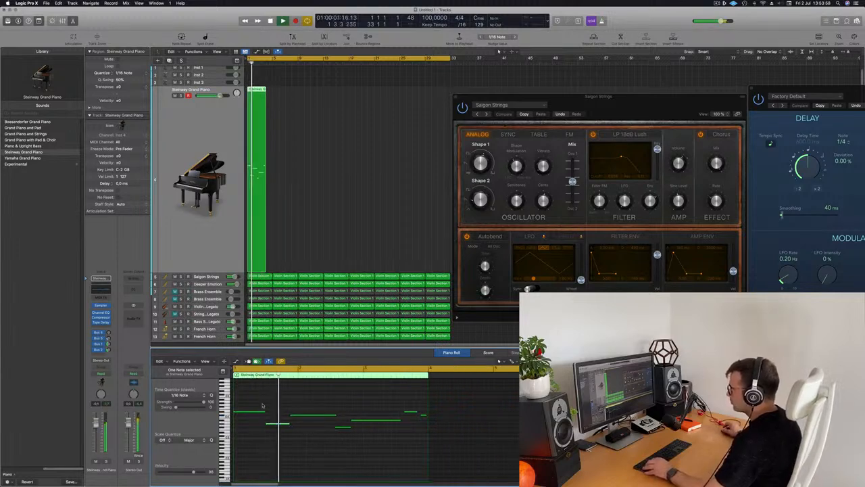
- Move the third piano note later to the start of bar 2 and replay the melody to check its timing
key("space")
key("space")
left_click(308, 415)
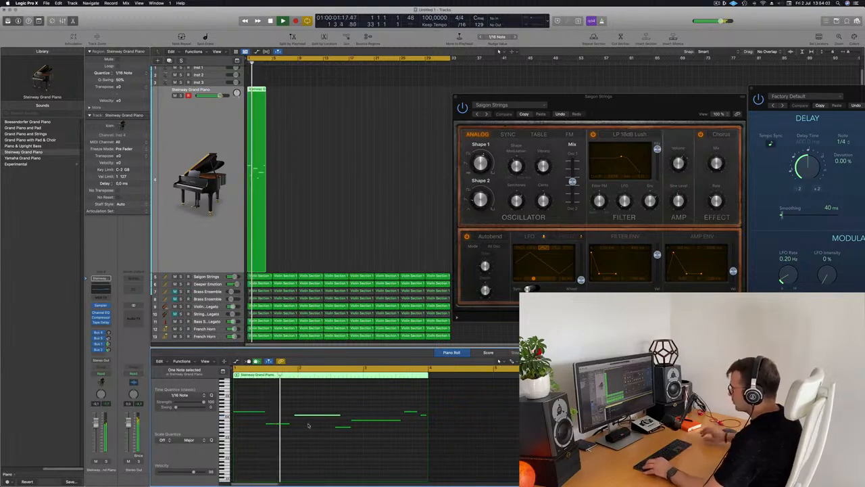
key("alt+Right")
key("space")
key("space")
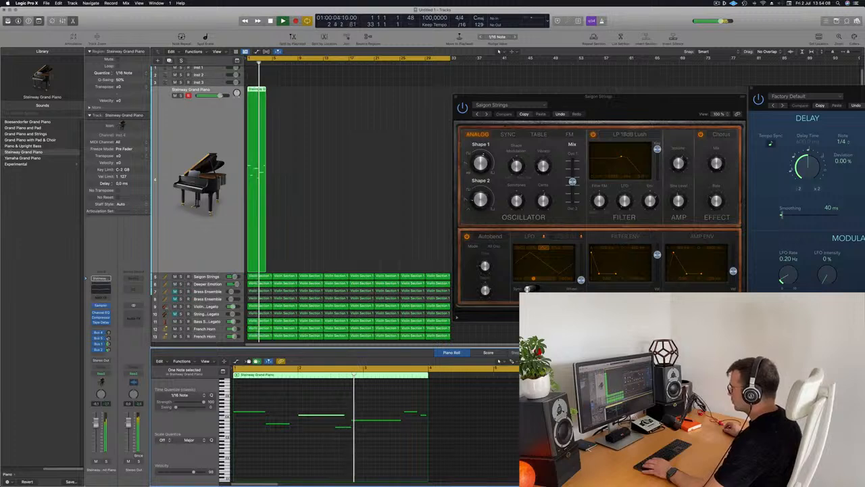
key("space")
key("space")
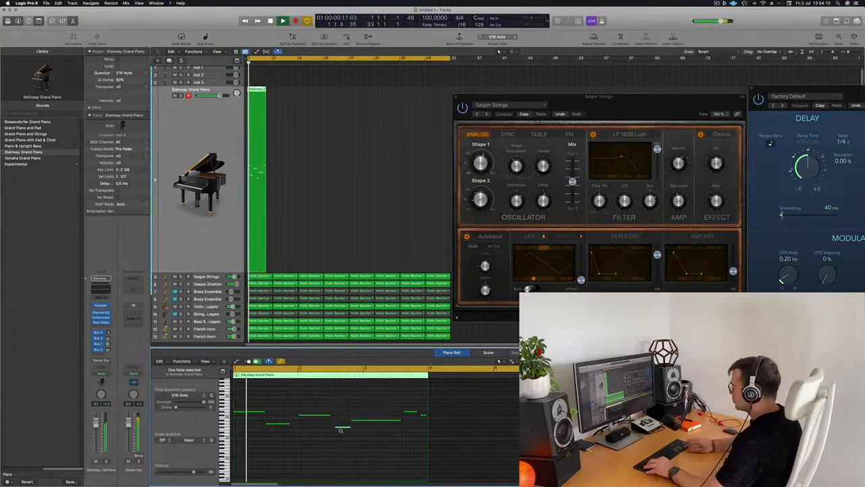
- Move the fourth and fifth piano notes slightly earlier while replaying the melody
key("space")
key("space")
left_click(377, 420)
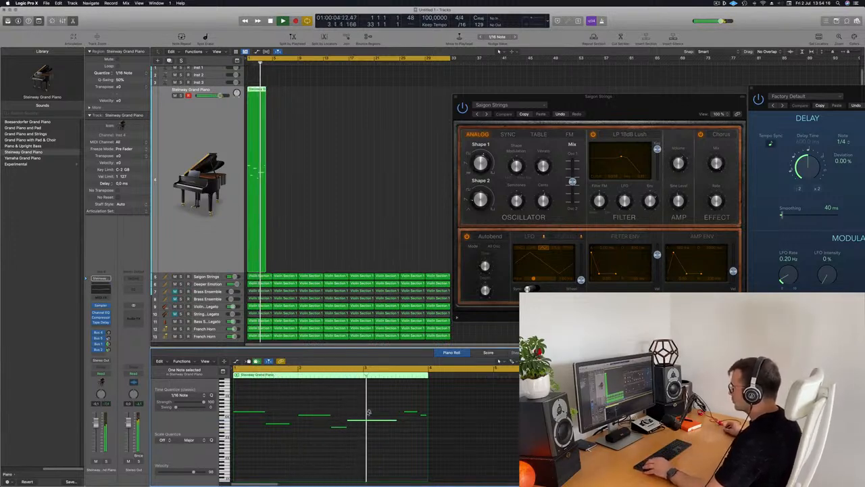
scroll(358, 412, "left", 2)
scroll(344, 414, "down", 2)
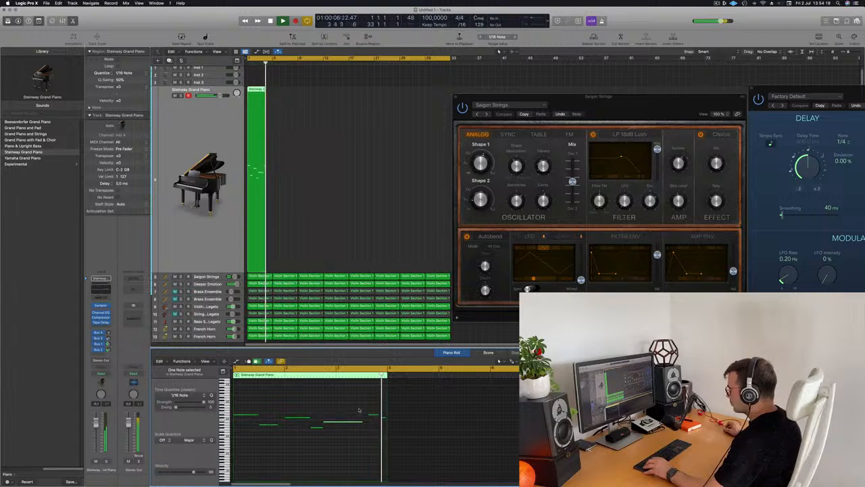
- Move the last two piano notes slightly earlier and replay the melody from the beginning
key("space")
key("space")
left_click(375, 415)
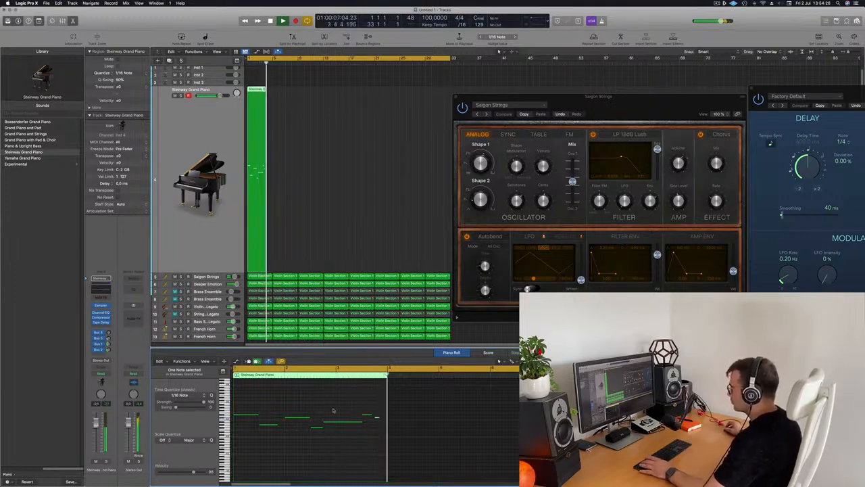
key("space")
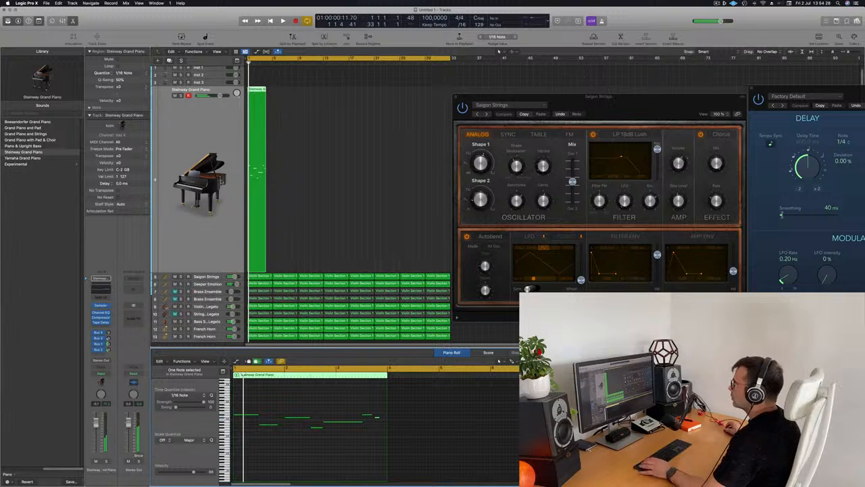
key("space")
- Deselect the piano region, show the Mixer and unmute both Brass Ensemble channels and the String Ensemble Legato channel
scroll(363, 192, "down", 5)
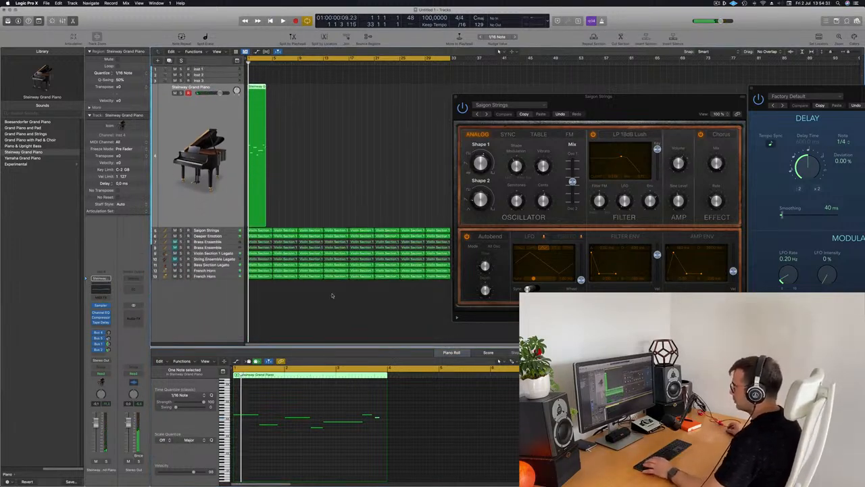
left_click(331, 294)
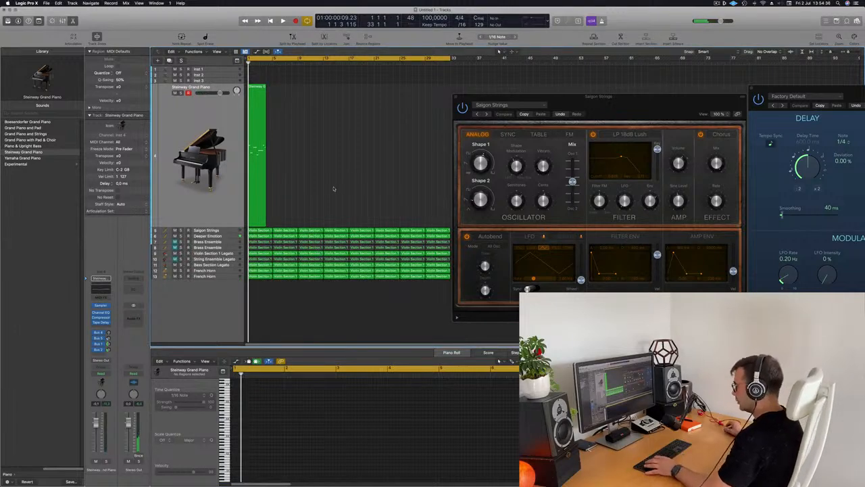
key("x")
key("space")
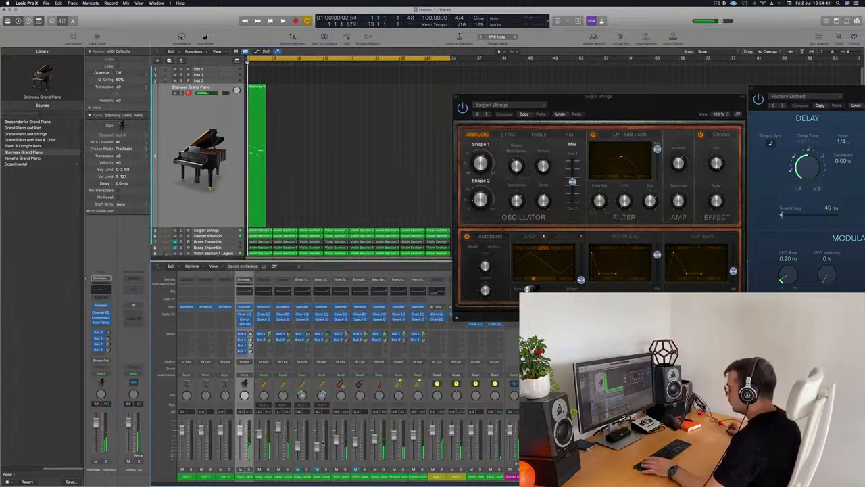
left_click(317, 469)
left_click(298, 469)
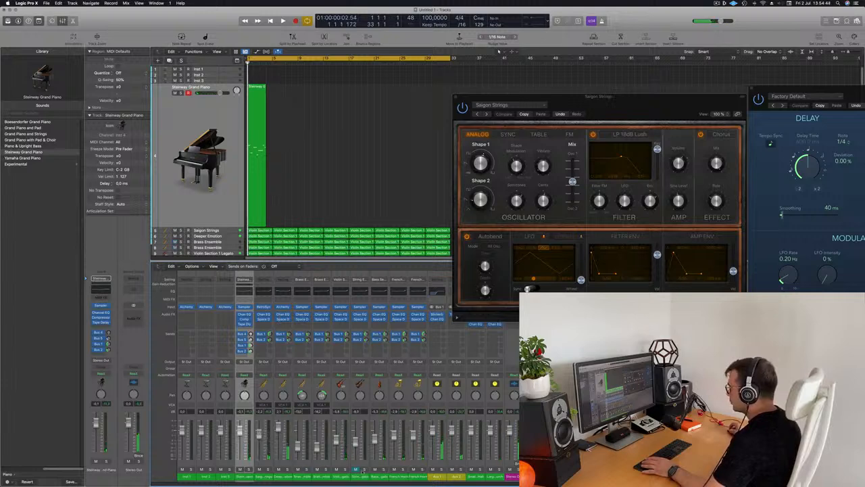
- Select the channels from Steinway Grand Piano through the last French Horn and pull all their faders fully down
left_click(409, 476)
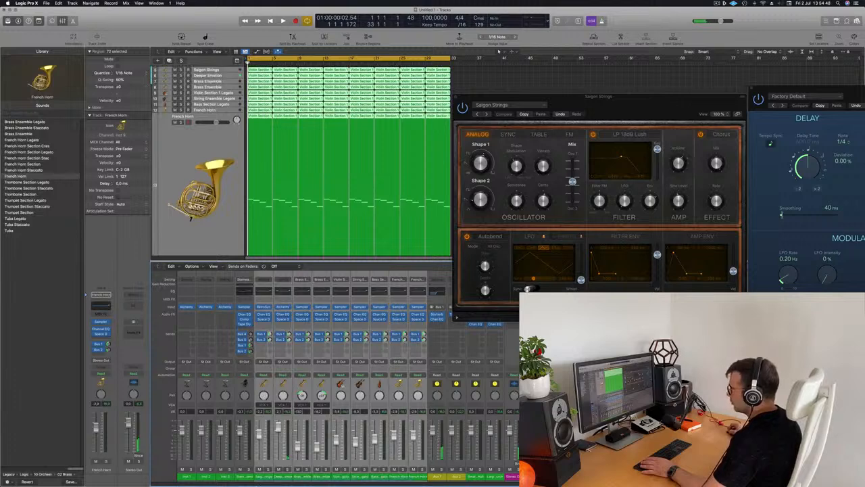
left_click(250, 477, "shift")
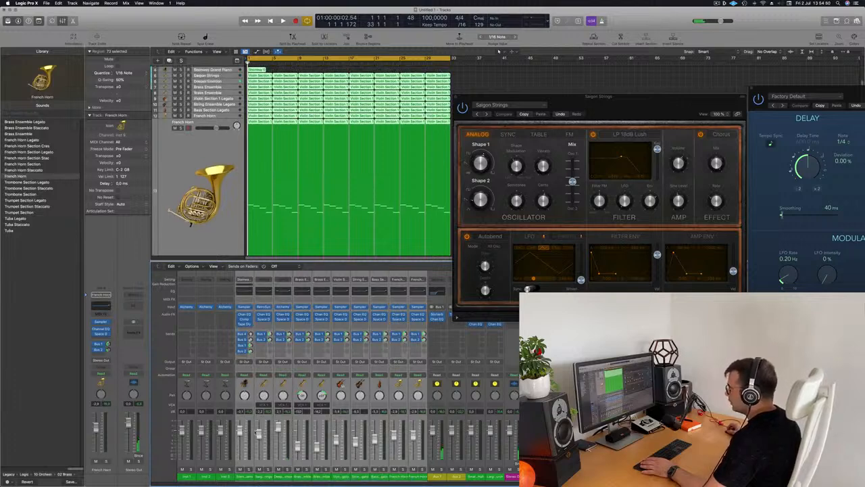
left_click_drag(258, 437, 258, 466)
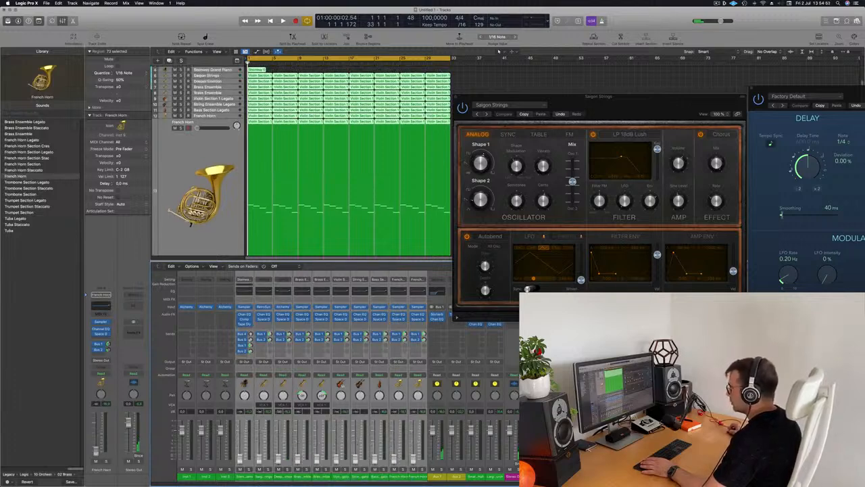
left_click(164, 432)
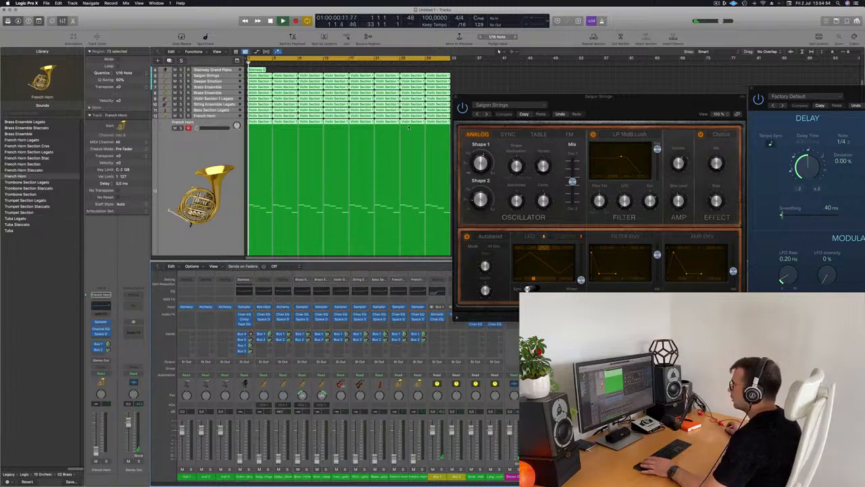
- Select the Saigon Strings track on its own and restart playback from bar 1
scroll(216, 104, "down", 1)
left_click(228, 100)
scroll(230, 99, "up", 3)
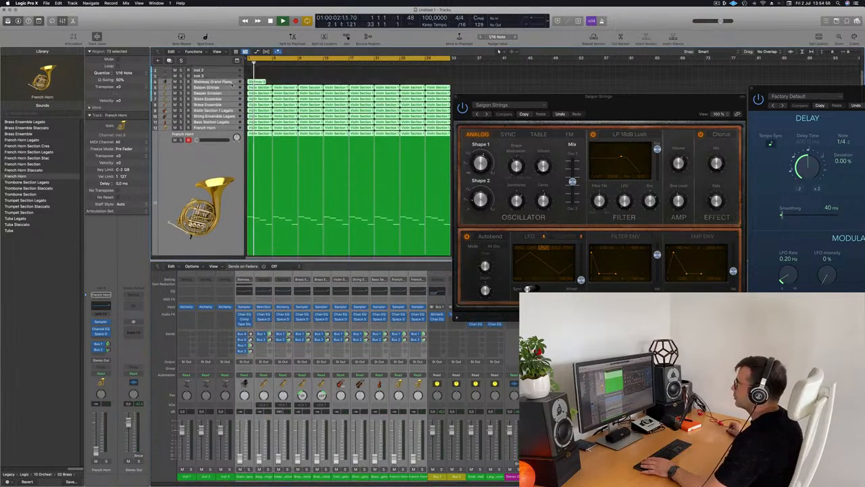
left_click(228, 93)
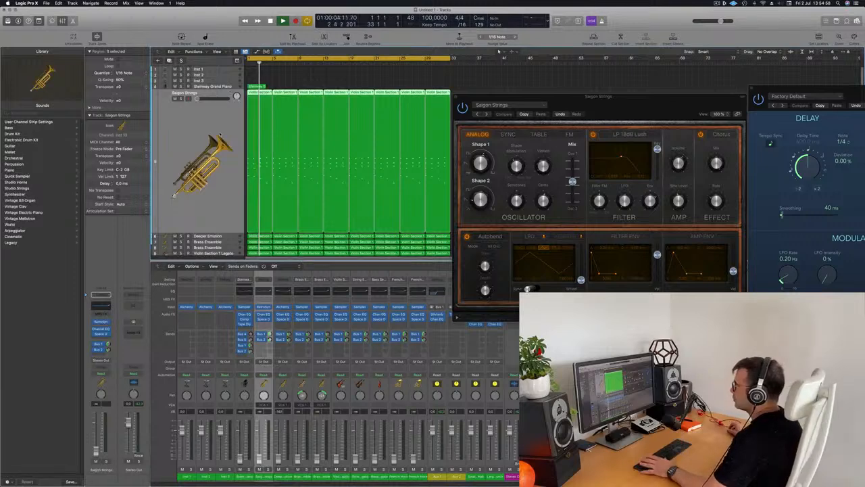
key("space")
key("space")
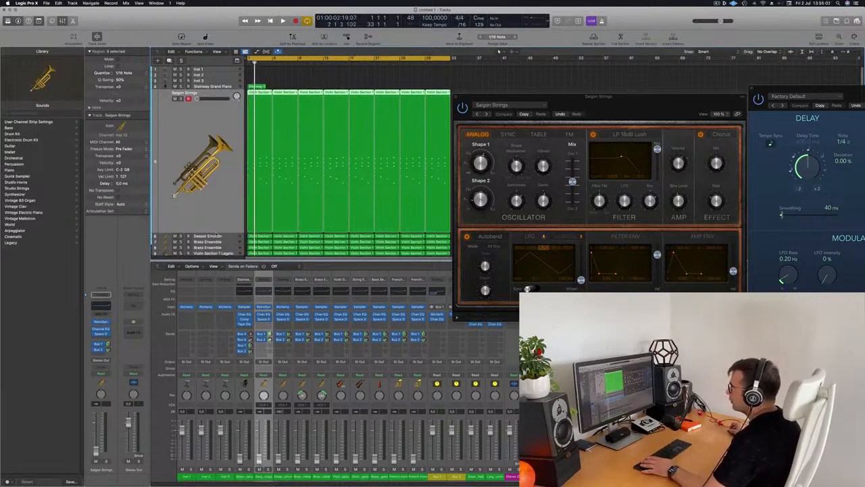
- Raise the volume of the Deeper Emotion track during playback and open its Alchemy instrument window, moved clear of the tracks
left_click(218, 236)
key("space")
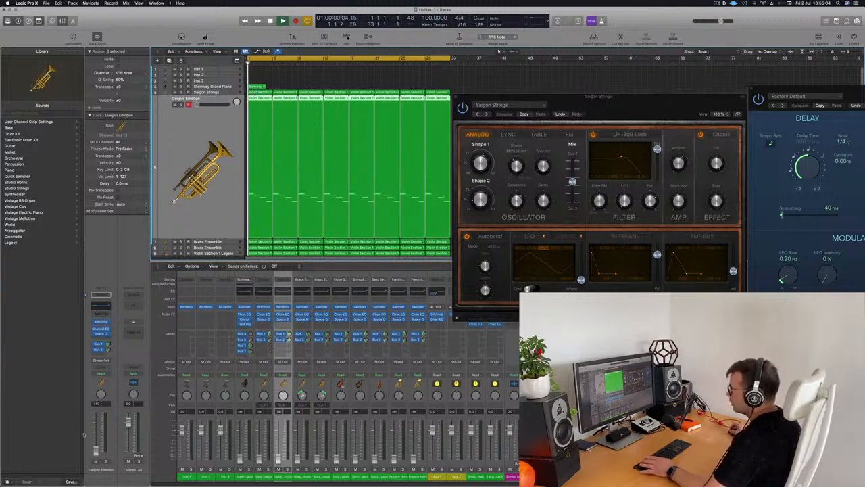
key("space")
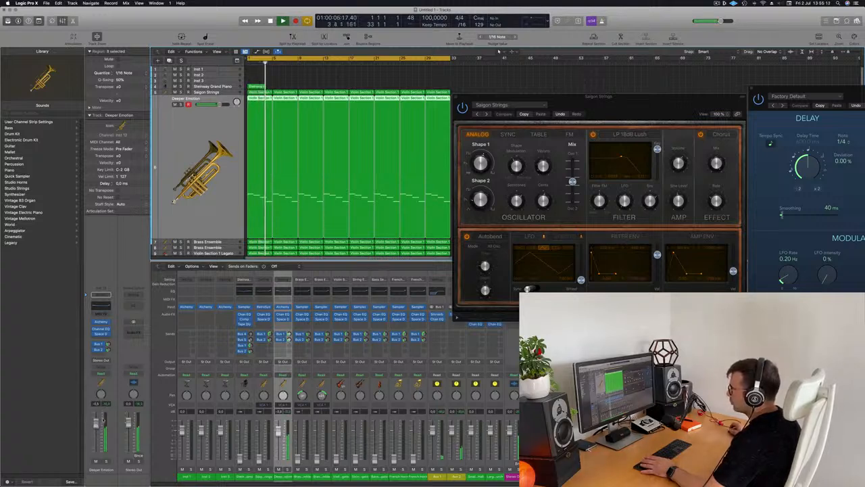
left_click(102, 323)
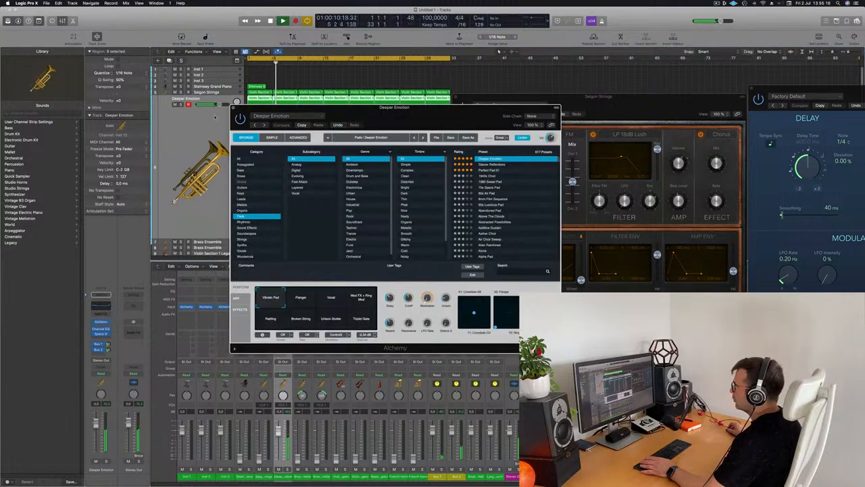
left_click_drag(278, 115, 640, 171)
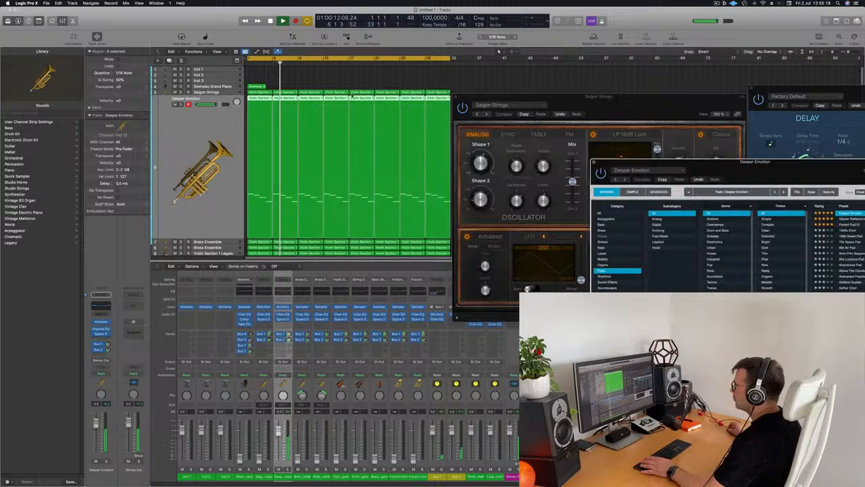
- Try all Deeper Emotion notes an octave higher in the Piano Roll, play from bar 1, and transpose them back down
double_click(332, 100)
key("super+a")
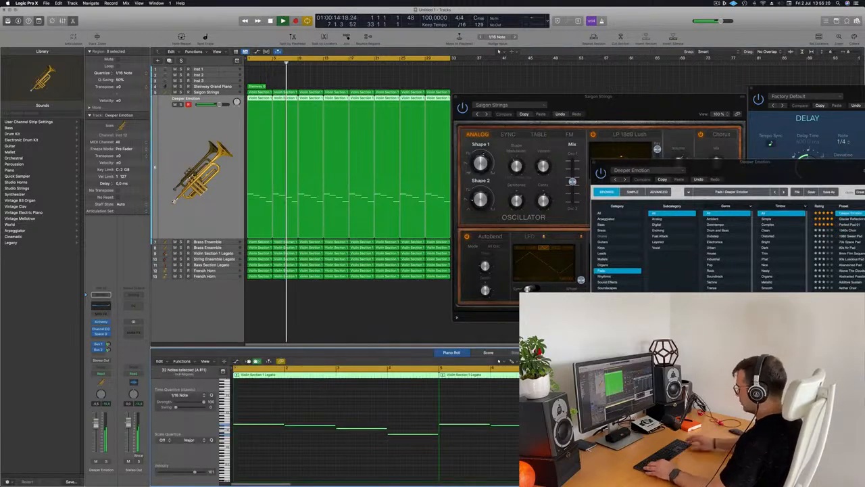
key("alt+shift+Up")
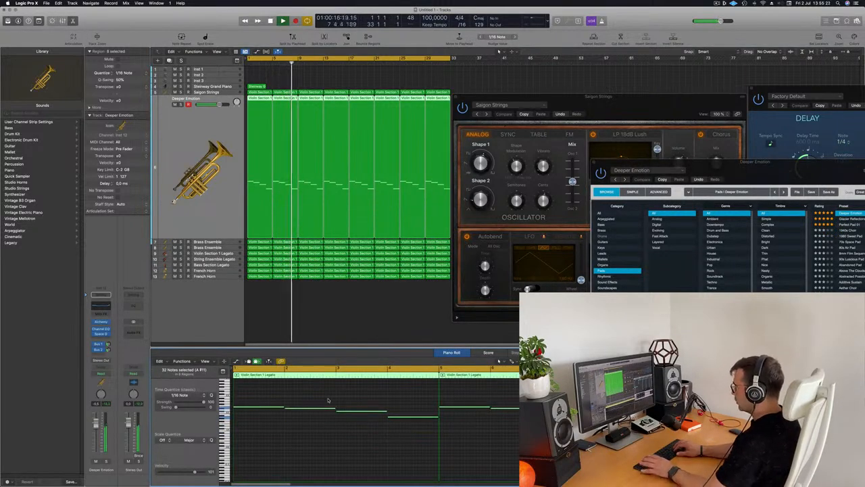
key("Return")
key("alt+shift+Down")
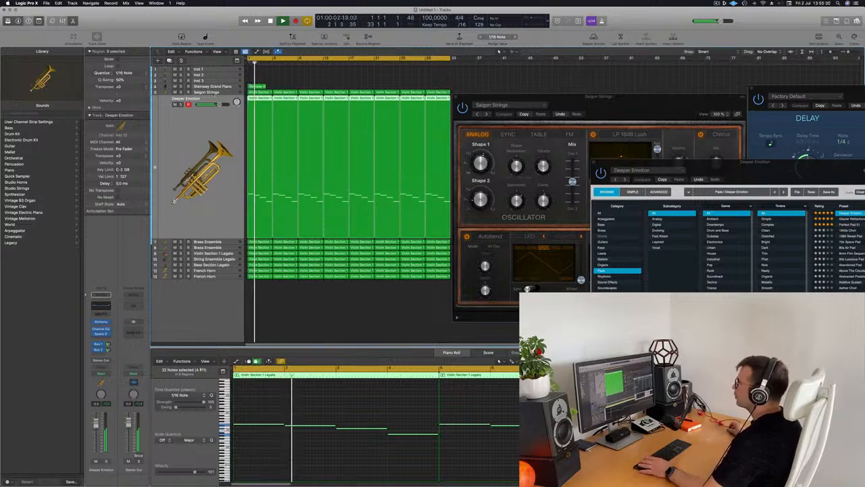
- Select the Saigon Strings track, play from bar 1 and raise its volume to blend with Deeper Emotion
key("Up")
key("Return")
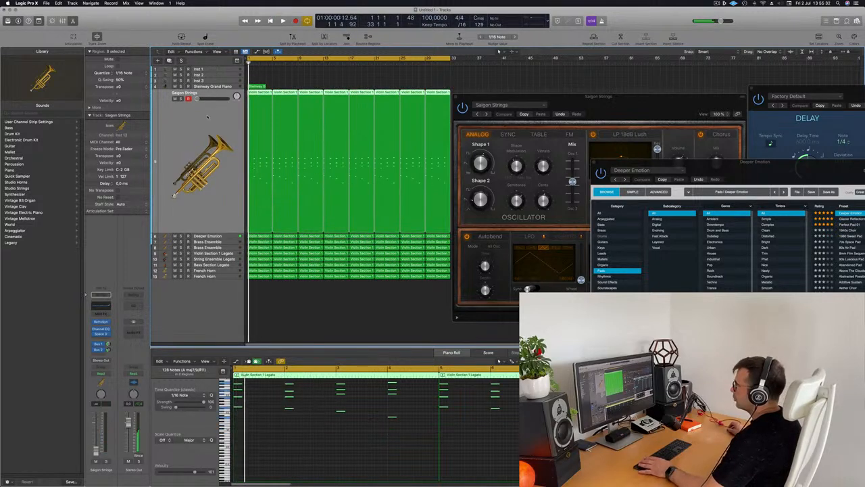
key("Return")
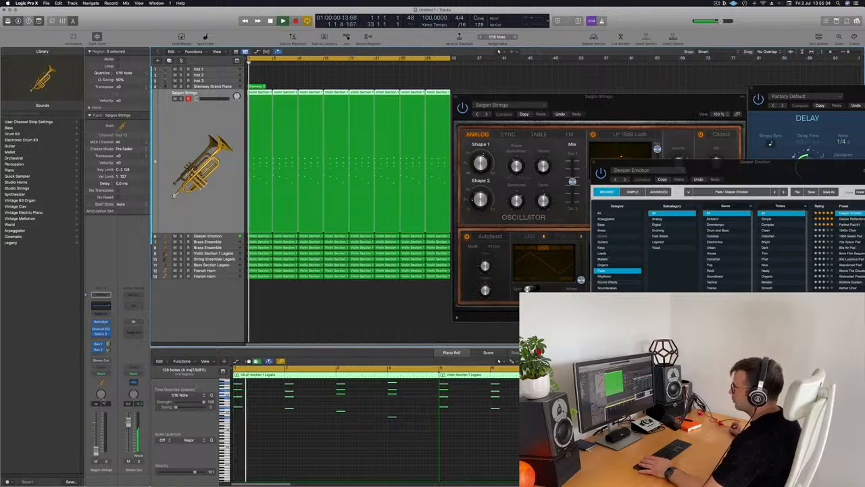
key("space")
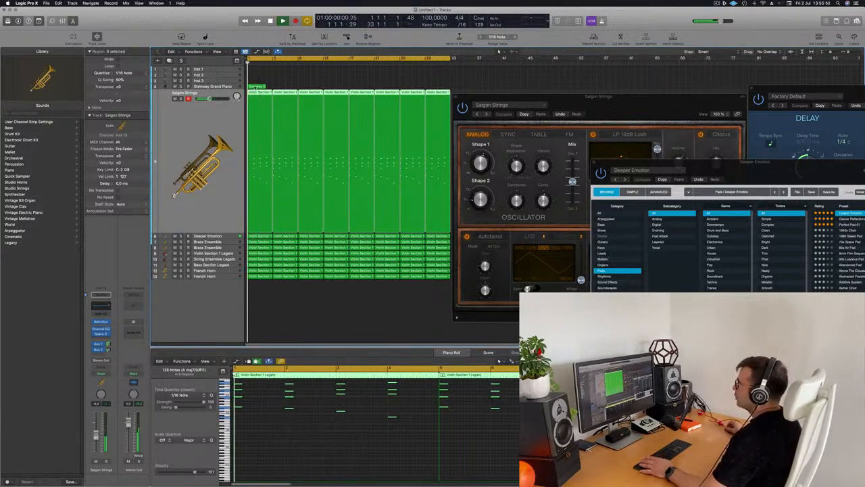
- Select the Bass Section Legato track, play from bar 1 and raise its volume to blend with the strings
left_click(255, 87)
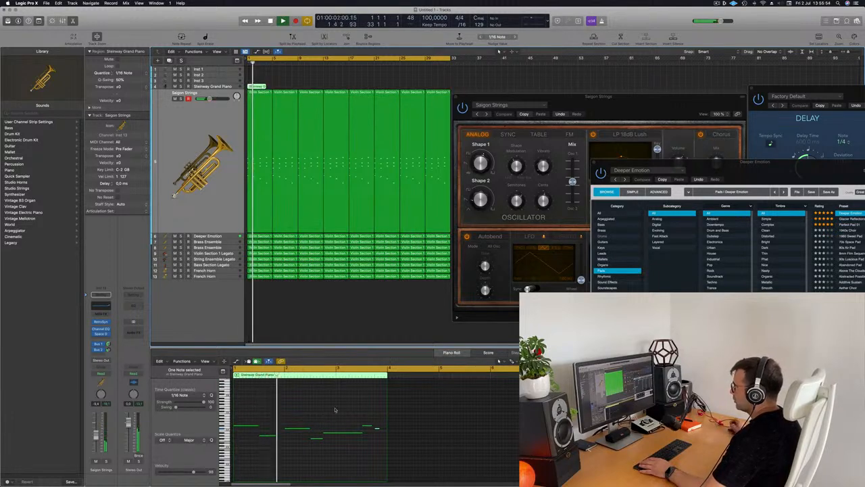
left_click(225, 264)
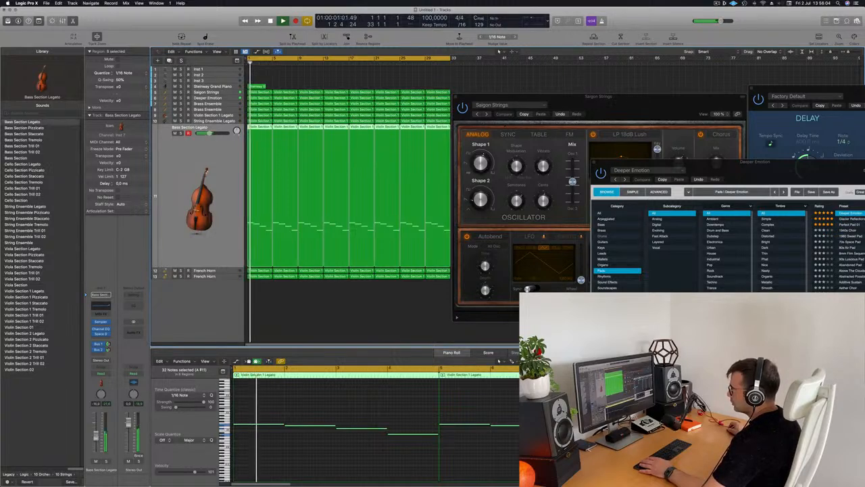
key("Return")
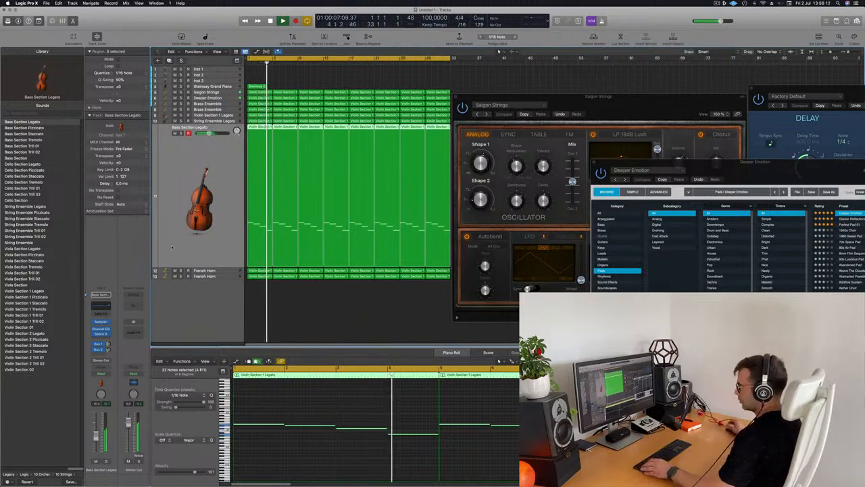
- Name all regions in the arrangement after their tracks and reselect the Bass Section Legato track
key("super+a")
right_click(289, 126)
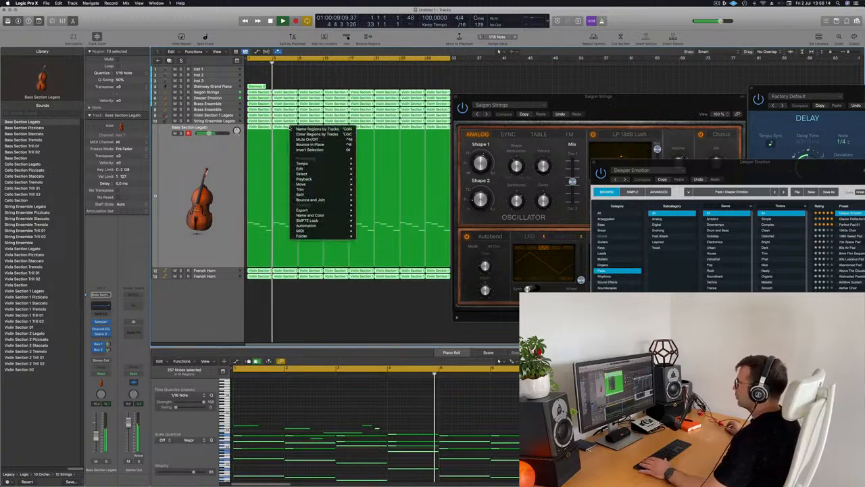
left_click(245, 141)
left_click(214, 260)
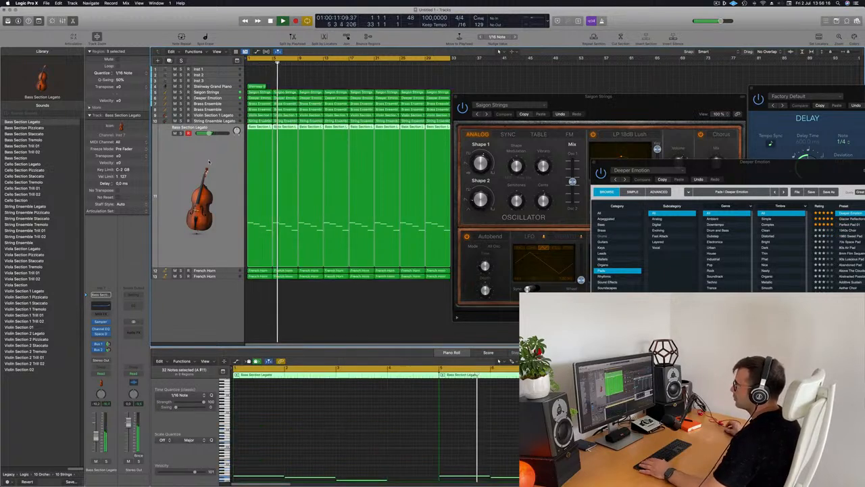
- Play from bar 1 and raise the volume of both French Horn tracks, starting with track 13
key("Return")
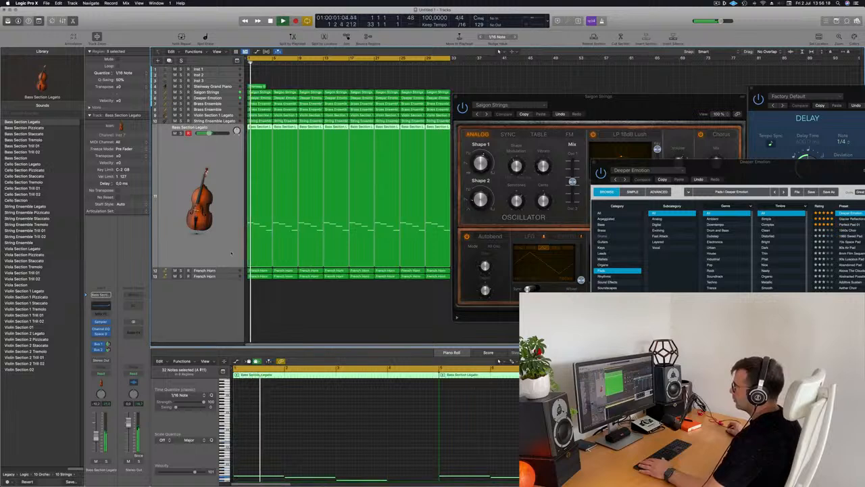
key("Down")
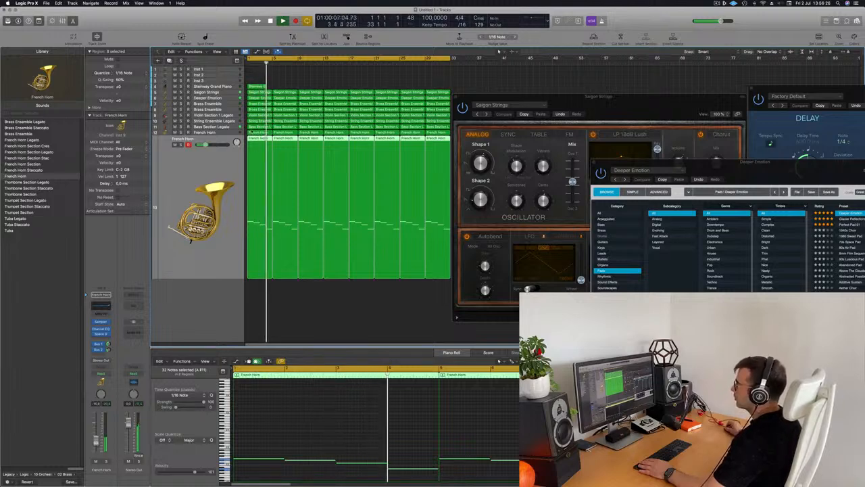
key("Up")
key("Return")
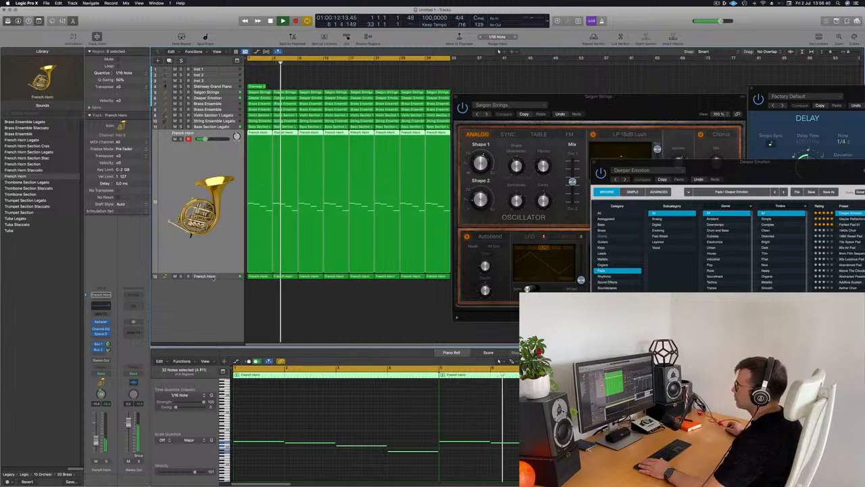
- Select the String Ensemble Legato track, enable a 206 Hz, 24 dB/Oct low cut in its Channel EQ and raise the track's volume
left_click(226, 126)
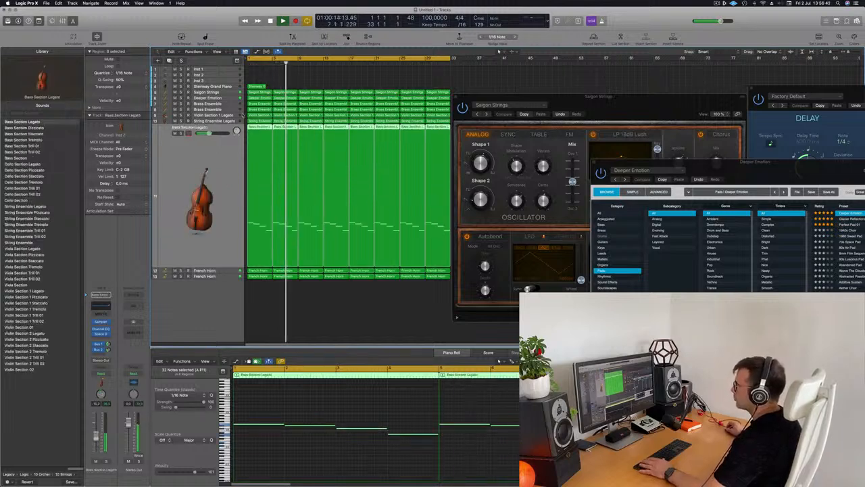
left_click(216, 120)
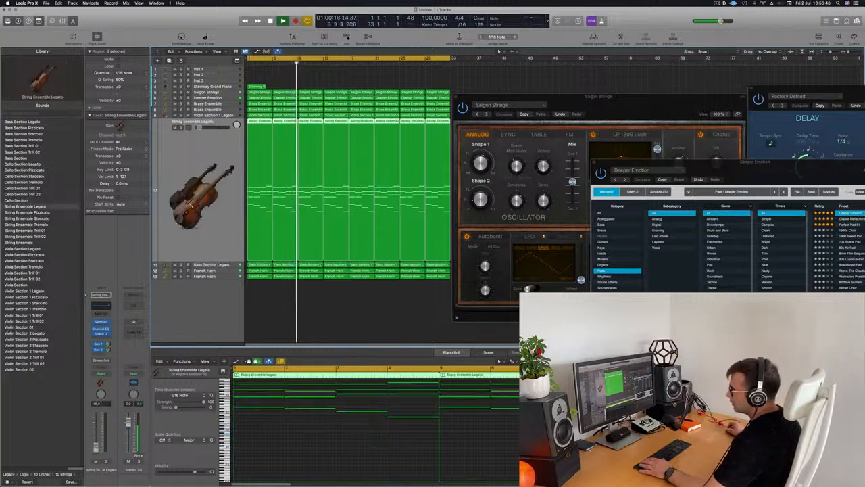
left_click(92, 304)
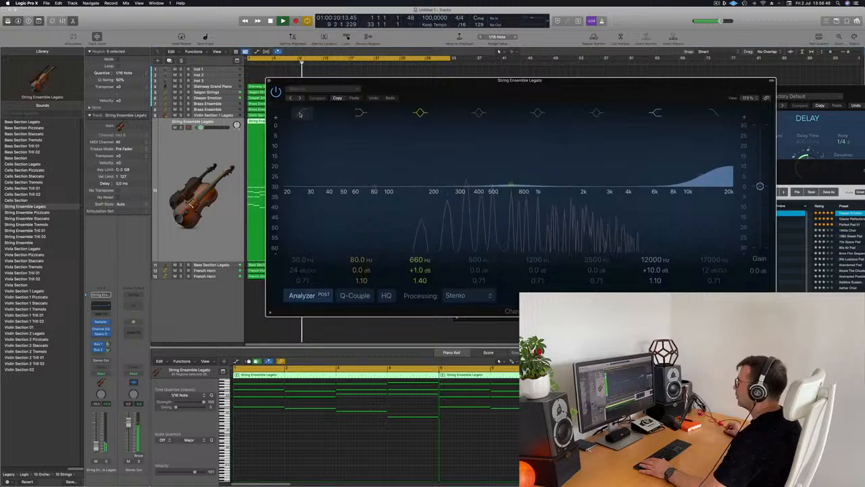
left_click(300, 114)
left_click_drag(329, 184, 443, 165)
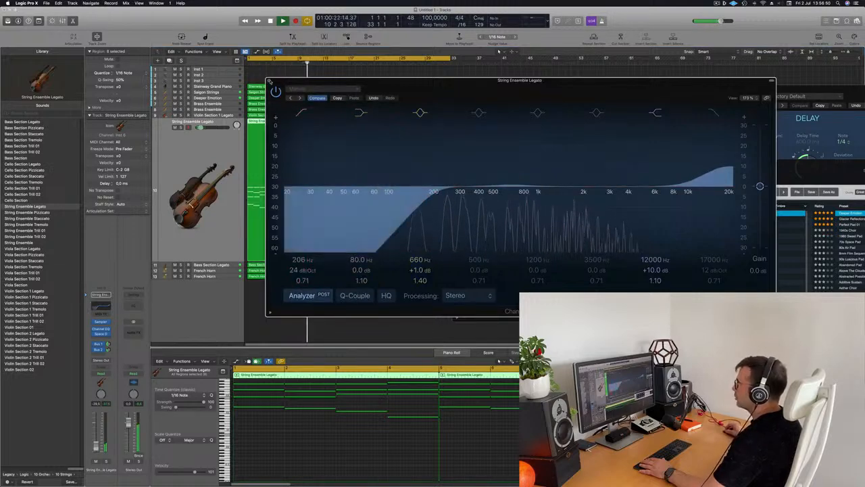
left_click(270, 81)
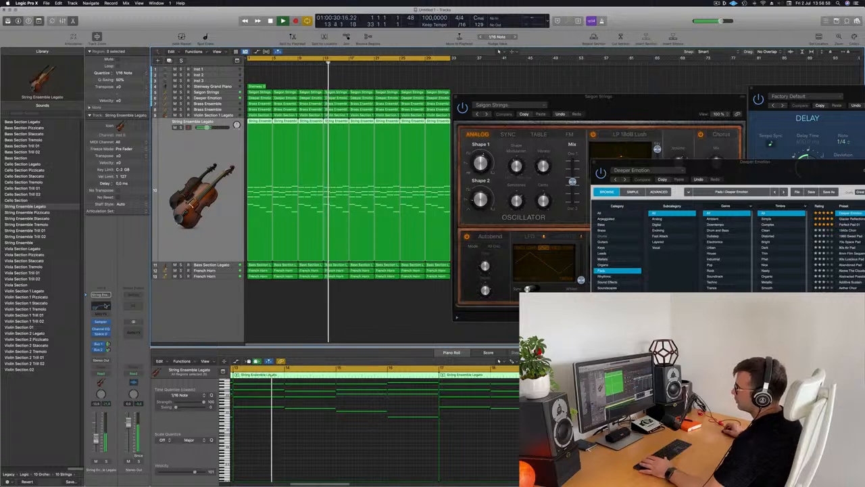
- Check the String Ensemble Legato track's Channel EQ curve against the analyzer during playback and close the EQ window
left_click(105, 306)
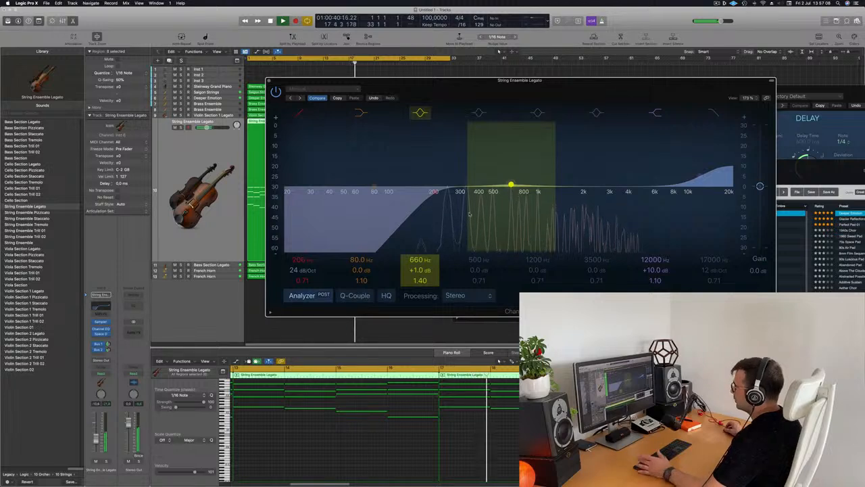
left_click(235, 140)
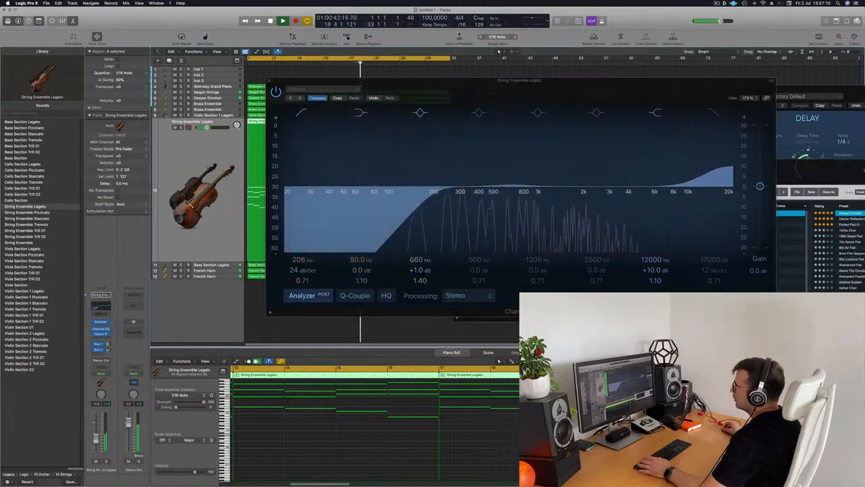
left_click(269, 81)
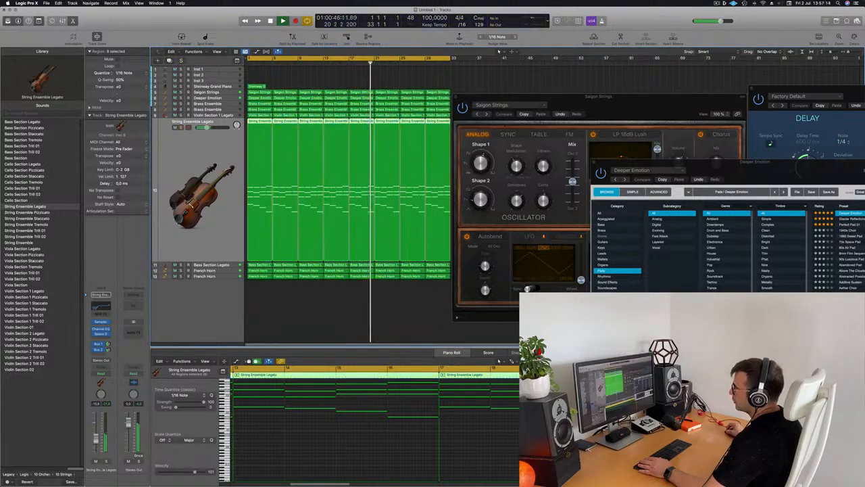
- Select the Violin Section 1 Legato track, play from bar 1, solo it briefly and raise its volume
left_click(226, 115)
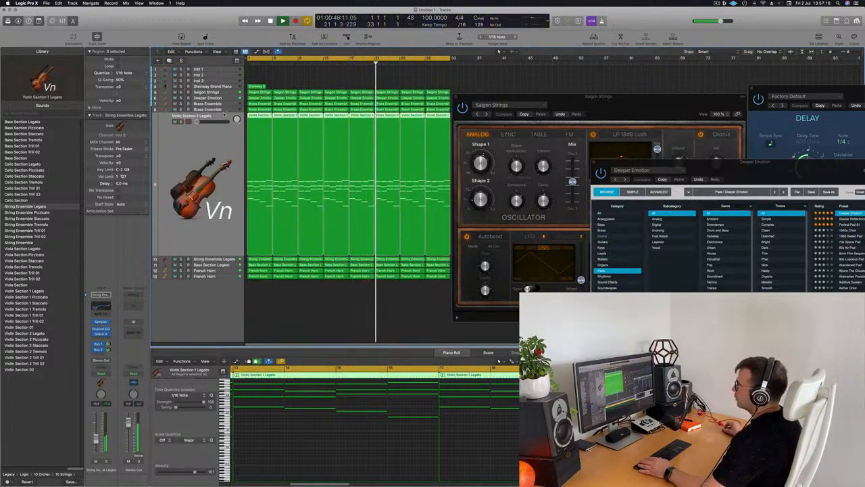
key("Return")
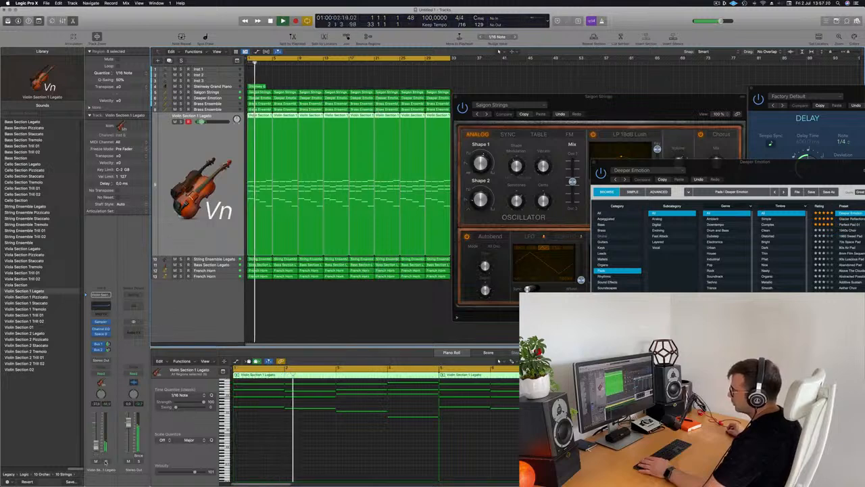
key("s")
key("s")
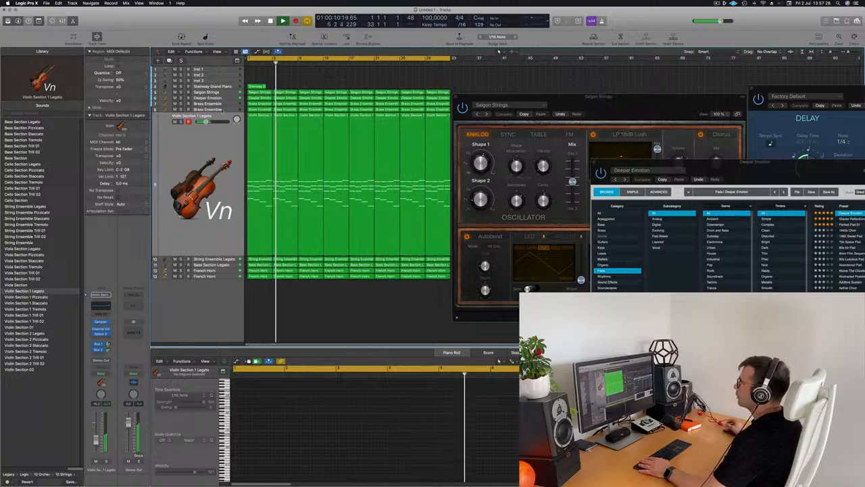
- Raise the volume of both Brass Ensemble tracks during playback and move the Saigon Strings instrument window clear of the tracks
key("Up")
key("Return")
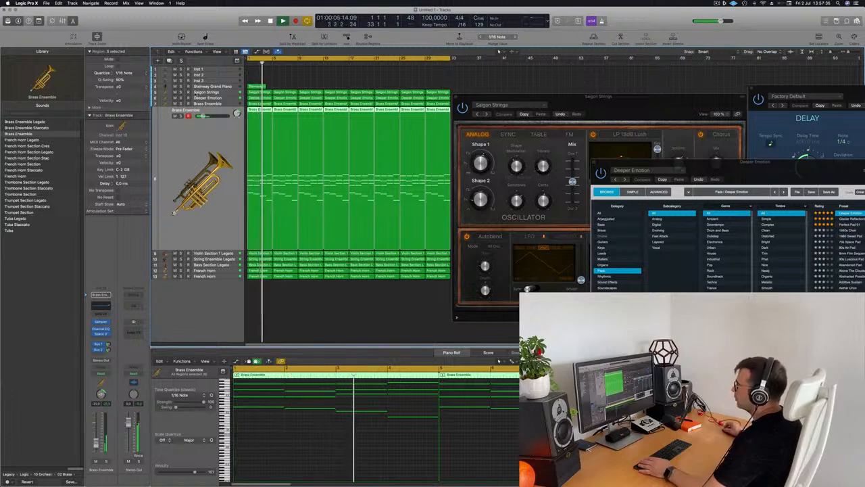
left_click(215, 104)
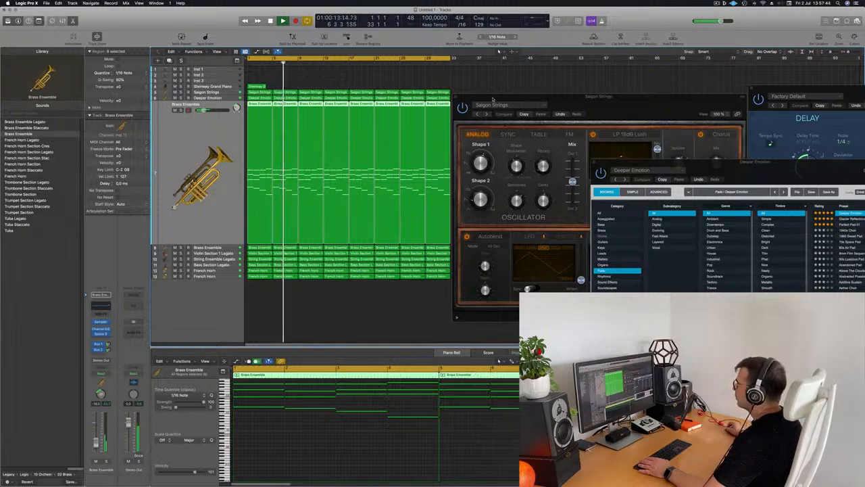
left_click_drag(493, 96, 713, 107)
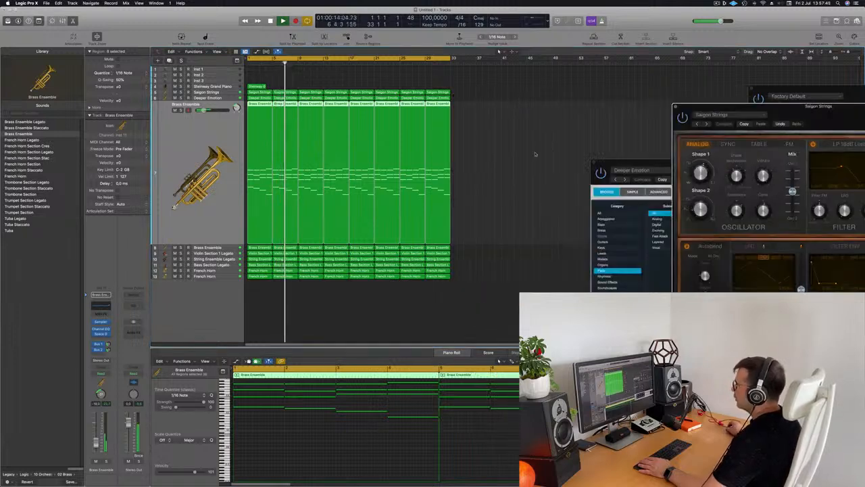
- Select the Steinway Grand Piano track, play from bar 1 and raise its volume to about -4.8 dB and its Bus 1 send level
left_click(218, 87)
key("space")
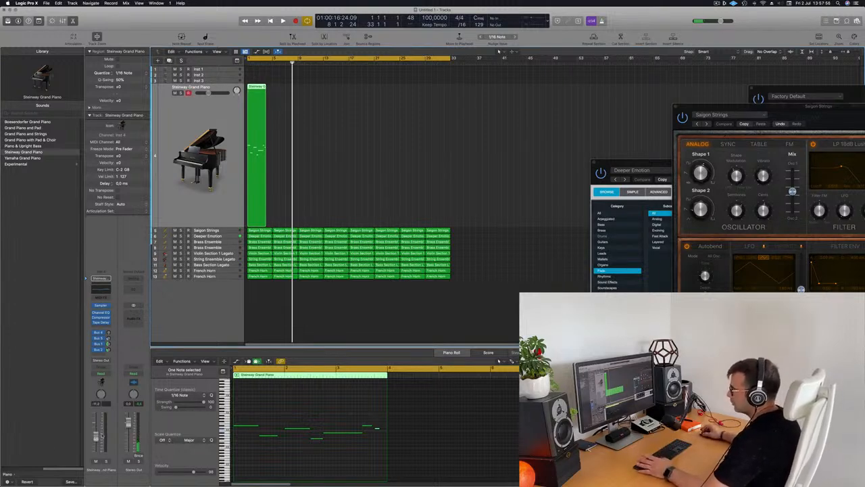
key("Return")
key("space")
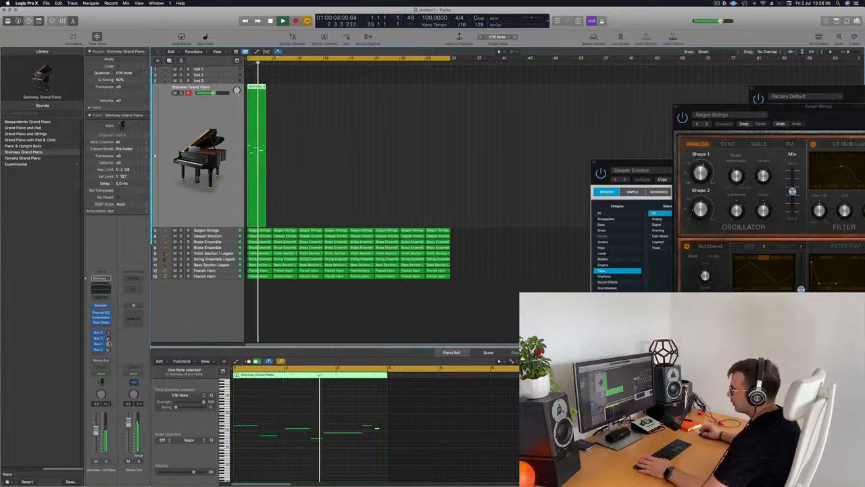
left_click_drag(109, 344, 109, 339)
left_click(312, 406)
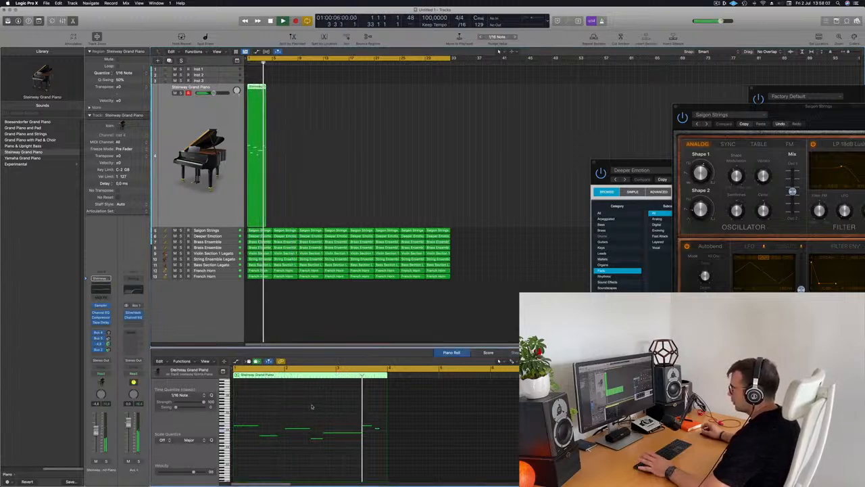
- Delete the piano melody's short low note in mid-bar 2, move the long note earlier into its place, and play from bar 1
key("Return")
left_click(317, 438)
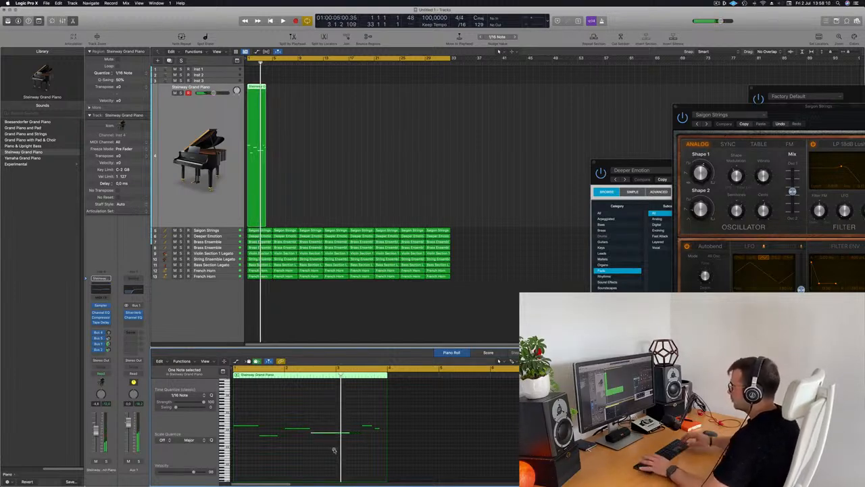
key("space")
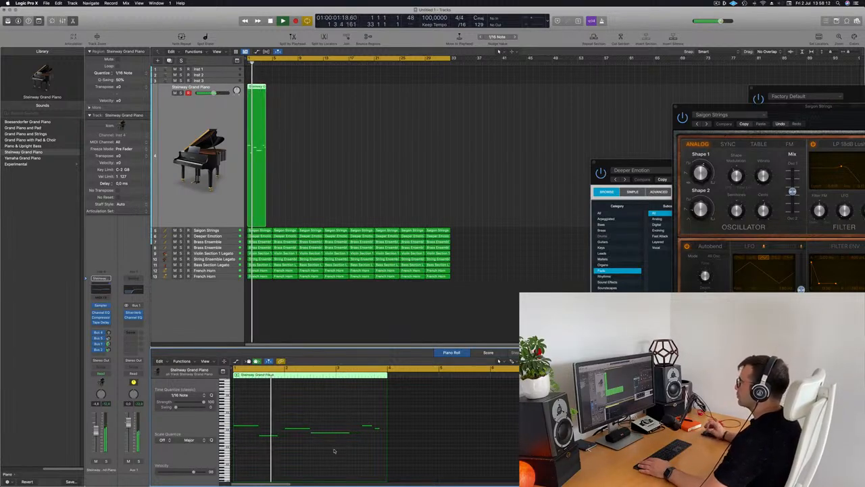
scroll(338, 454, "left", 3)
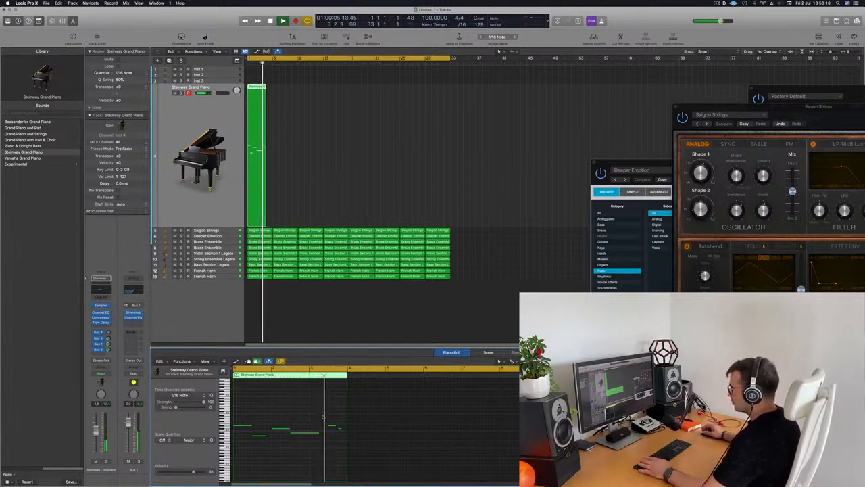
key("Return")
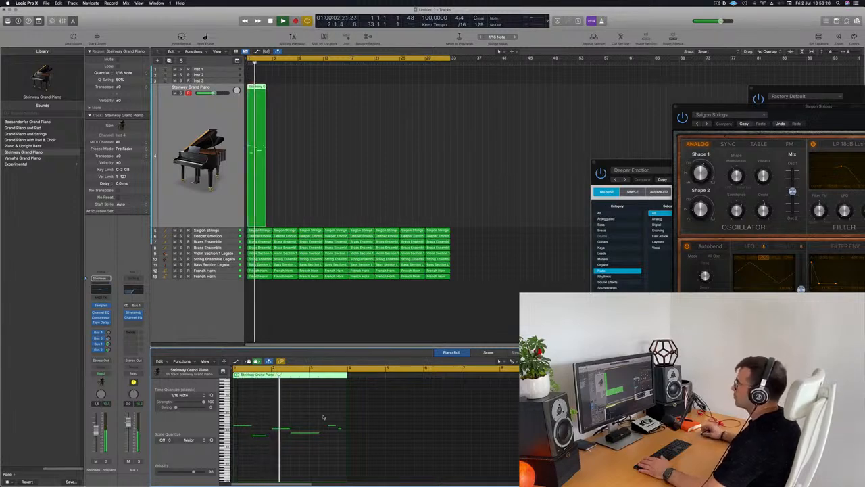
- Move the long piano note to the start of bar 2 and the shorter, higher note to bar 3, playing from bar 1
key("Return")
left_click_drag(302, 434, 320, 431)
left_click(302, 452)
key("Return")
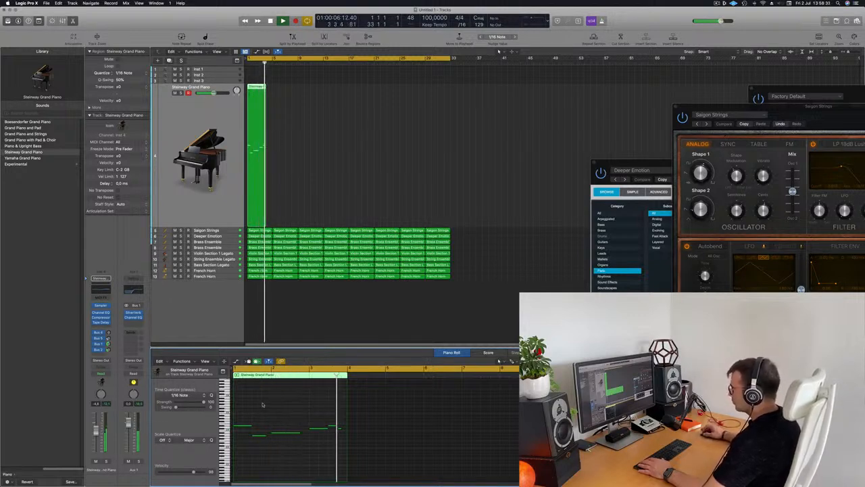
key("Return")
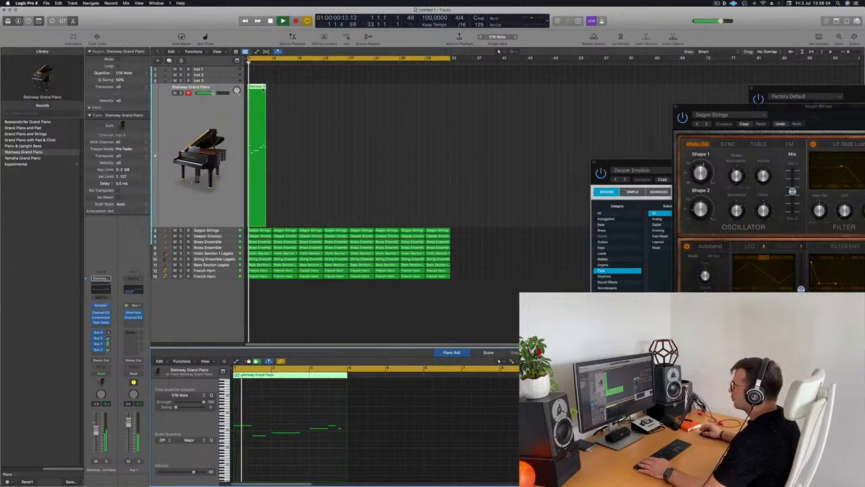
- Extend the Steinway Grand Piano region to four bars, ending at bar 5, and play from bar 1
left_click_drag(265, 88, 274, 89)
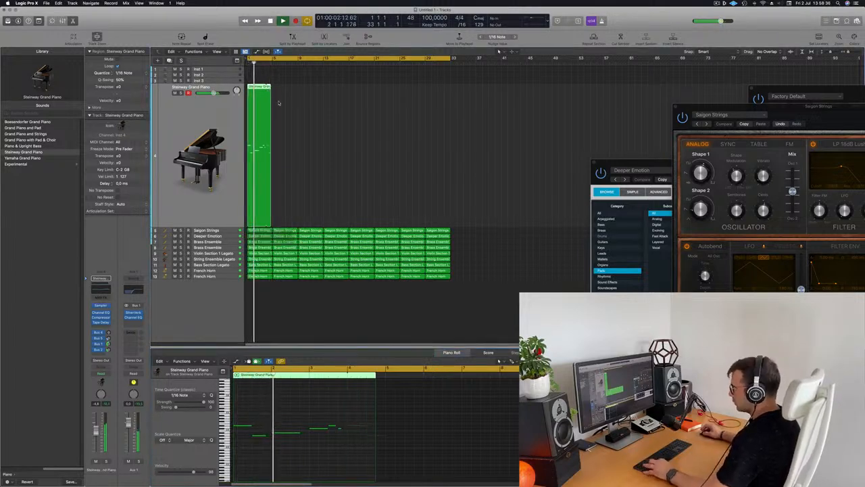
key("super+z")
key("space")
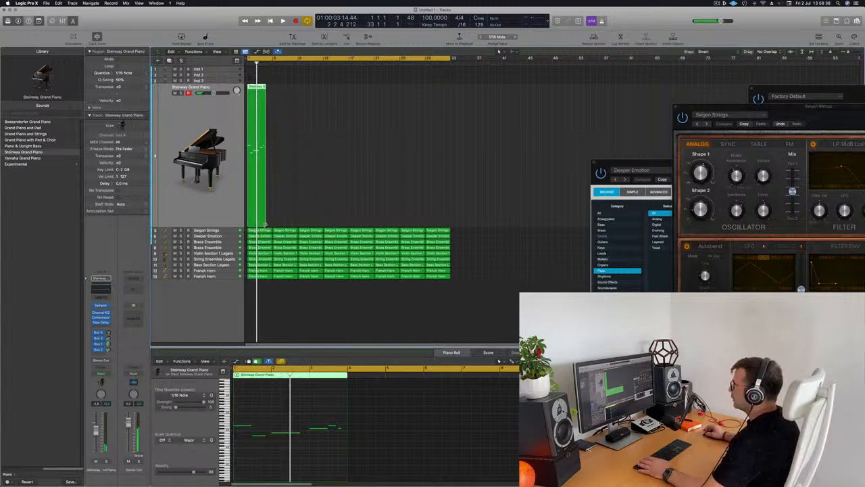
left_click_drag(272, 225, 273, 225)
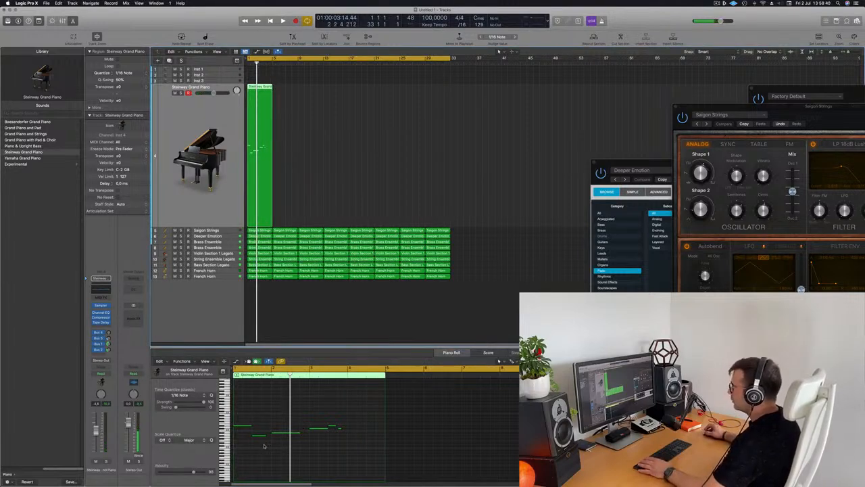
key("space")
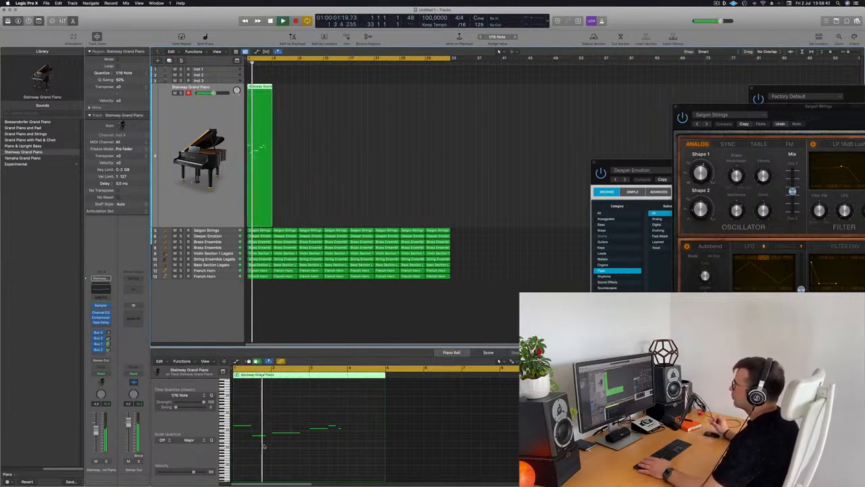
- Try the long piano note at bar 2 at a higher pitch, level with the melody's first note, playing from bar 1
left_click(284, 433)
key("space")
key("space")
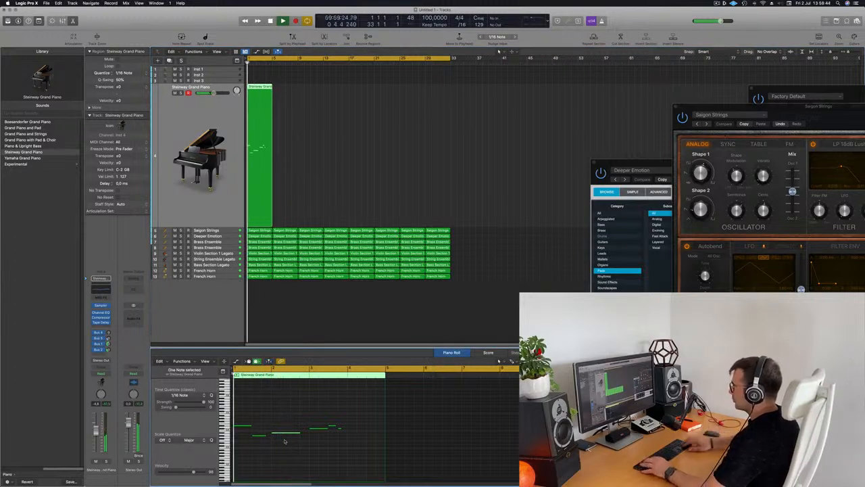
key("alt+Up")
key("alt+Up")
key("alt+Up")
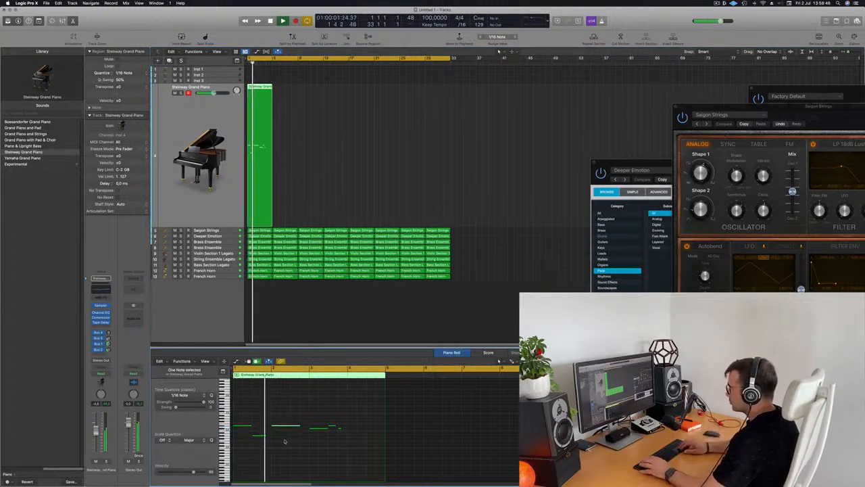
- Lower the long piano note at bar 2 to just below the note before it and play from bar 1
key("alt+Down")
key("alt+Down")
key("alt+Down")
key("alt+Down")
key("alt+Down")
key("alt+Down")
key("alt+Down")
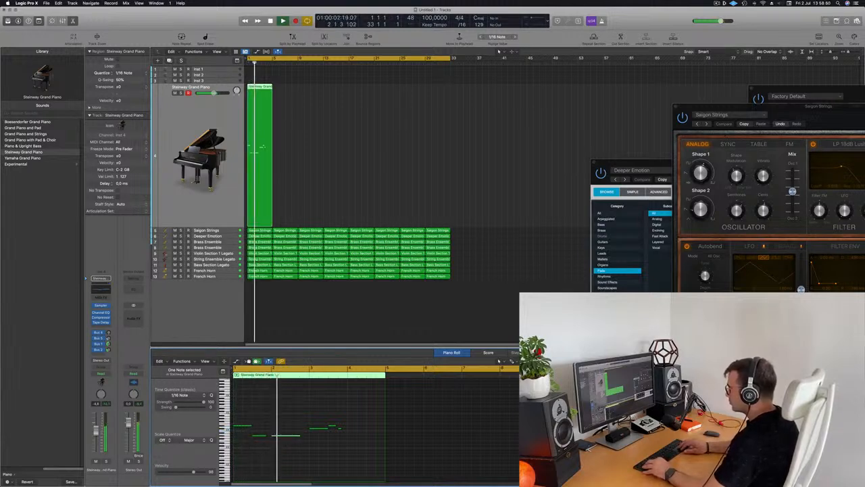
key("alt+Down")
key("alt+Down")
key("space")
key("space")
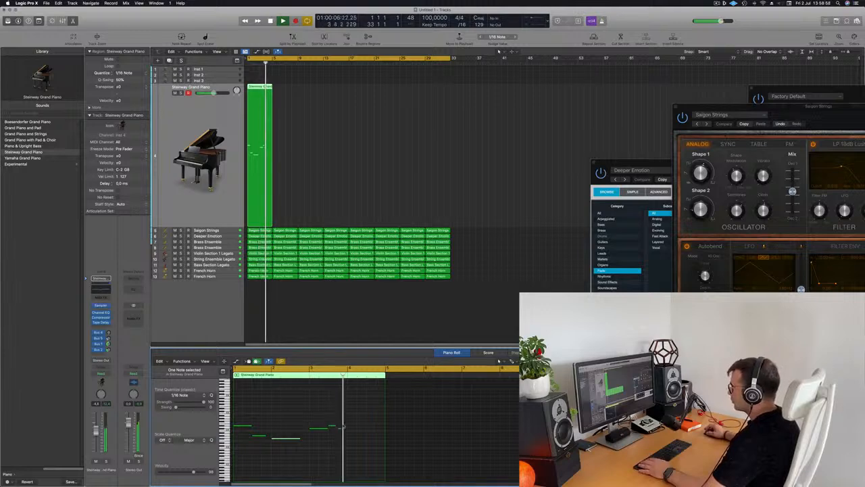
- Lengthen the short last note of the piano melody until it ends at bar 4, and play from bar 1
key("space")
key("space")
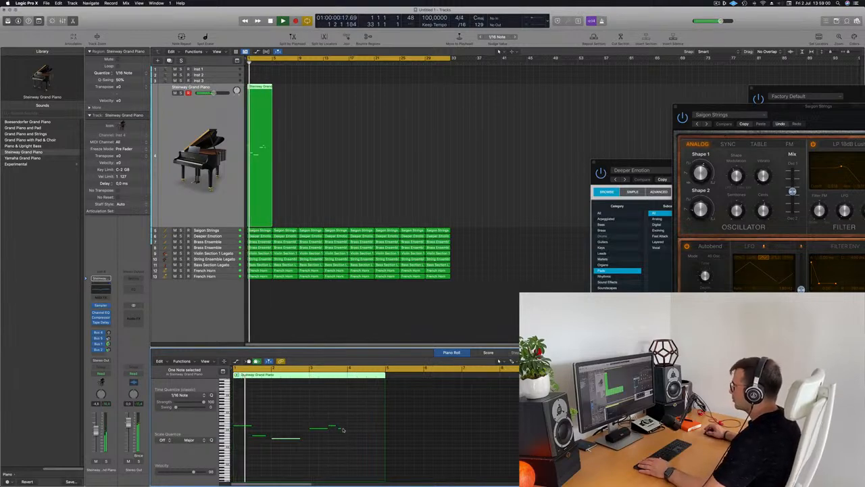
left_click_drag(340, 429, 349, 430)
key("space")
key("space")
left_click(333, 412)
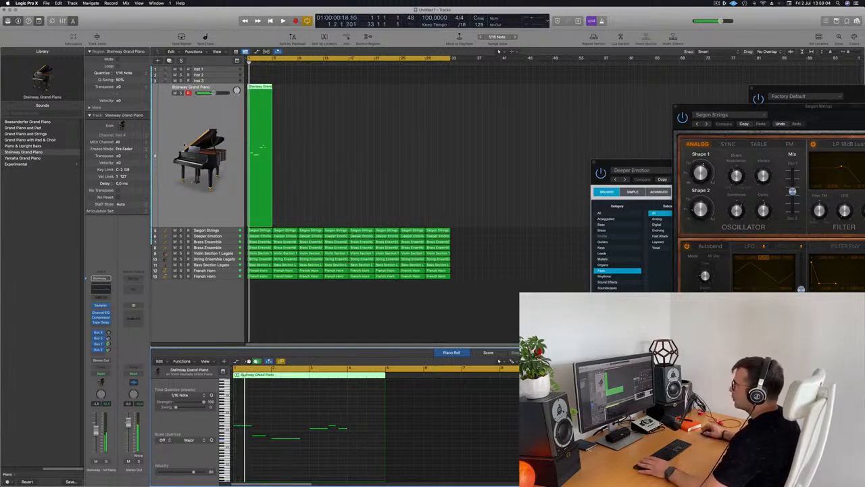
key("space")
key("space")
- Raise the Steinway Grand Piano track's volume to about -3.3 dB while playing from bar 1
left_click(166, 193)
key("space")
key("space")
left_click_drag(96, 438, 96, 435)
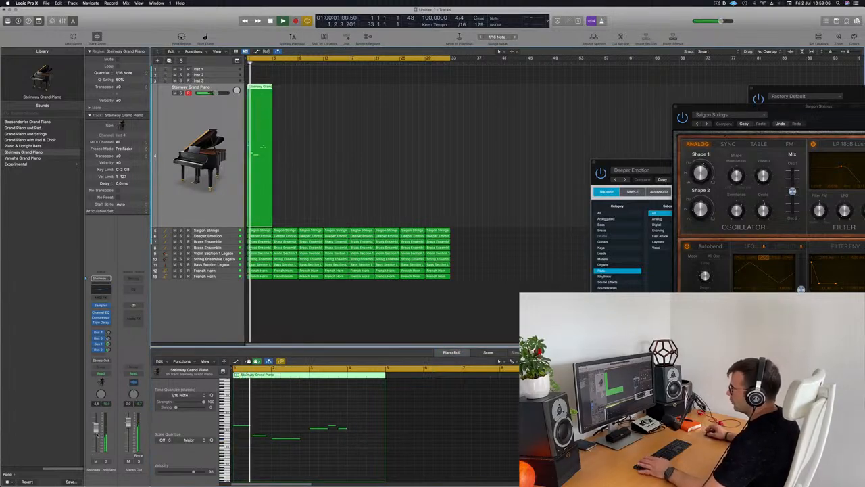
key("space")
key("space")
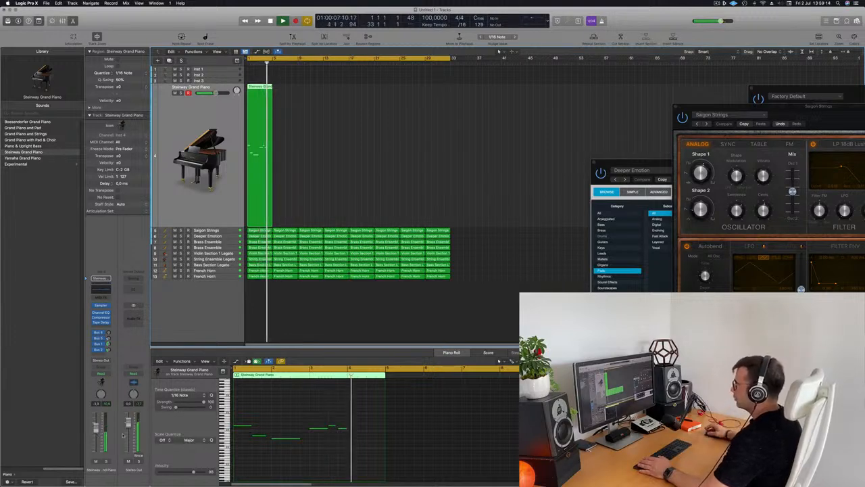
- Add a piano note at bar 4 at the pitch of the long bar-2 note, lengthen it to about half a bar, and play from bar 1
left_click(351, 434)
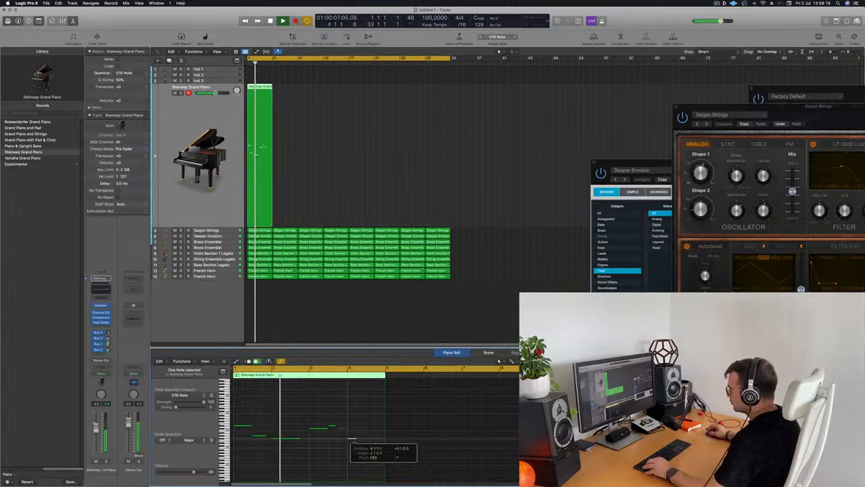
left_click_drag(353, 438, 365, 438)
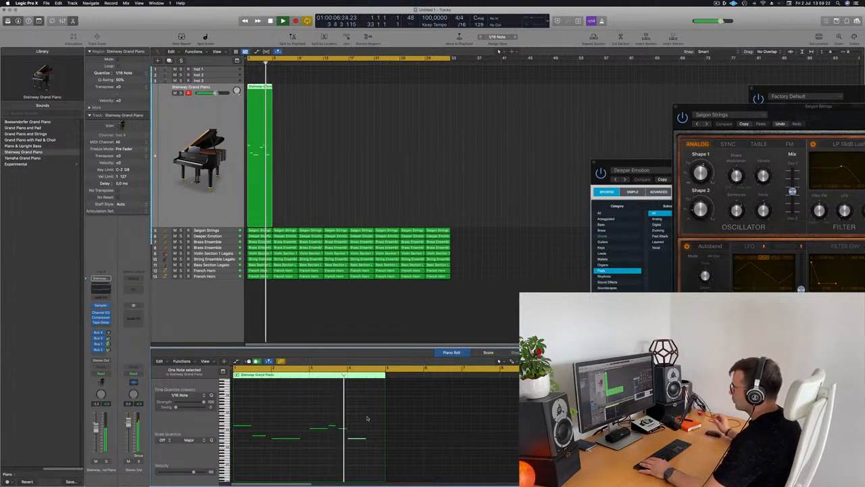
key("Return")
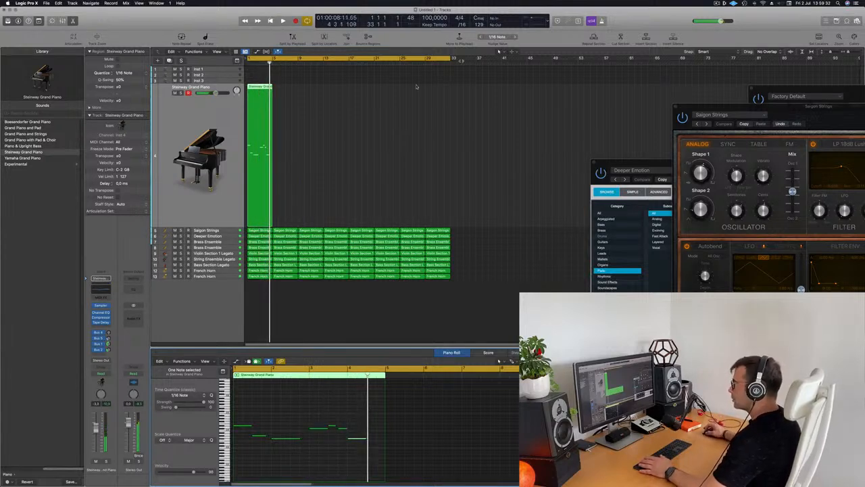
key("Return")
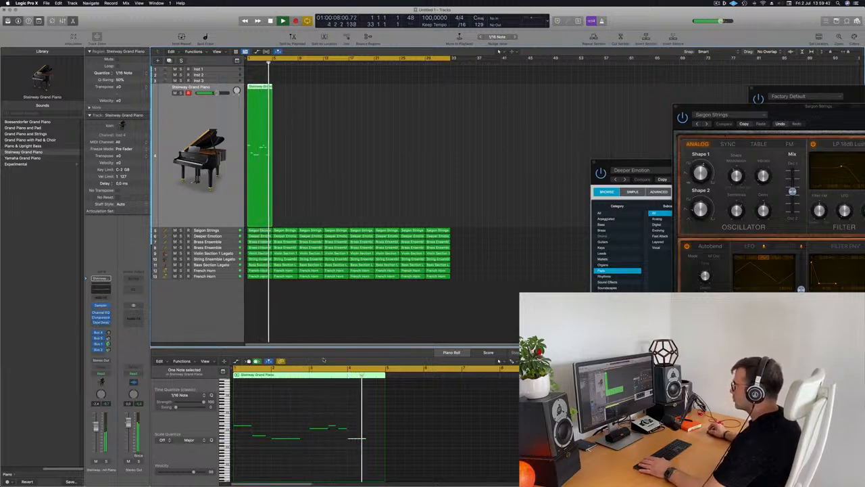
key("Return")
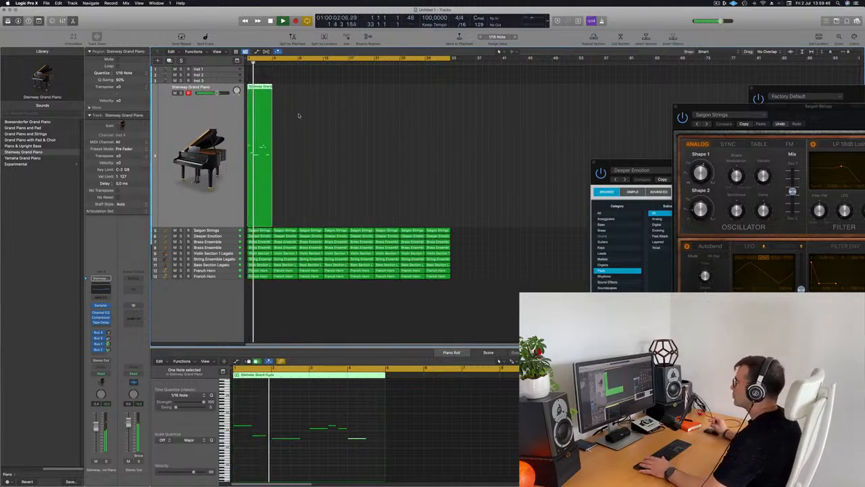
- Repeat the four-bar Steinway Grand Piano region until the copies reach bar 33, and play from bar 1
left_click(316, 138)
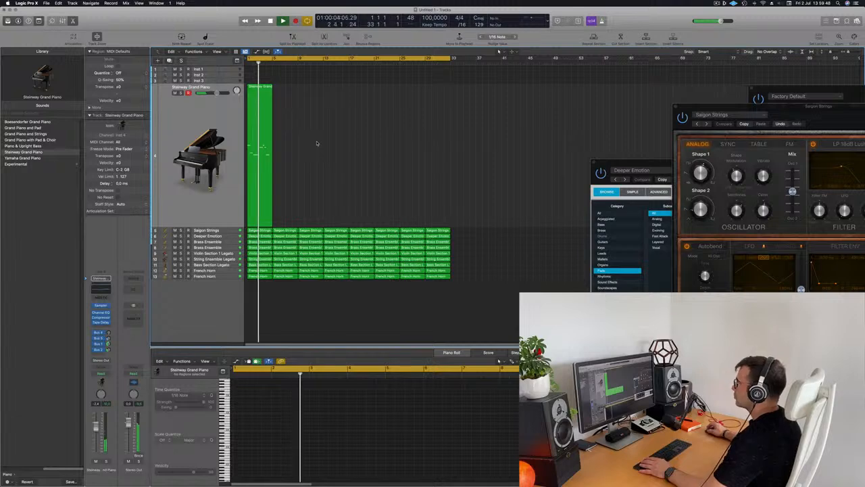
left_click(260, 132)
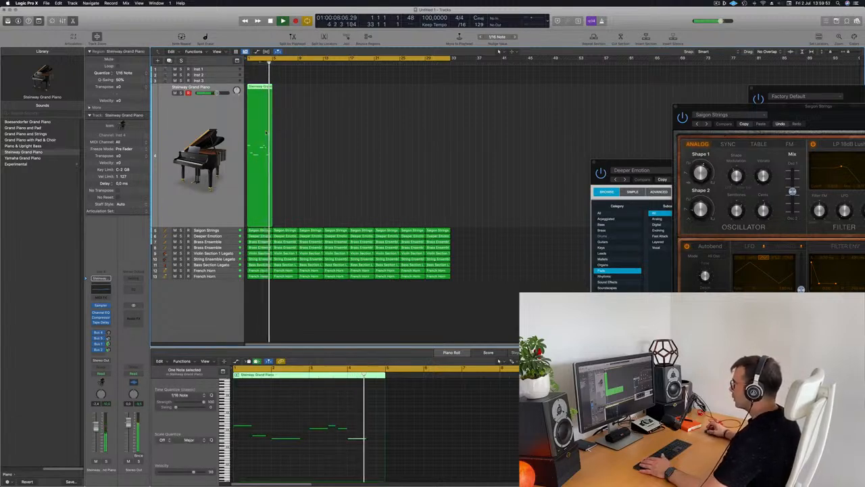
key("space")
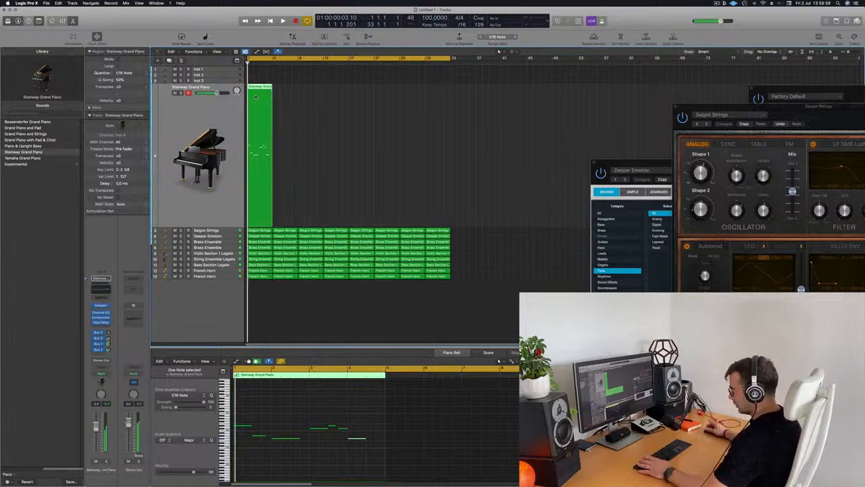
key("Return")
key("super+r")
key("super+r")
key("space")
key("super+r")
key("super+r")
key("super+r")
key("super+r")
key("super+r")
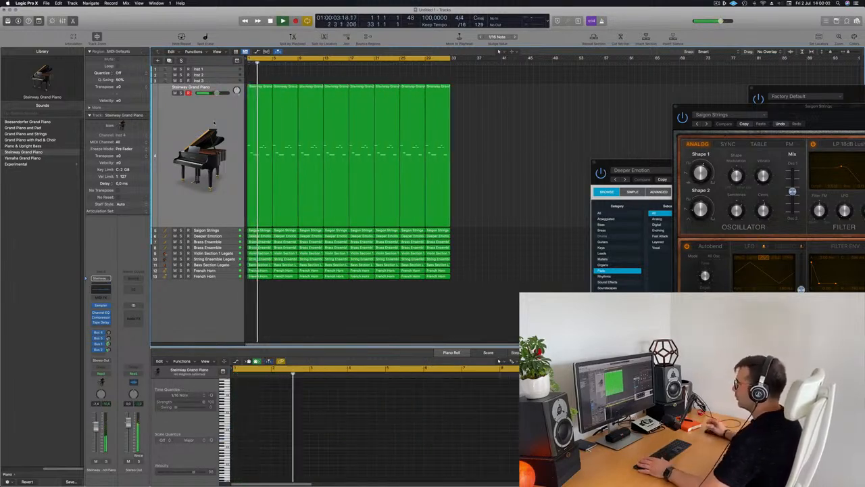
- Go through the Saigon Strings, Deeper Emotion and Brass Ensemble tracks to review their regions during playback
left_click(224, 152)
left_click(224, 230)
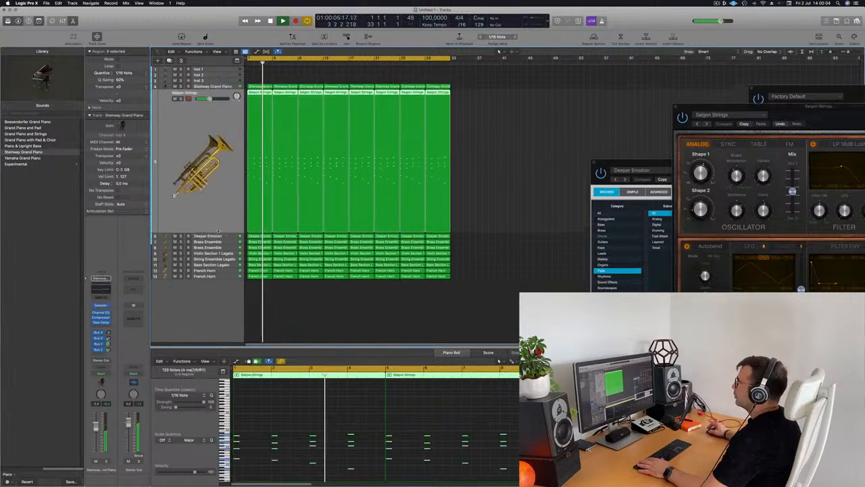
left_click(224, 236)
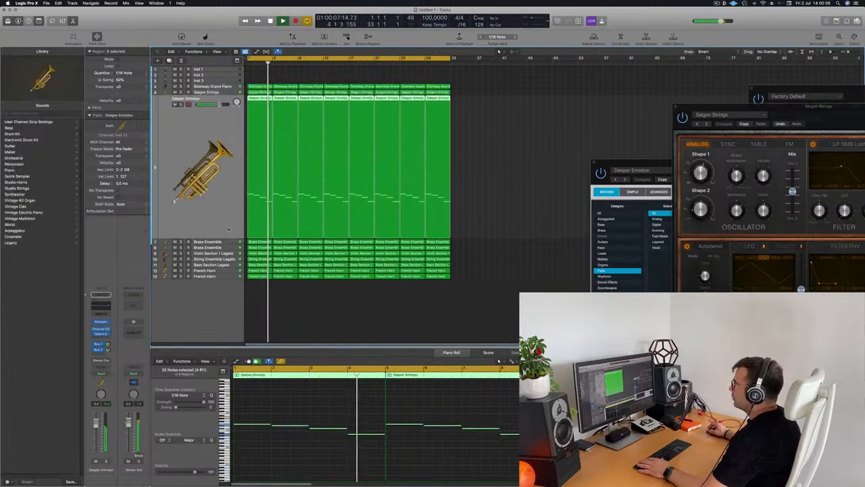
left_click(224, 238)
left_click_drag(232, 189, 232, 93)
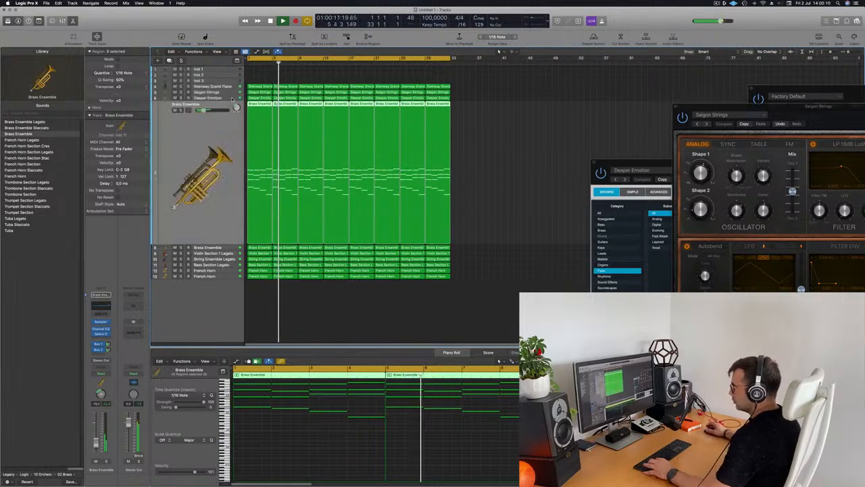
left_click(230, 238)
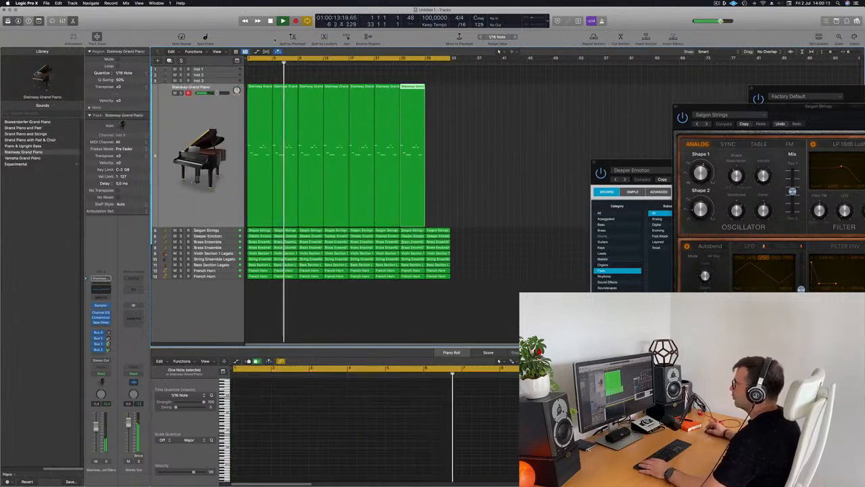
- Copy the first Brass Ensemble region to the empty Inst 3 track at bar 1
key("Up")
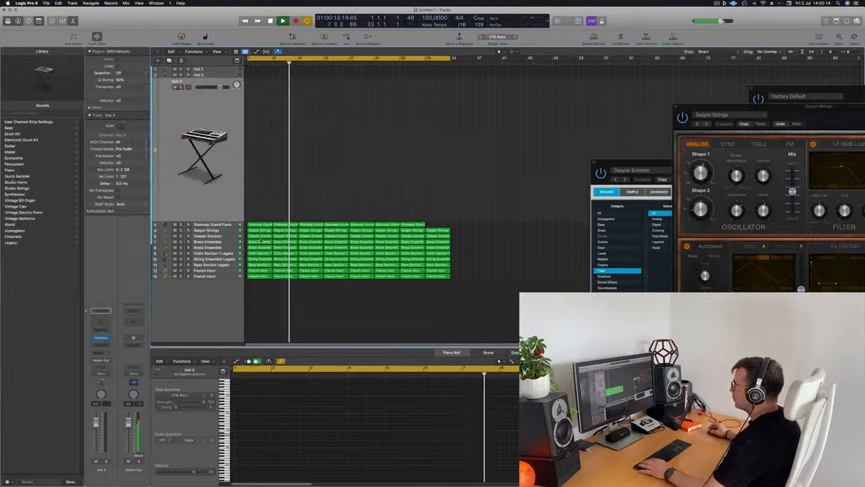
left_click(259, 242)
left_click_drag(259, 246, 260, 217)
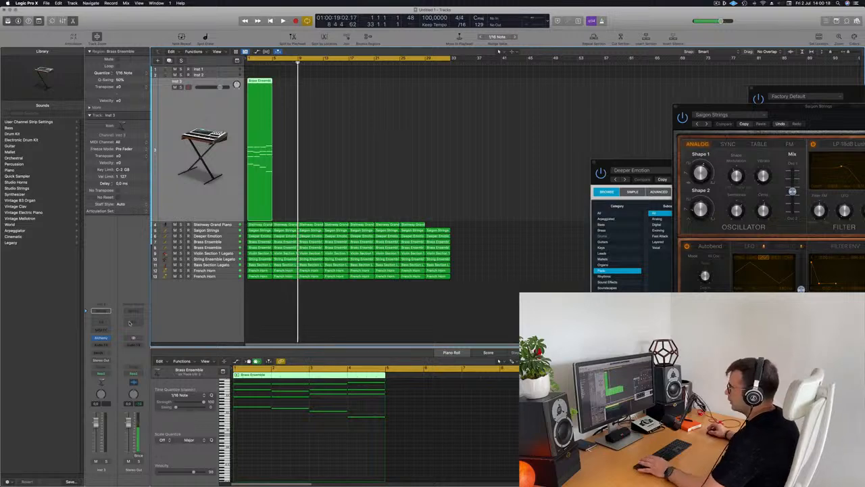
- Open Alchemy on the Inst 3 track, sort the Pads presets by rating and load Perfect Pad 01
left_click(100, 338)
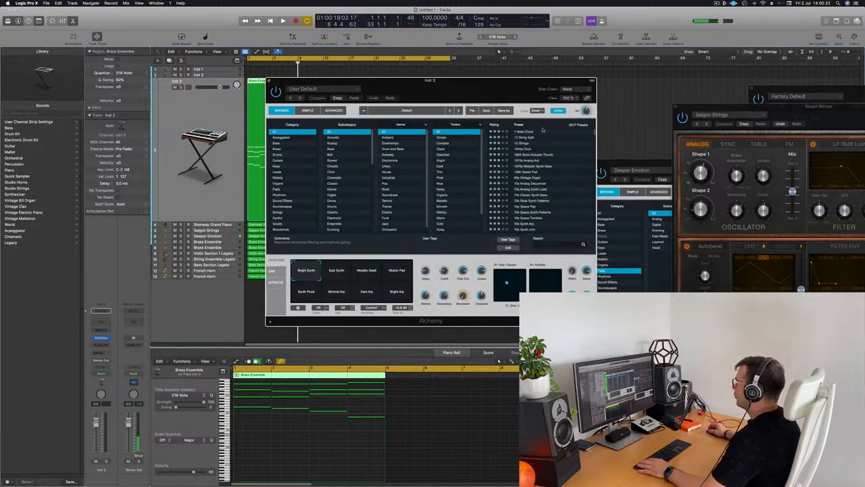
left_click(277, 189)
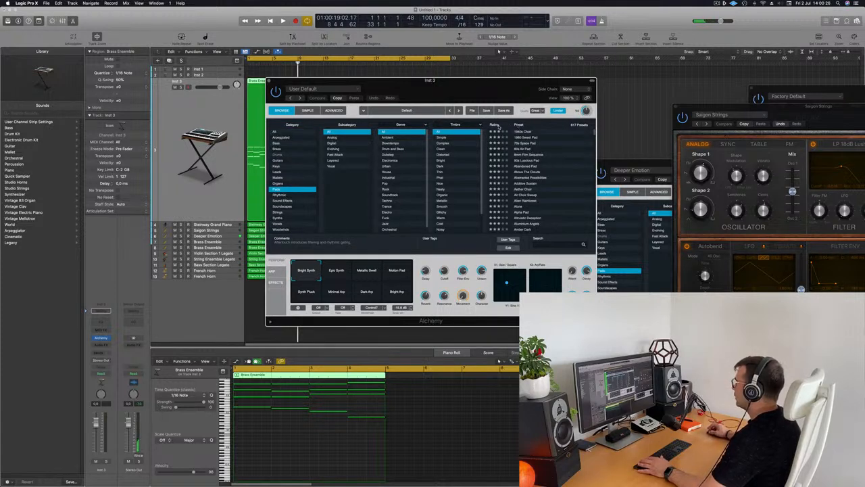
left_click(496, 125)
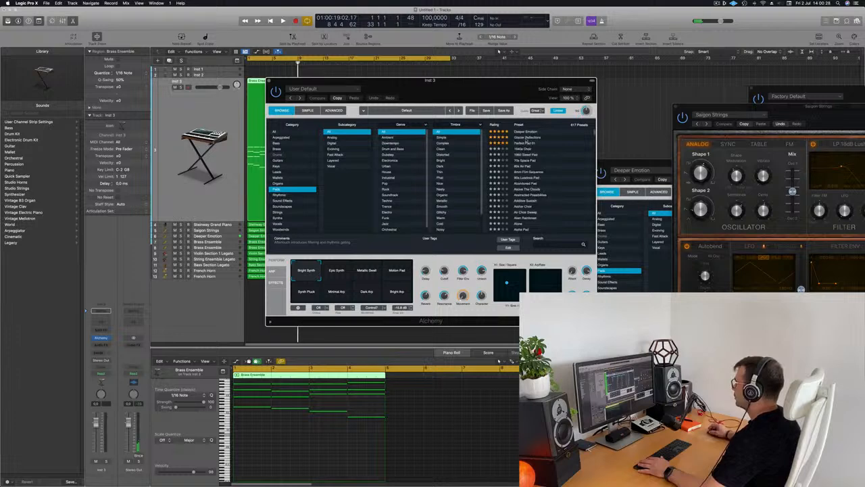
left_click_drag(494, 81, 670, 55)
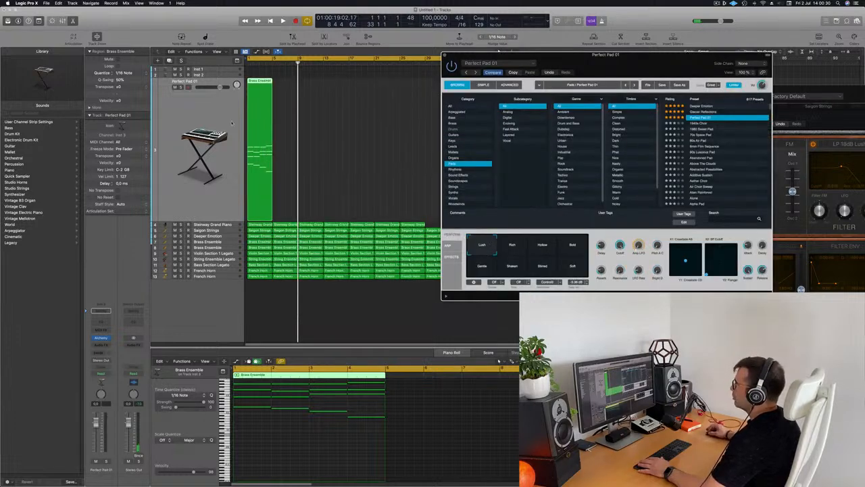
- Set the Perfect Pad 01 track's volume to about -4.4 dB, solo it and play from bar 1
left_click(86, 355)
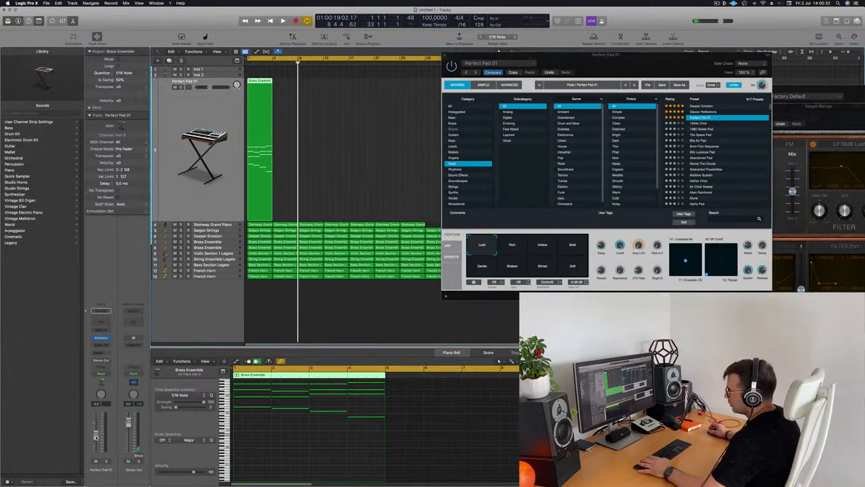
key("Return")
key("space")
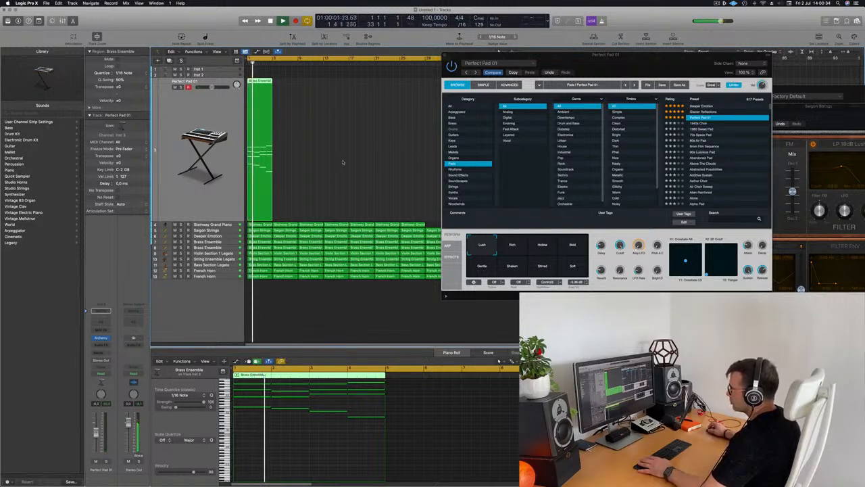
key("Return")
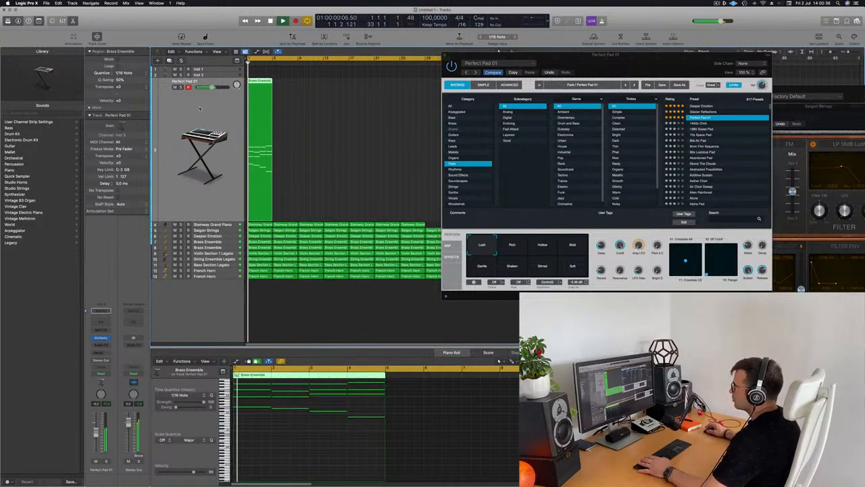
left_click(106, 461)
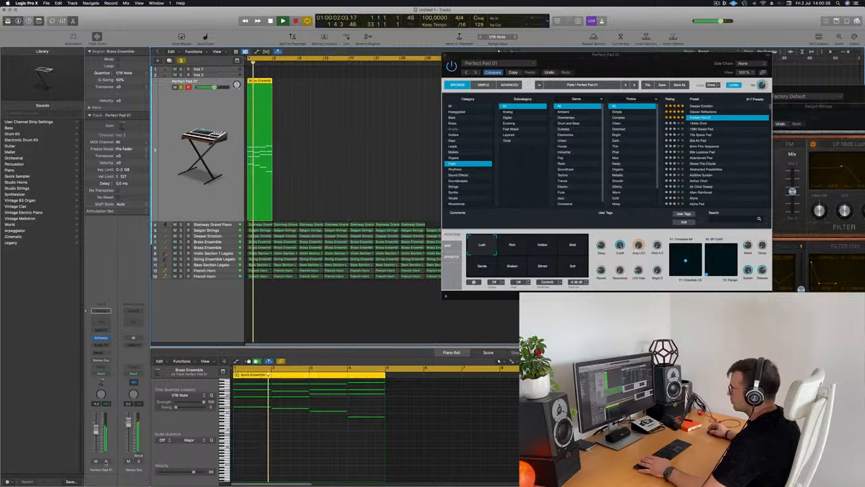
key("Return")
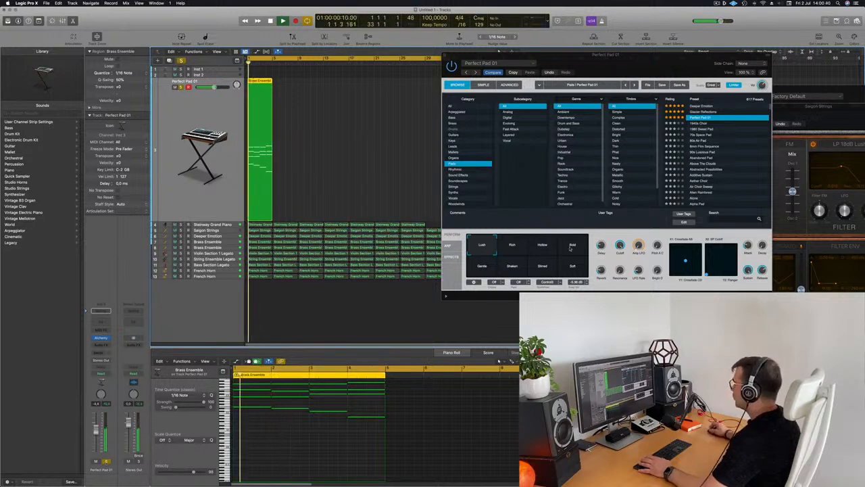
- Switch the Perfect Pad 01 sound to its Bold variation and play the soloed pad from bar 1
left_click(562, 240)
key("Return")
key("Return")
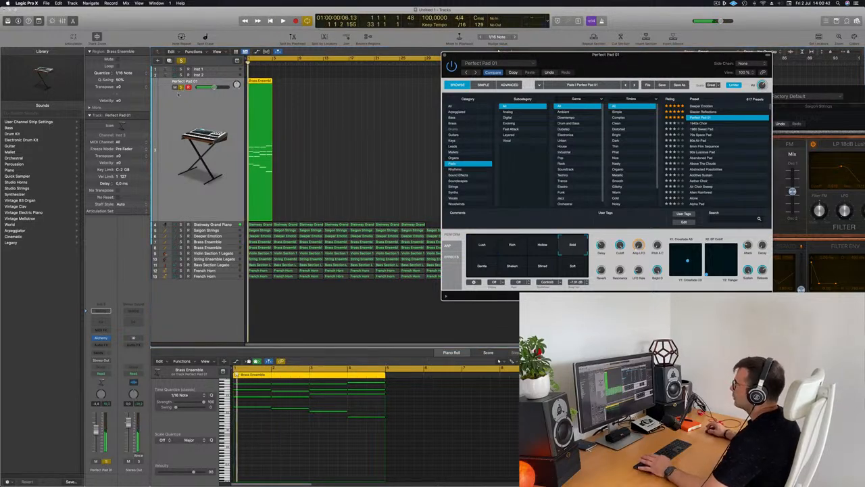
- Unsolo the Perfect Pad 01 track, play the full arrangement from bar 1, and mute the pad for comparison
left_click(181, 86)
key("Return")
left_click_drag(551, 56, 635, 54)
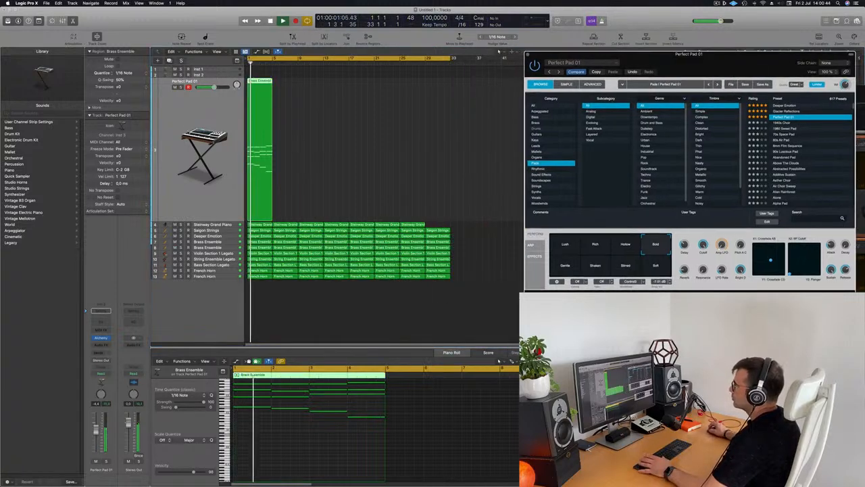
left_click(124, 267)
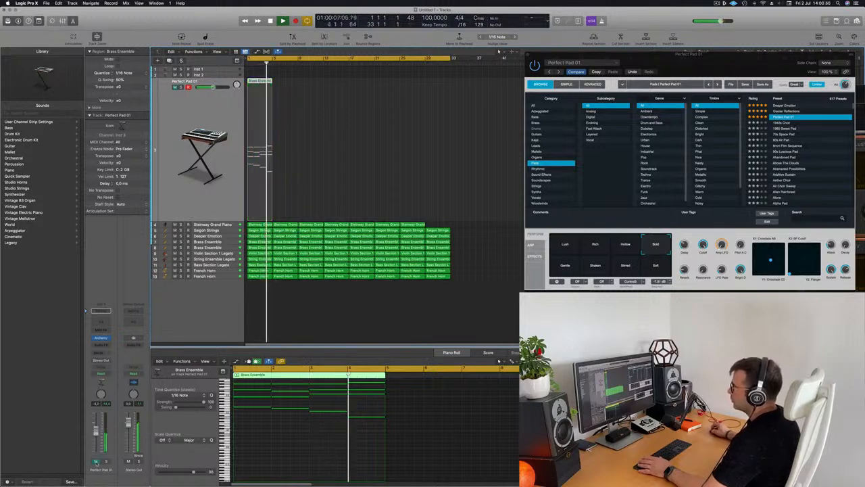
- Unmute the Perfect Pad 01 track, replay the arrangement from bar 1, and briefly solo the pad for comparison
key("Return")
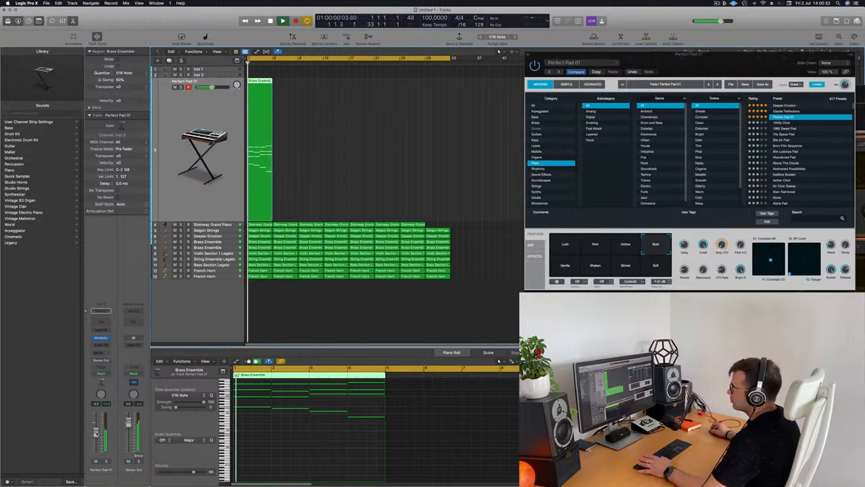
left_click(107, 461)
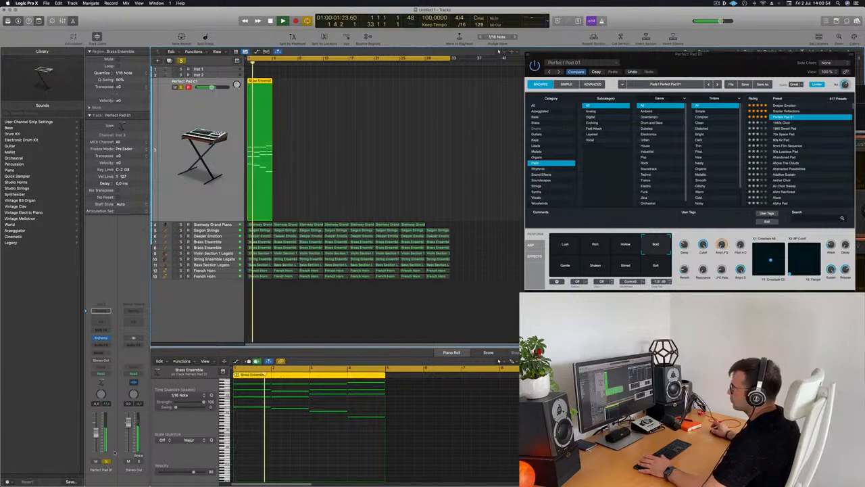
left_click(106, 461)
- Repeat the four-bar Brass Ensemble region on the Perfect Pad 01 track through bar 32, removing the extra copy beyond it
left_click_drag(336, 142, 250, 171)
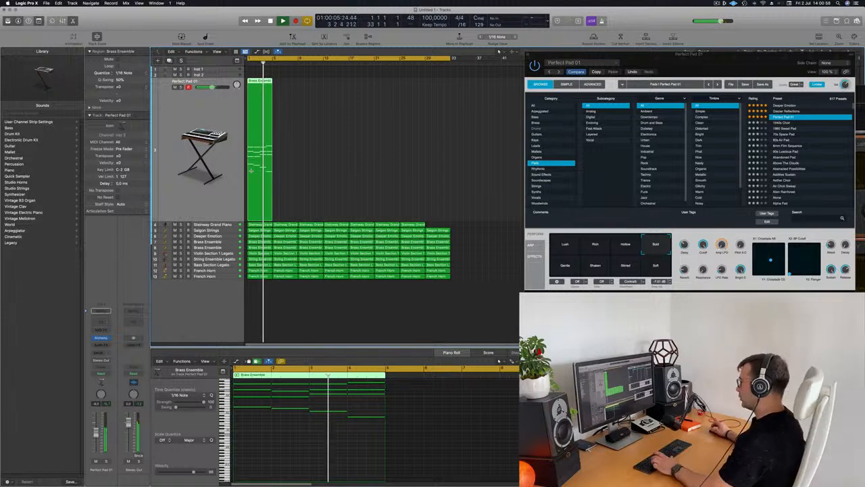
key("super+r")
key("super+r")
key("super+r")
key("super+r")
key("super+r")
key("super+r")
key("super+r")
key("super+r")
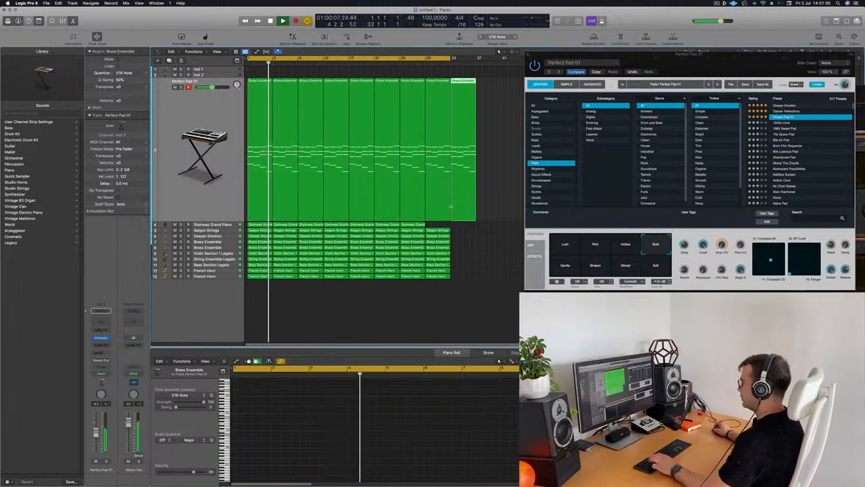
key("super+z")
- Repeat the last Steinway Grand Piano region once to fill bars 29 to 32
left_click_drag(443, 224, 418, 224)
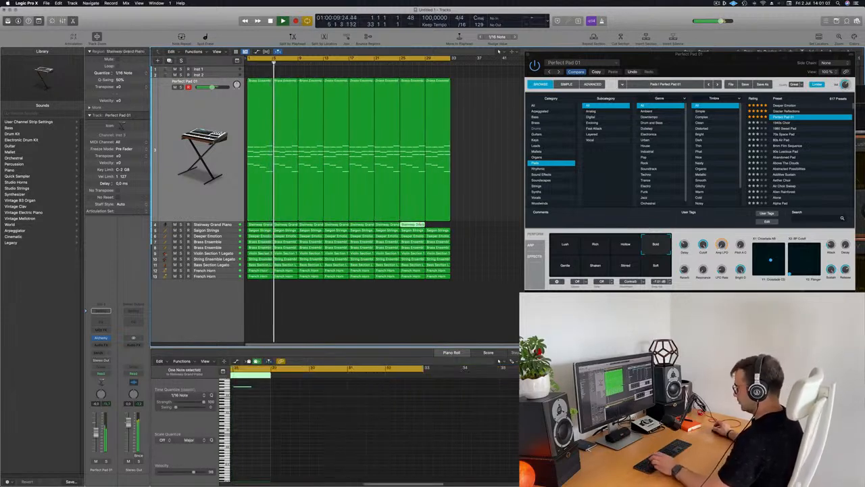
key("super+r")
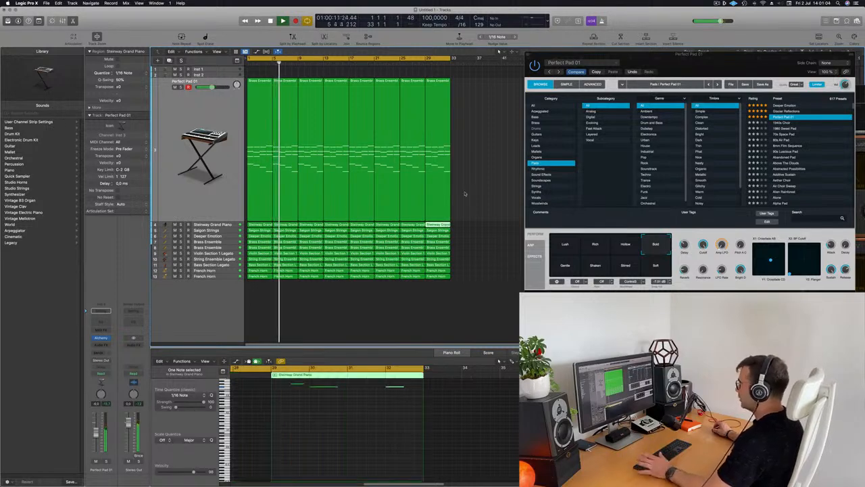
left_click(465, 193)
- Play from bar 1 with the Perfect Pad 01 track soloed, then compare it within the full arrangement
left_click(205, 117)
key("Return")
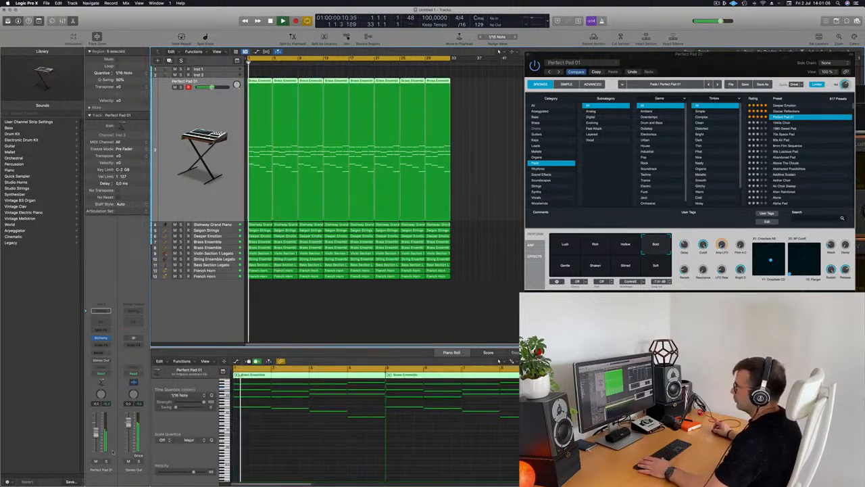
left_click(106, 461)
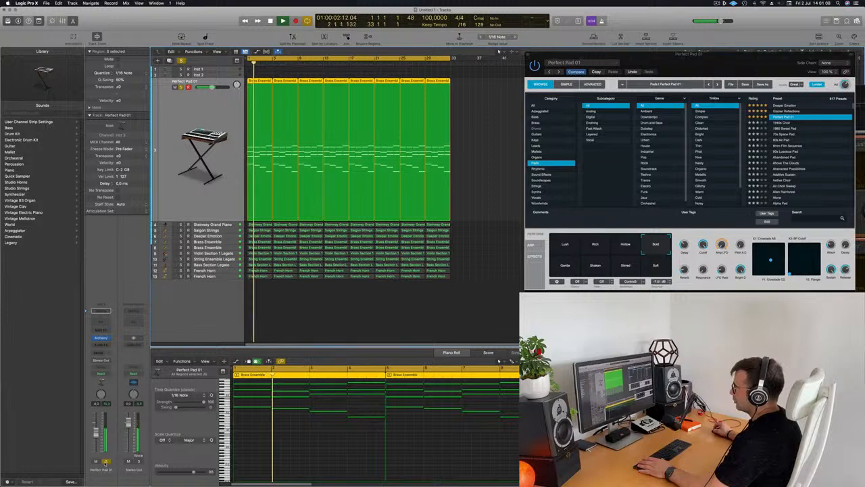
left_click(107, 461)
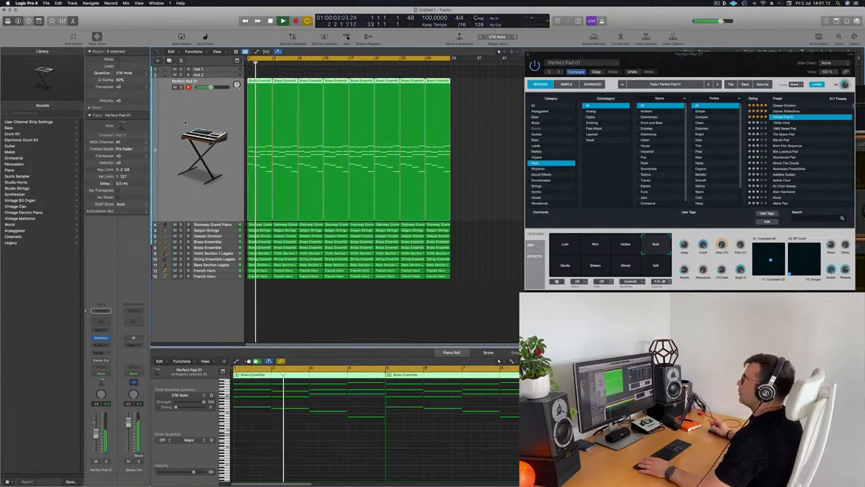
key("Return")
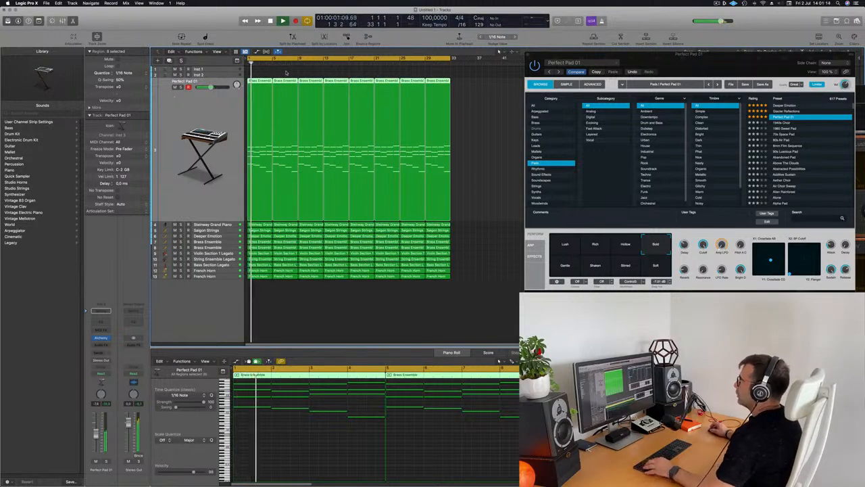
- Copy the first Brass Ensemble region to the Inst 2 track and delete the lowest note of each chord
left_click(286, 73)
left_click_drag(261, 81, 261, 75)
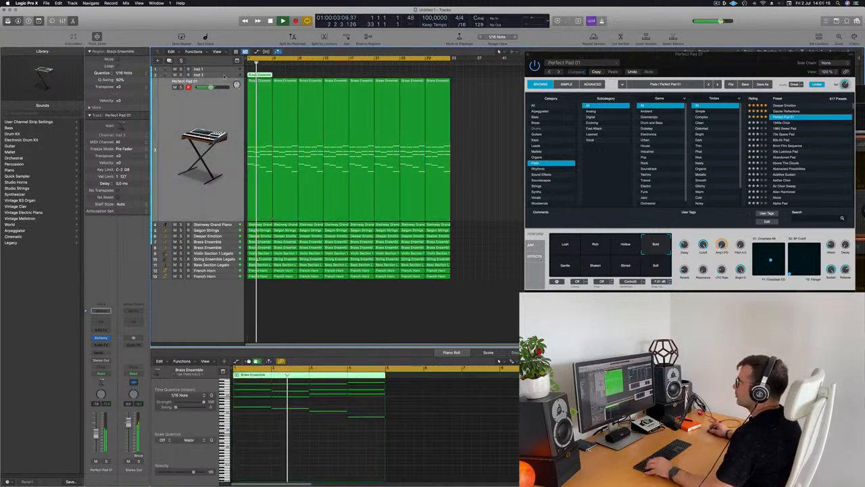
left_click(225, 76)
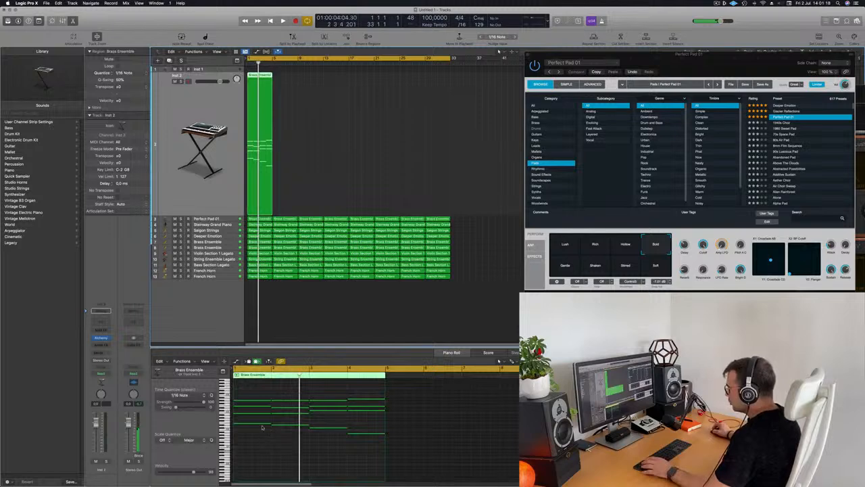
left_click_drag(262, 428, 393, 465)
key("Delete")
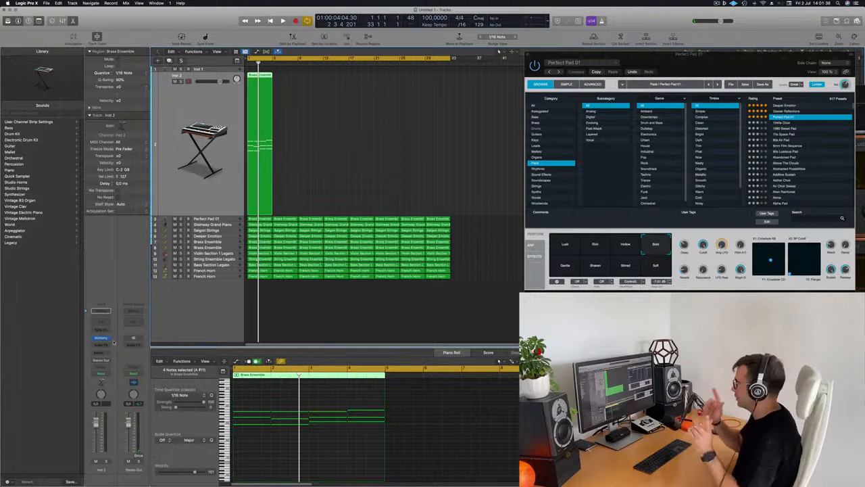
- Audition the copied chords, replace Alchemy on Inst 2 with Retro Synth, and add an Arpeggiator MIDI effect
key("Return")
key("space")
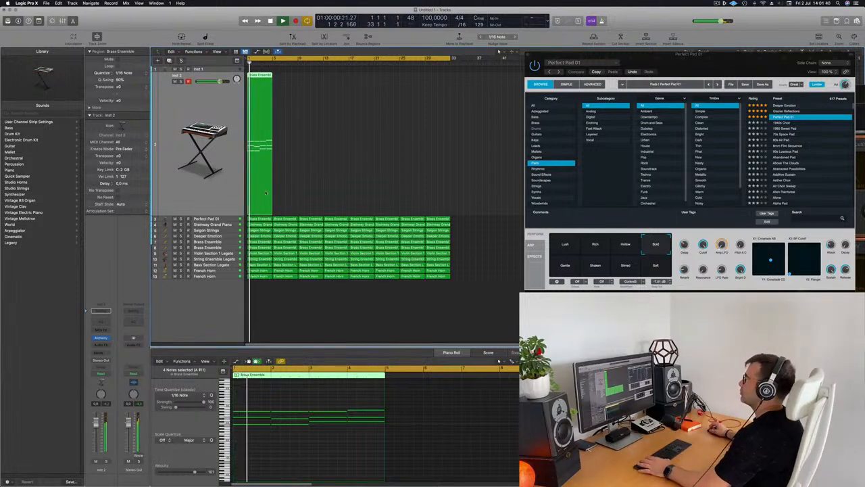
left_click(102, 339)
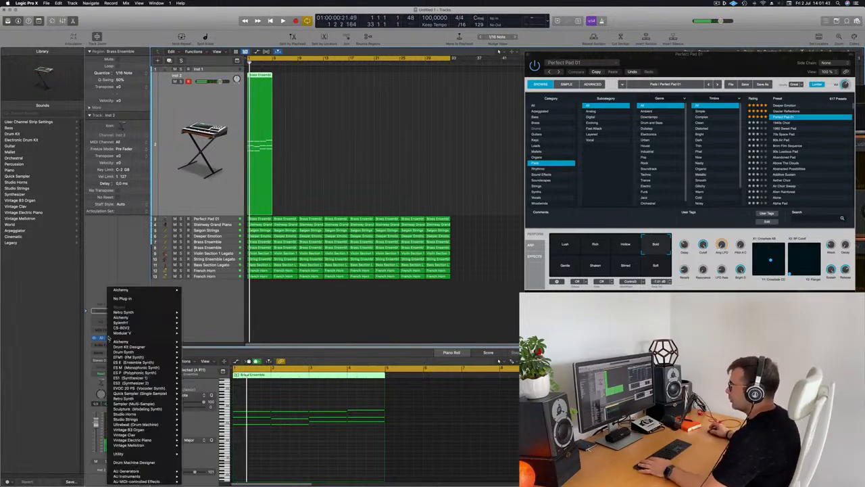
left_click(163, 311)
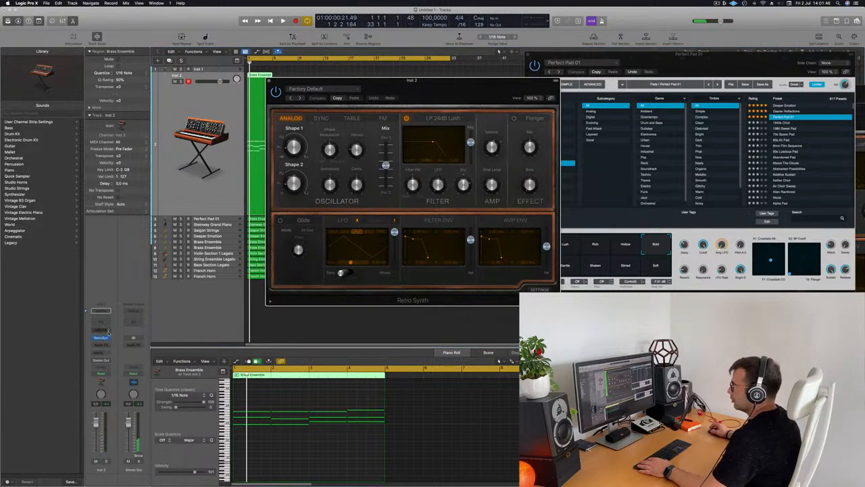
left_click(108, 331)
left_click(108, 339)
left_click_drag(317, 81, 401, 74)
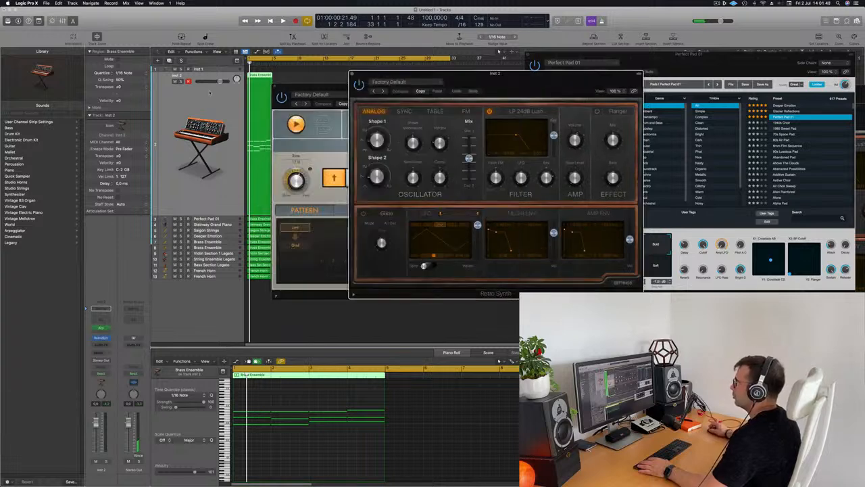
- Lower the Inst 2 track's volume during playback and move the Arpeggiator and Retro Synth windows clear of the tracks
left_click(95, 423)
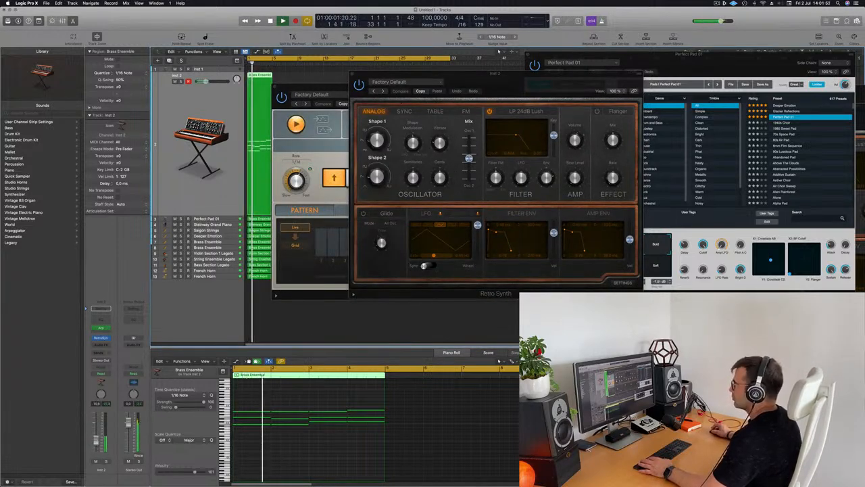
left_click_drag(432, 75, 609, 68)
left_click_drag(413, 99, 327, 170)
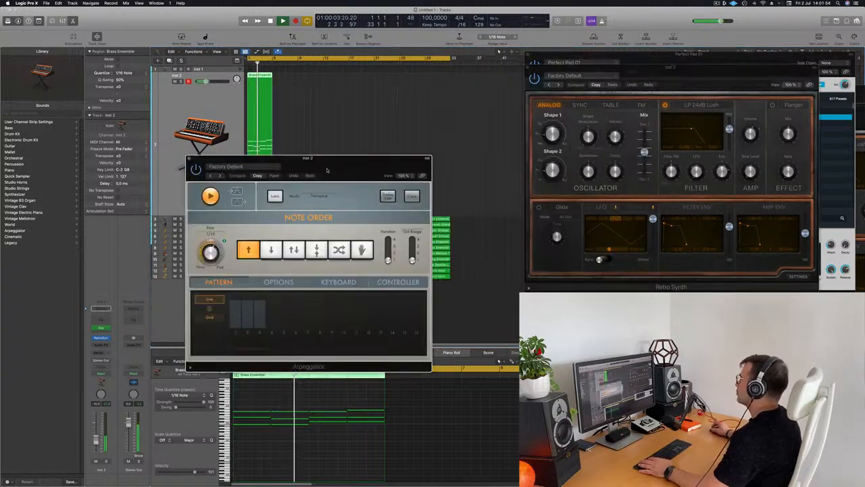
left_click_drag(594, 220, 476, 232)
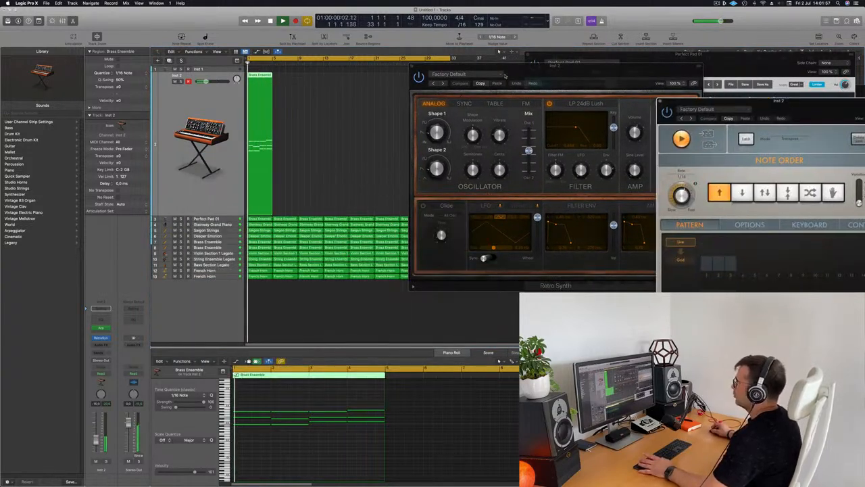
left_click_drag(475, 232, 397, 237)
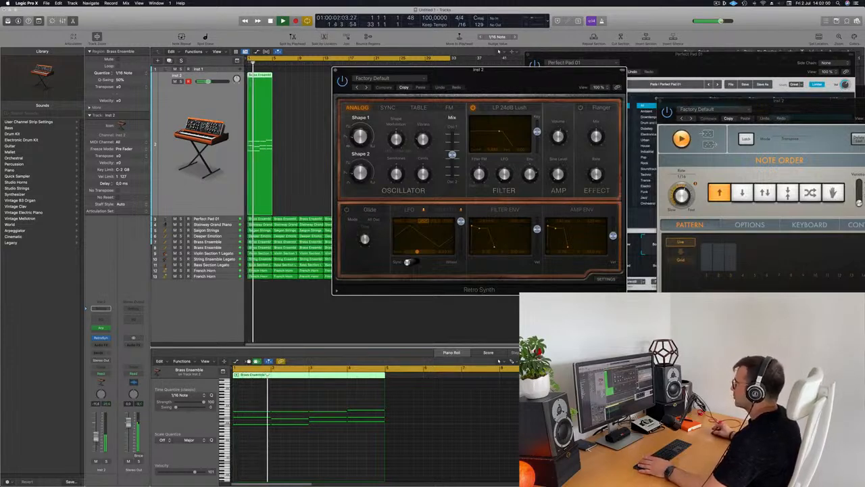
- Lower the cutoff of Retro Synth's LP 24dB Lush filter, raise the Inst 2 volume, and stop playback
left_click_drag(499, 130, 494, 129)
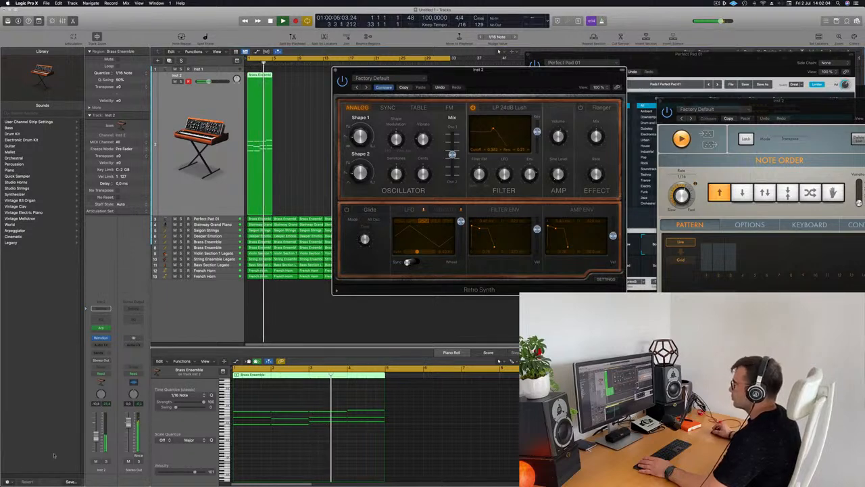
left_click_drag(96, 437, 96, 434)
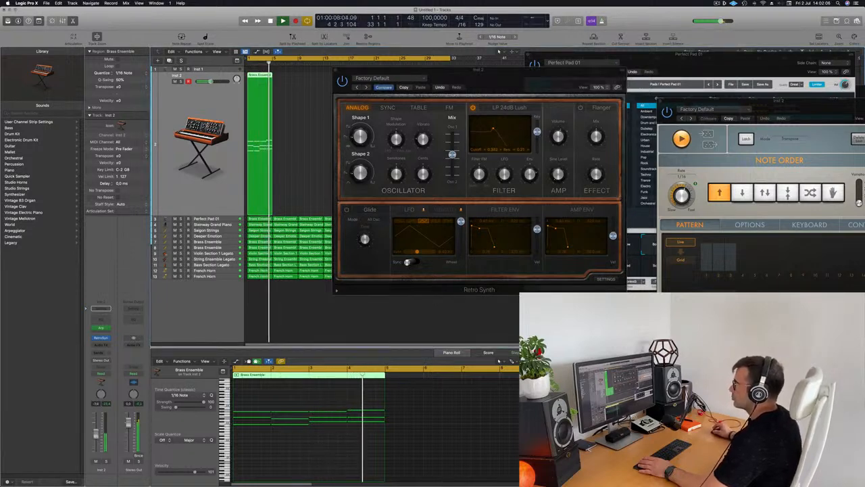
left_click(493, 128)
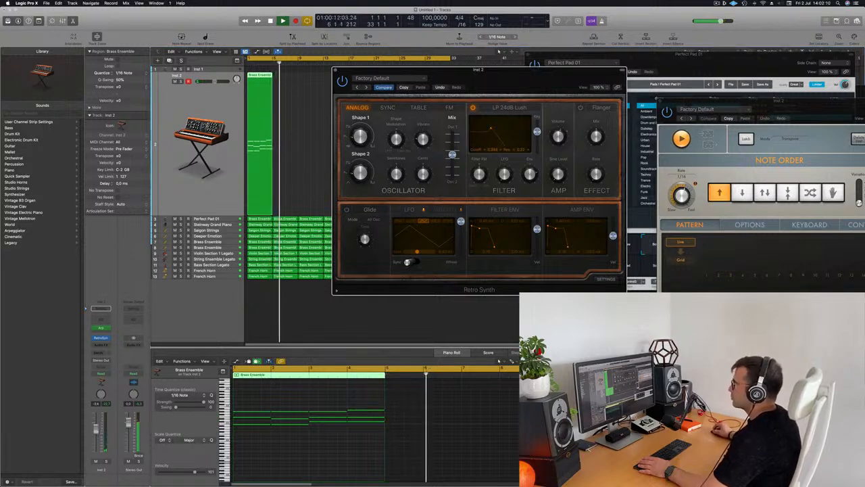
key("space")
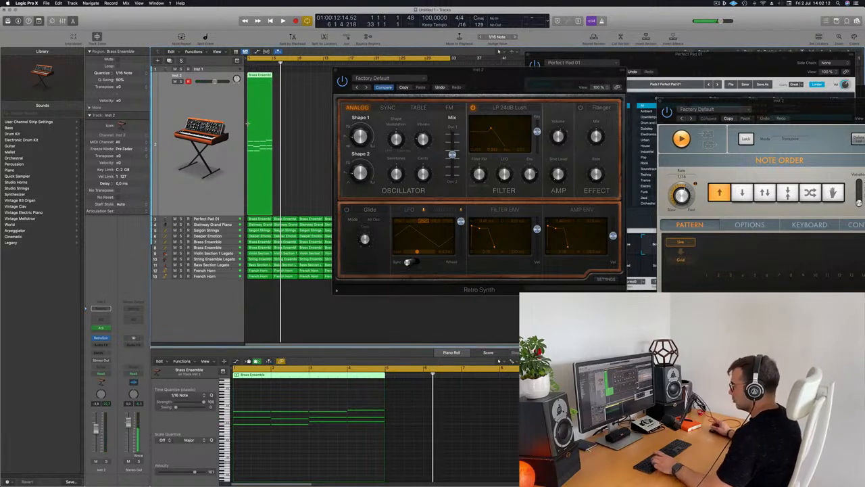
- Repeat the Inst 2 Brass Ensemble region seven times to fill 32 bars and play from bar 1
key("super+r")
key("super+r")
key("super+r")
key("super+r")
left_click_drag(466, 71, 404, 83)
key("super+r")
key("super+r")
key("super+r")
key("space")
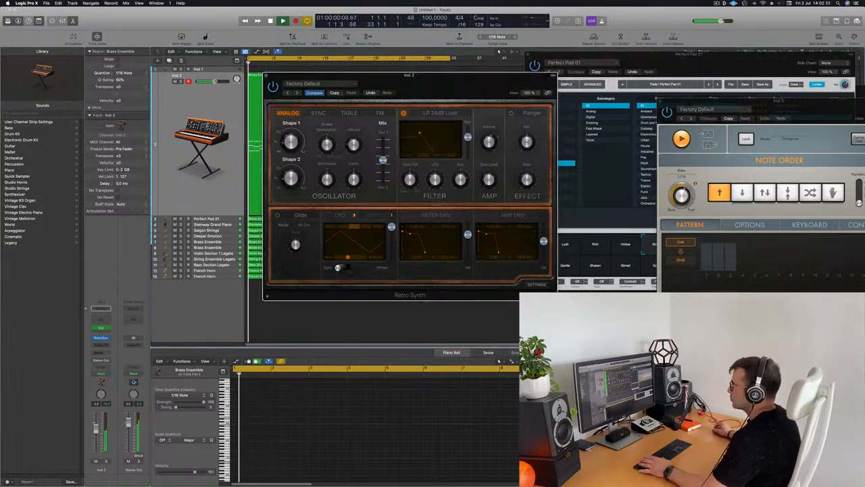
- Add sends from the Inst 2 track to Bus 2 for delay and Bus 1 for reverb
left_click(398, 322)
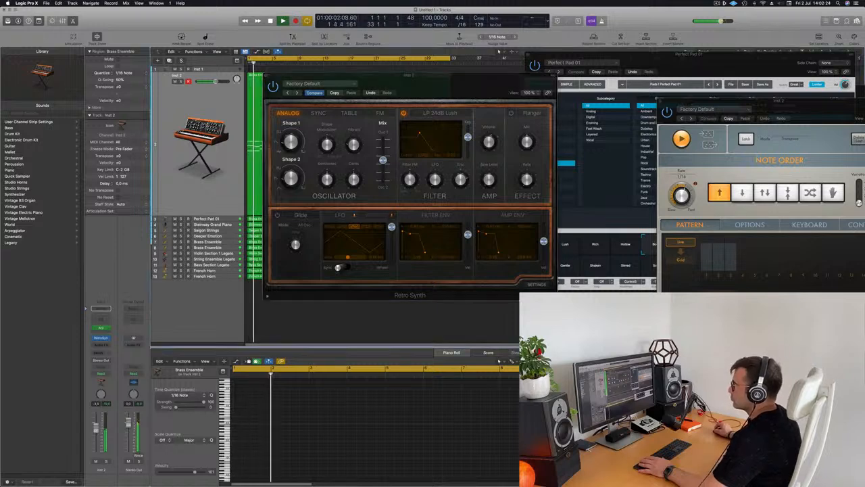
left_click(100, 309)
mouse_move(115, 360)
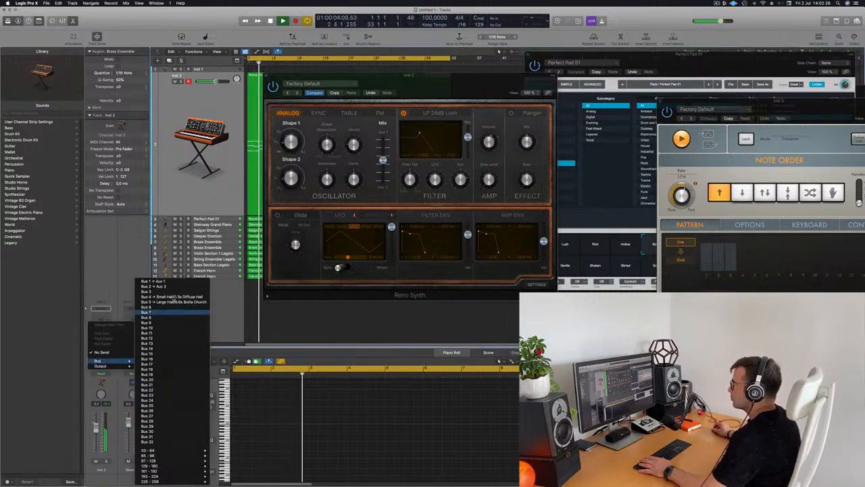
left_click(157, 286)
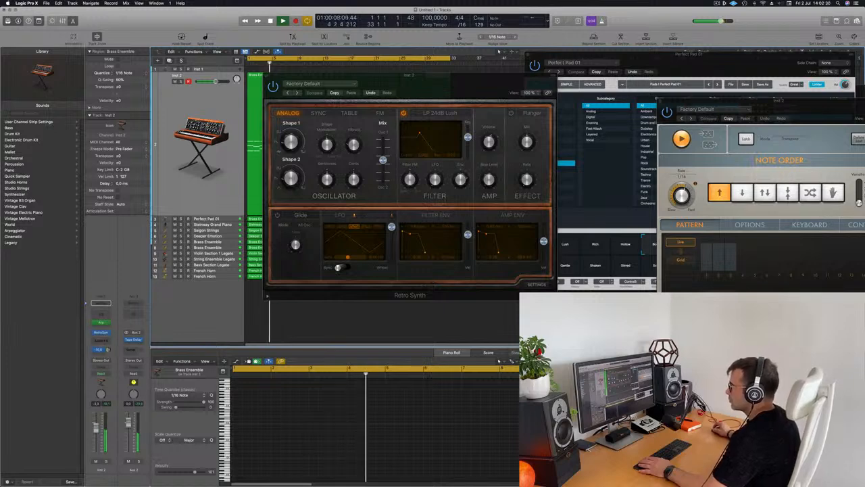
left_click(100, 353)
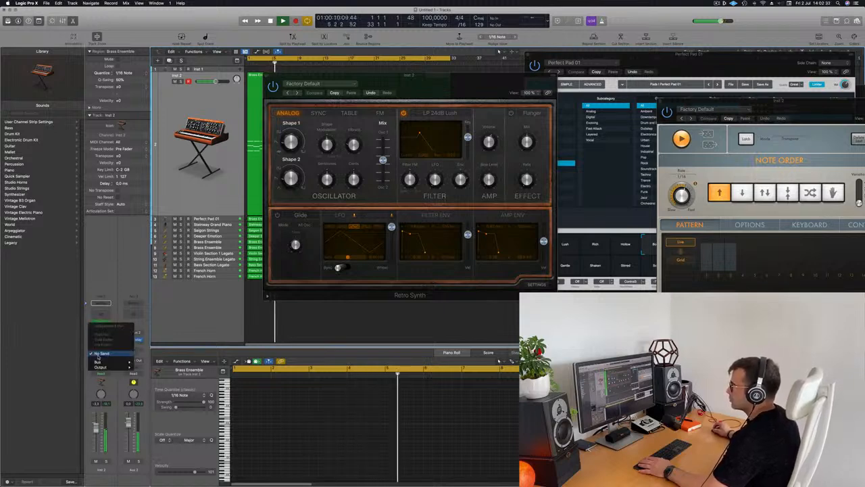
mouse_move(101, 361)
left_click(172, 283)
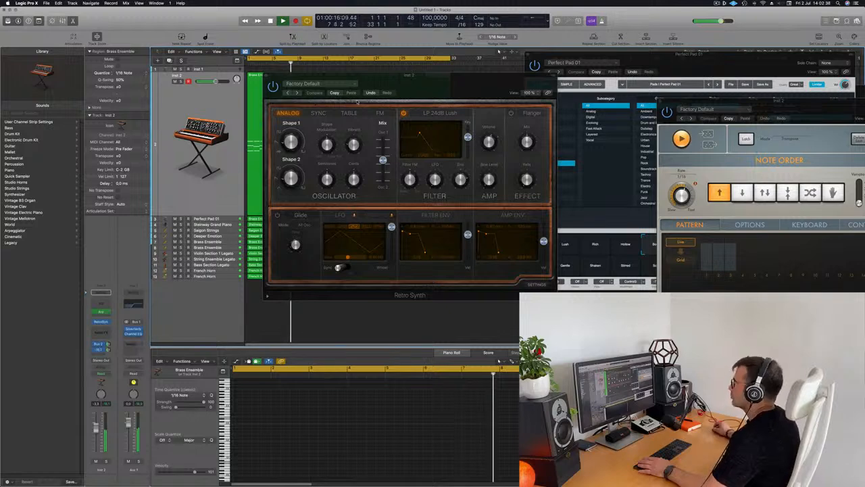
- Close the Retro Synth window and delete the empty Inst 1 track
left_click_drag(358, 102, 455, 149)
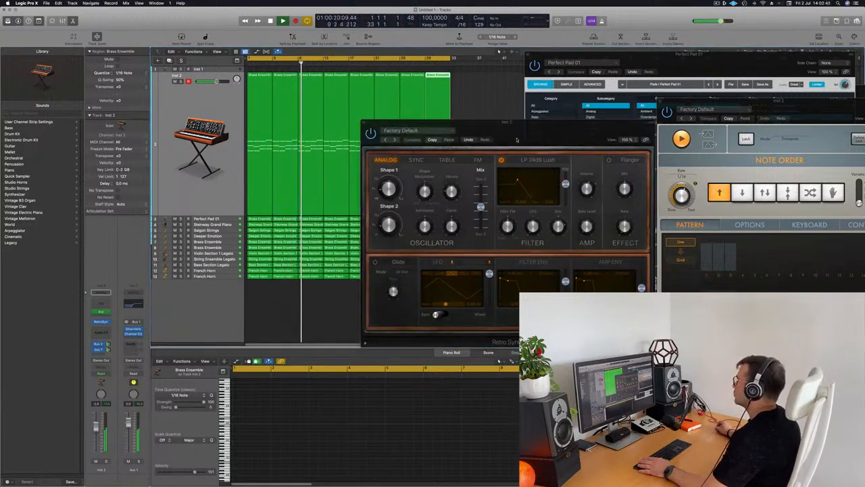
left_click_drag(370, 123, 368, 130)
left_click(362, 129)
left_click(207, 106)
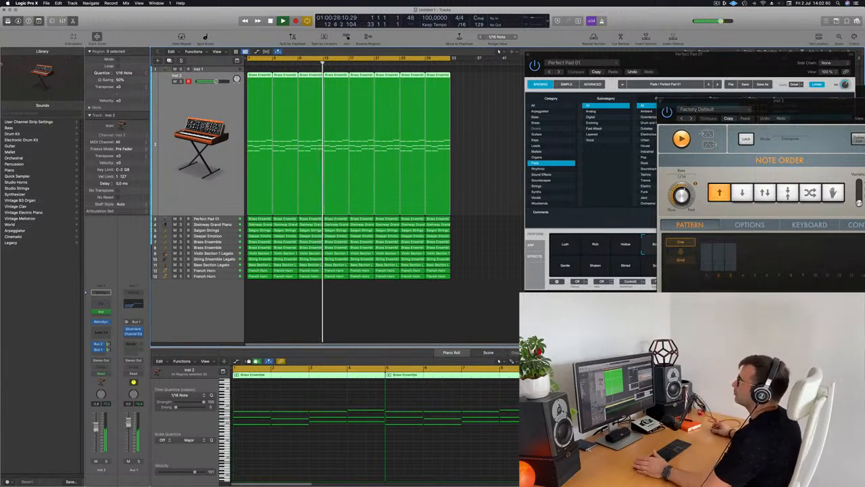
left_click(193, 69)
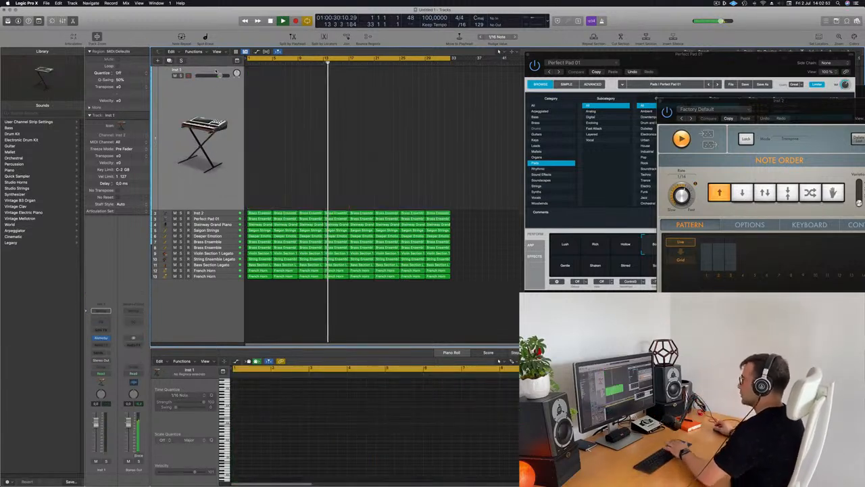
key("super+BackSpace")
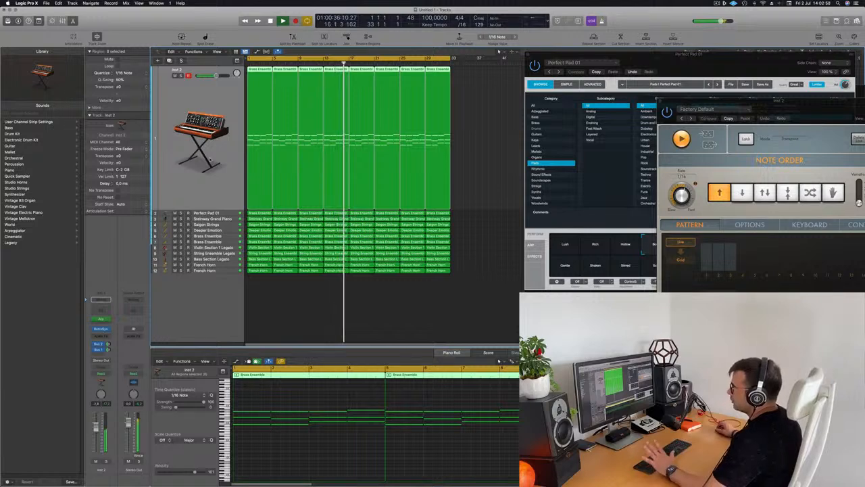
- Play the Steinway Grand Piano track from bar 1, check it with its mute toggled, and duplicate the track
left_click(228, 219)
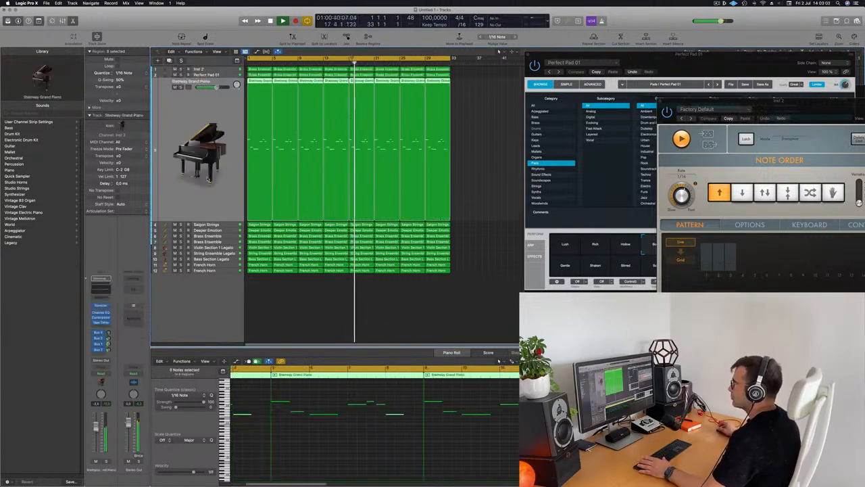
key("Return")
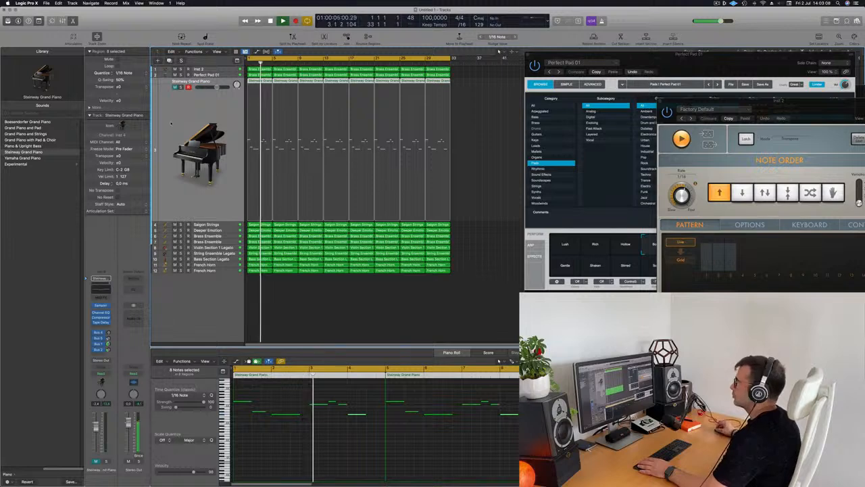
key("space")
left_click(175, 87)
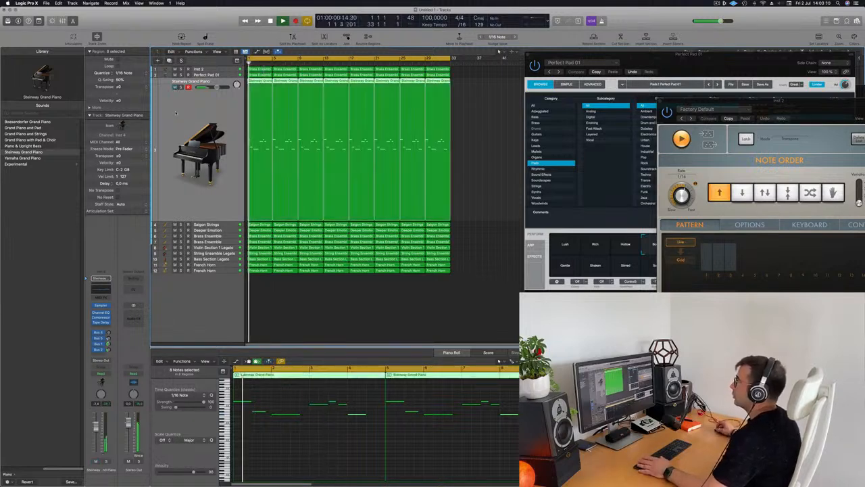
key("space")
key("space")
key("super+d")
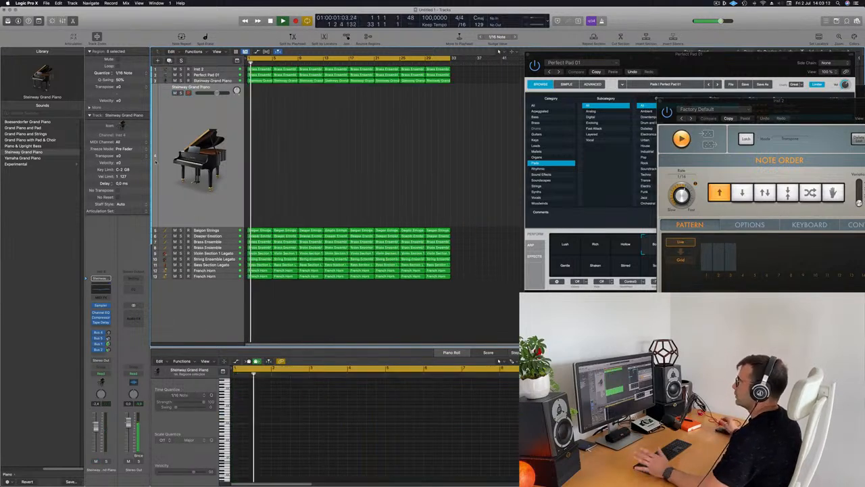
key("space")
key("space")
- Copy all eight piano regions onto the duplicated track at the same position and mute the original Steinway Grand Piano track
left_click_drag(271, 124, 492, 76)
left_click_drag(257, 104, 495, 80)
key("space")
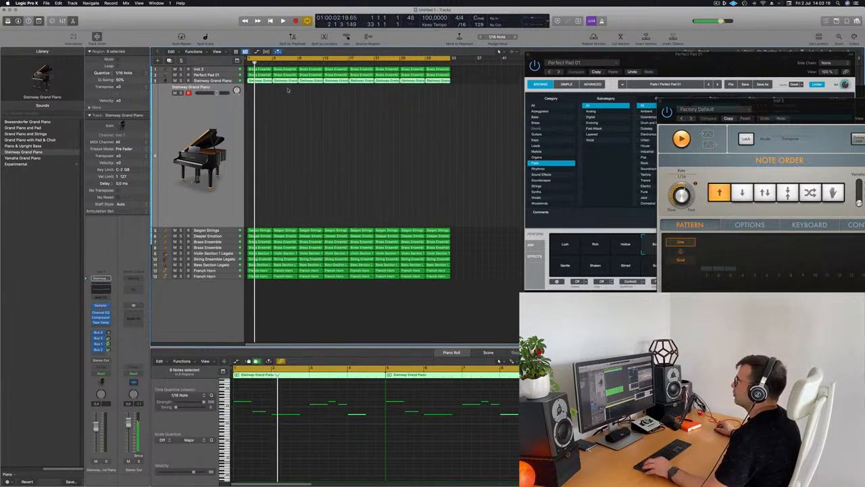
mouse_move(261, 82)
left_mouse_down()
mouse_move(264, 102)
mouse_move(263, 81)
left_mouse_up()
left_click(169, 118)
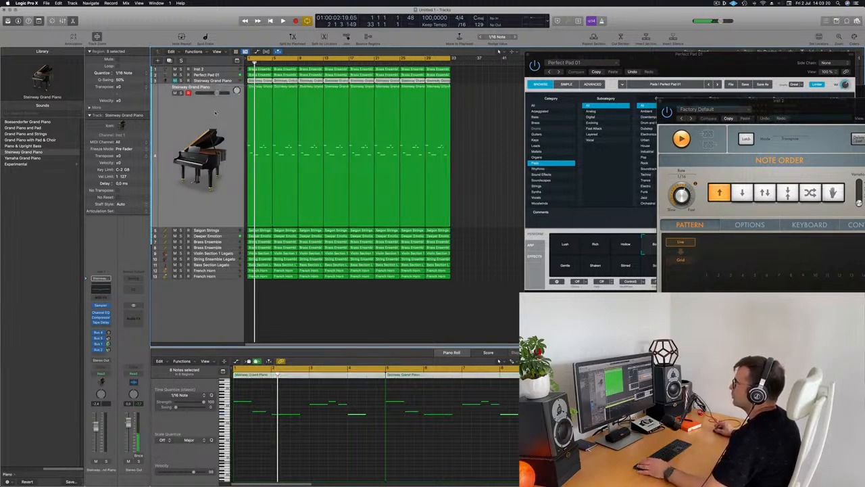
key("space")
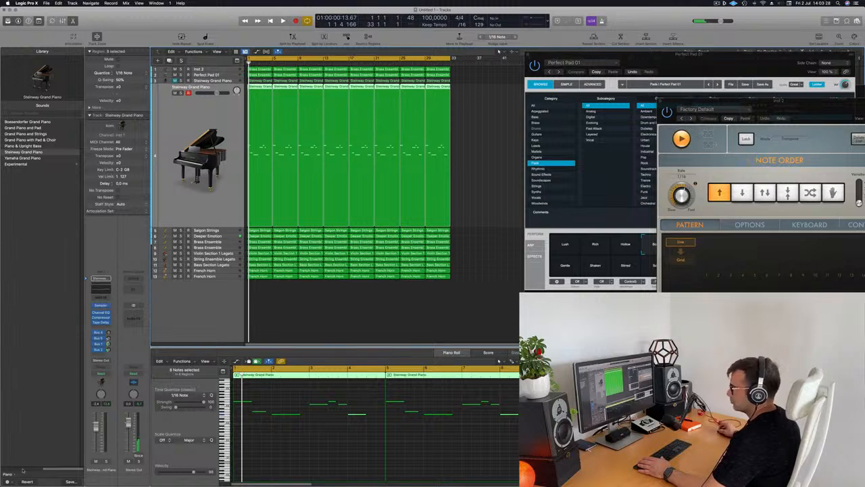
- Load the 16mm Dream Sequence patch from the plucked synthesizer sounds on the duplicated track and play it in solo
left_click_drag(51, 467, 8, 471)
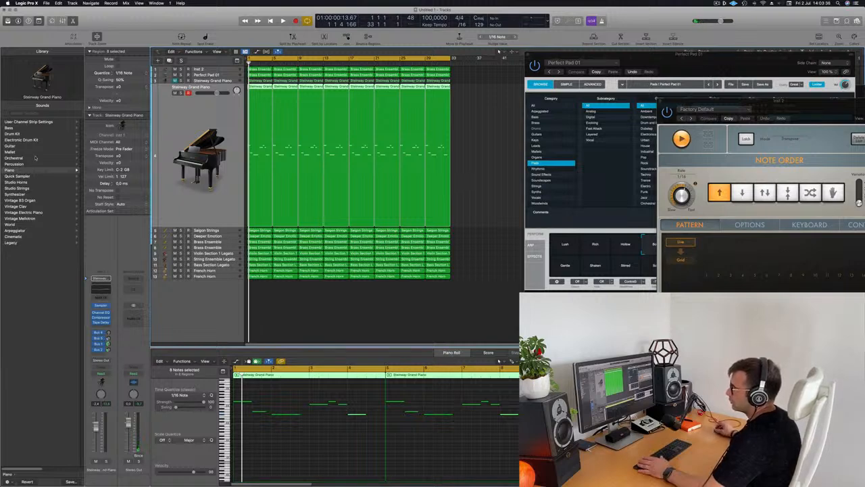
left_click(19, 196)
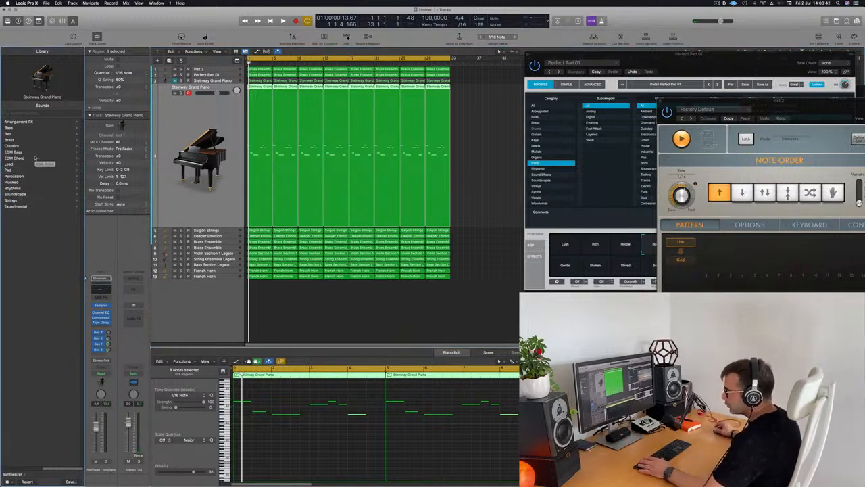
left_click(20, 182)
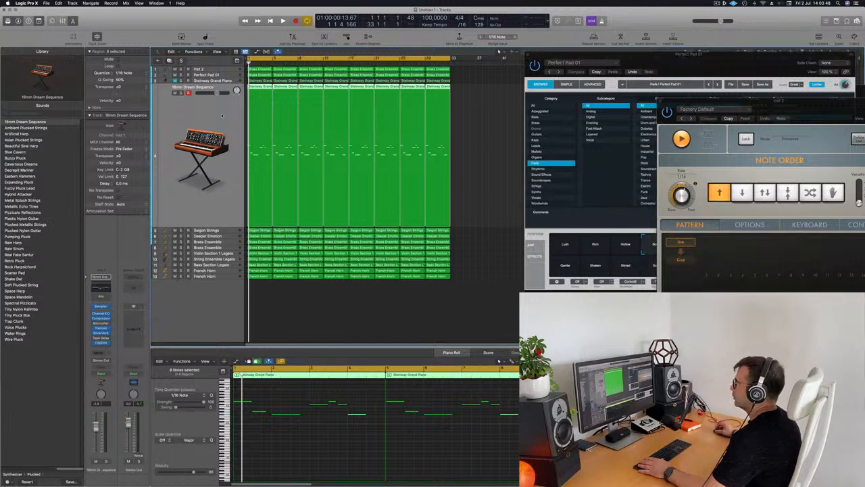
key("space")
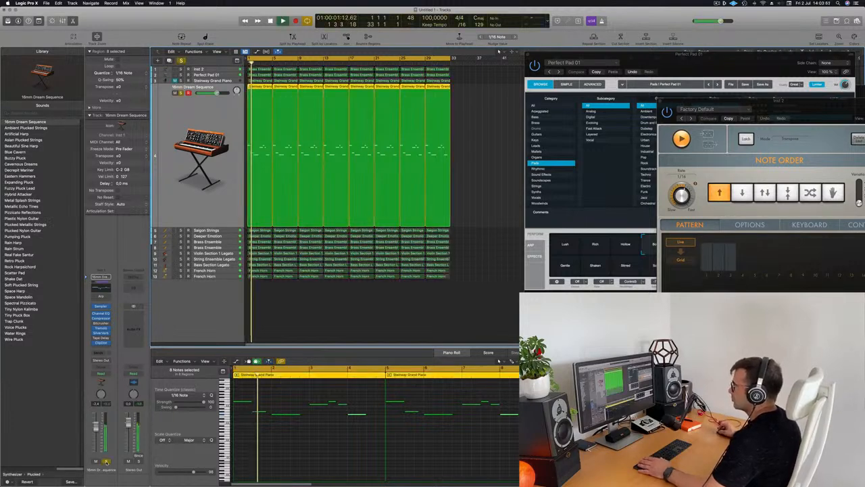
key("space")
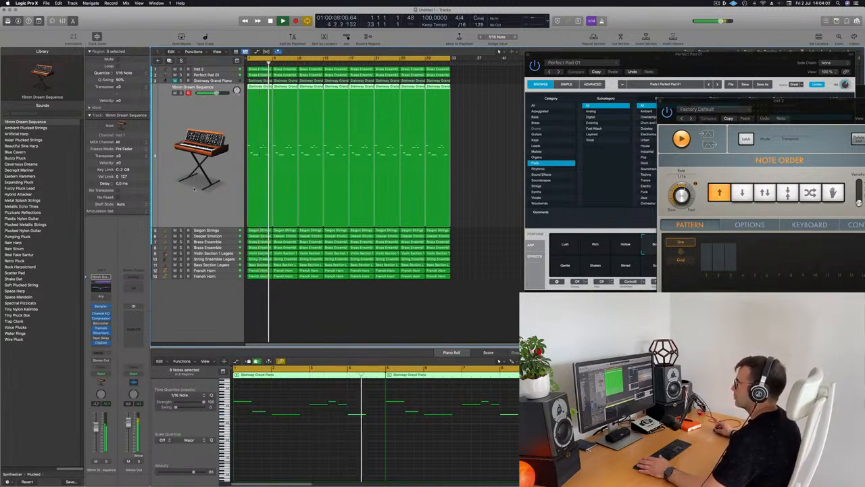
- Add sends from the 16mm Dream Sequence track to Bus 1 for reverb and Bus 2 for delay
left_click(99, 352)
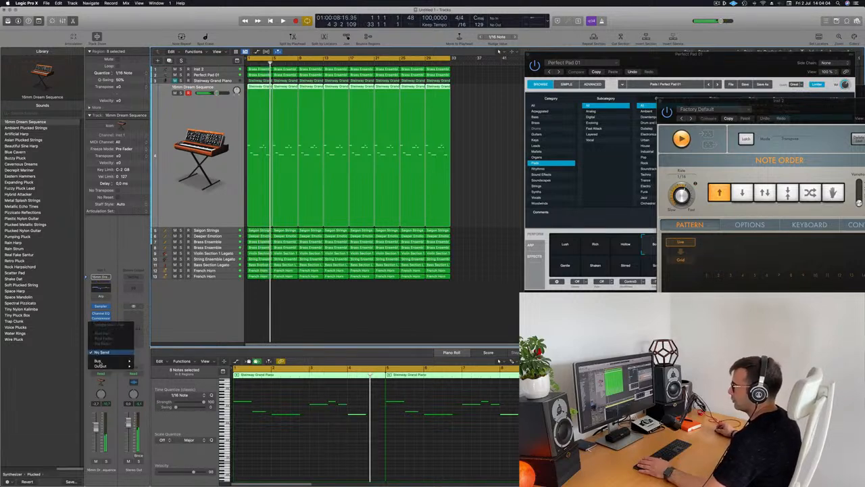
mouse_move(98, 362)
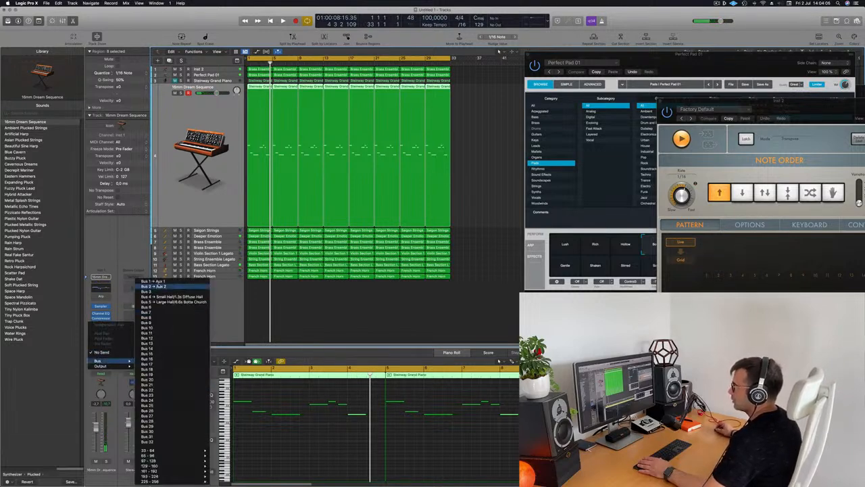
left_click(153, 281)
key("space")
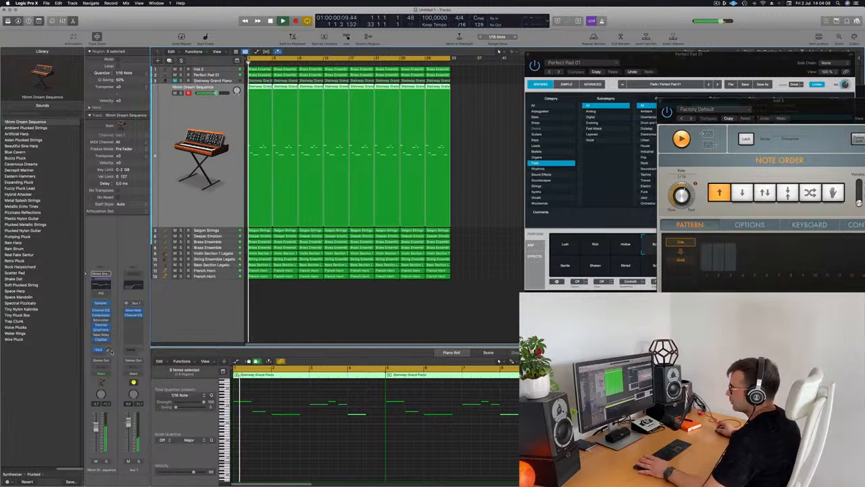
left_click_drag(109, 350, 109, 350)
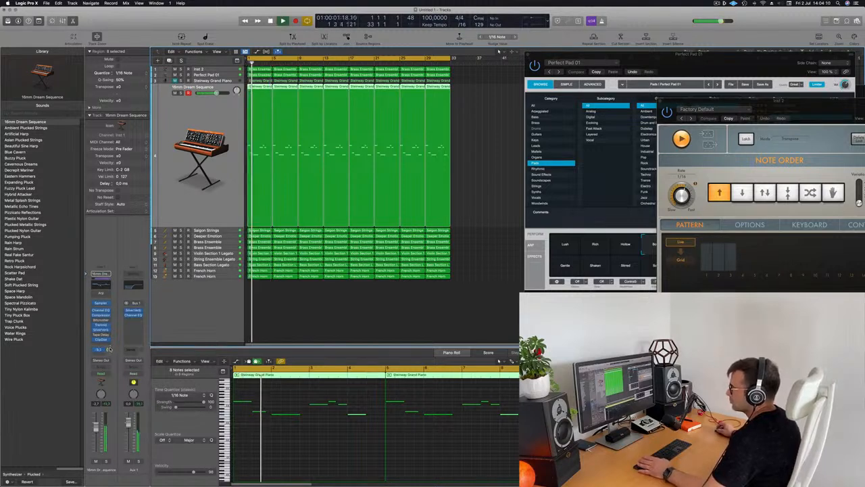
left_click(101, 350)
mouse_move(108, 362)
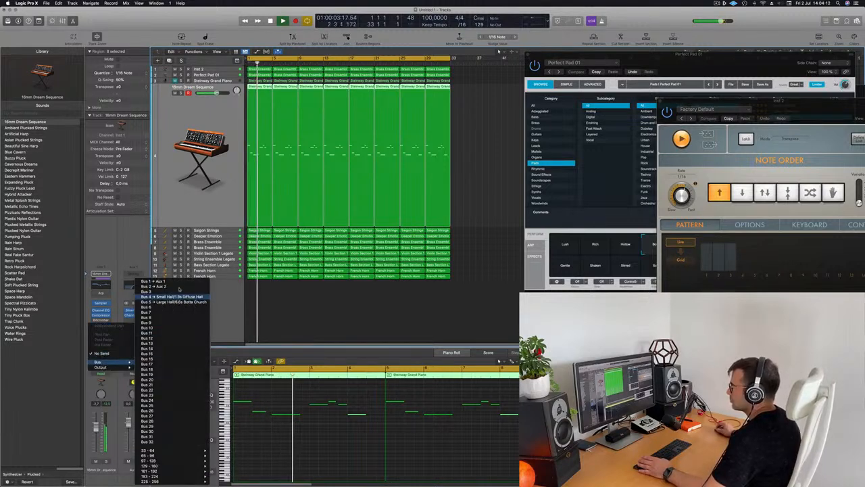
left_click(177, 286)
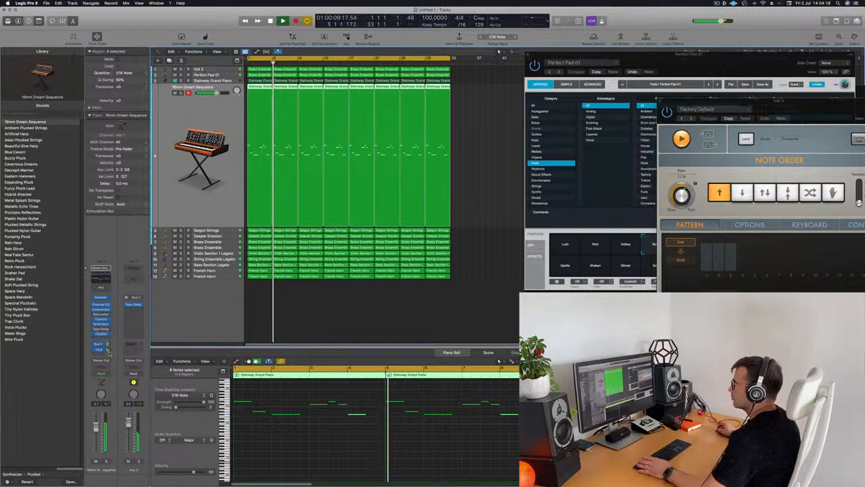
- Listen to 16mm Dream Sequence from bar 1, soloed and in the mix, and audition Ambient Plucked Strings as an alternative
key("space")
key("Return")
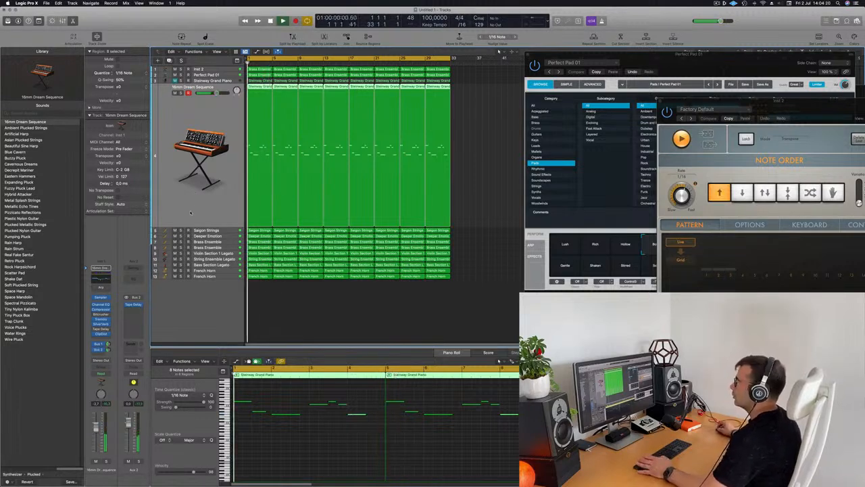
key("space")
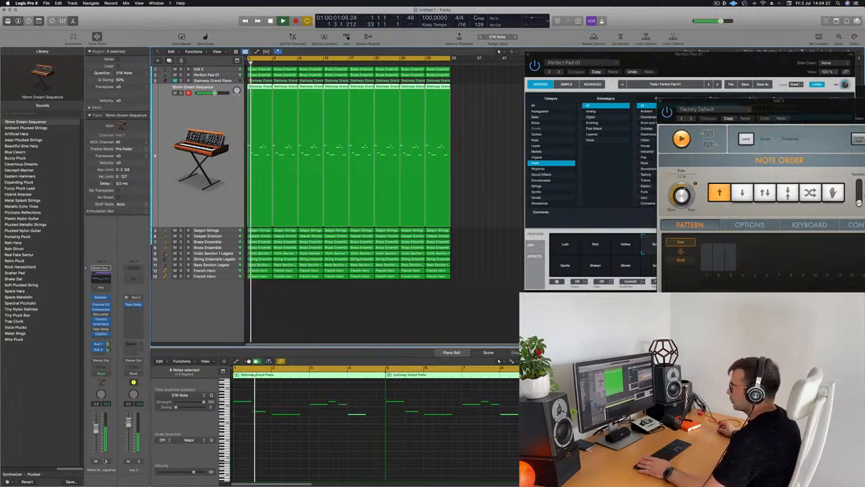
left_click(106, 461)
left_click(106, 461)
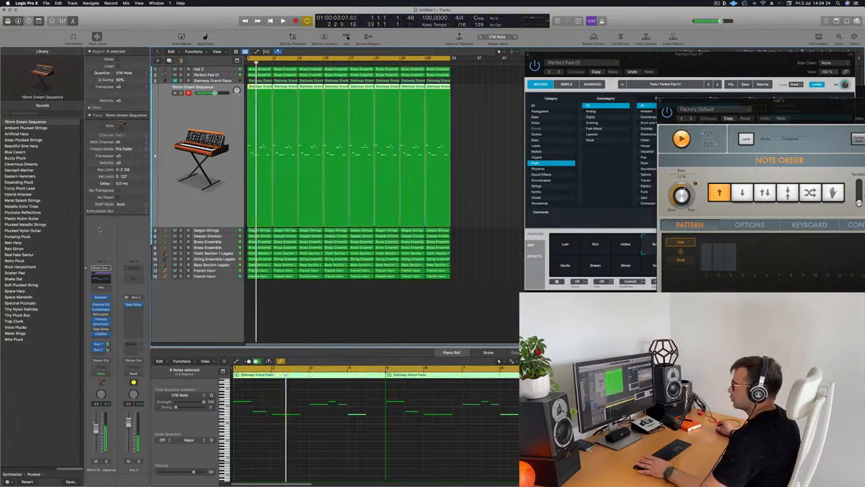
key("Return")
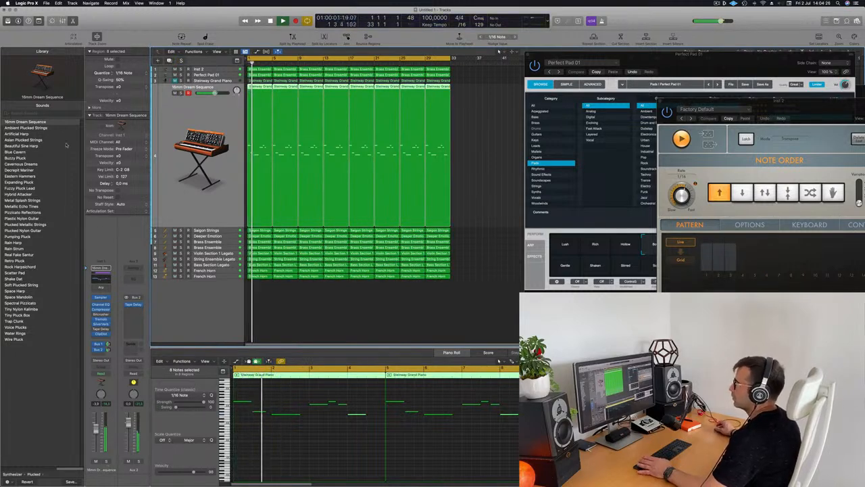
left_click(27, 128)
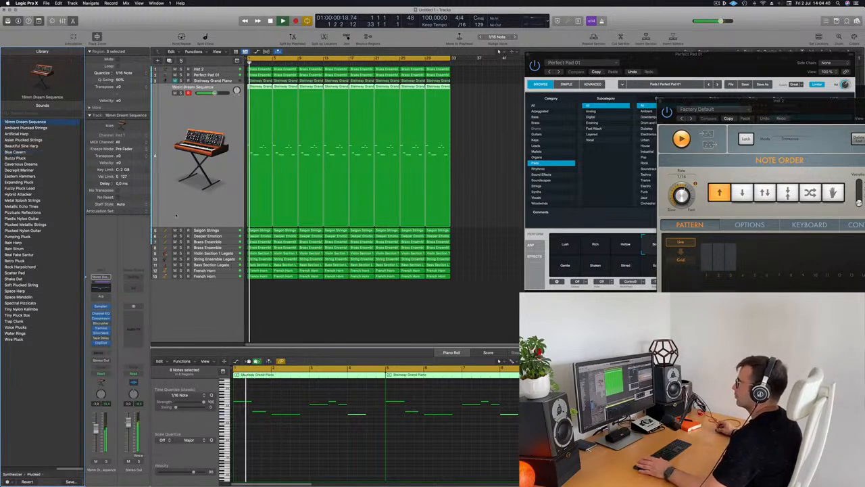
- Unmute the Steinway Grand Piano track and reselect the 16mm Dream Sequence track to play both together
scroll(345, 290, "down", 3)
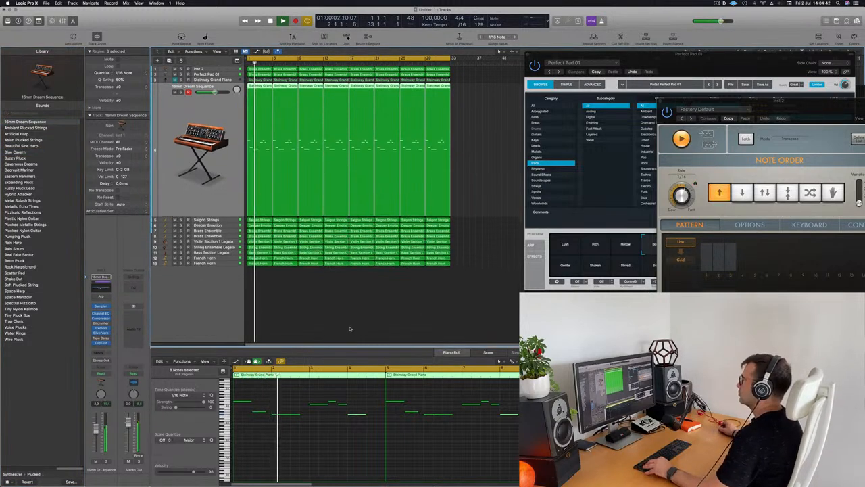
scroll(350, 327, "right", 3)
scroll(350, 324, "left", 2)
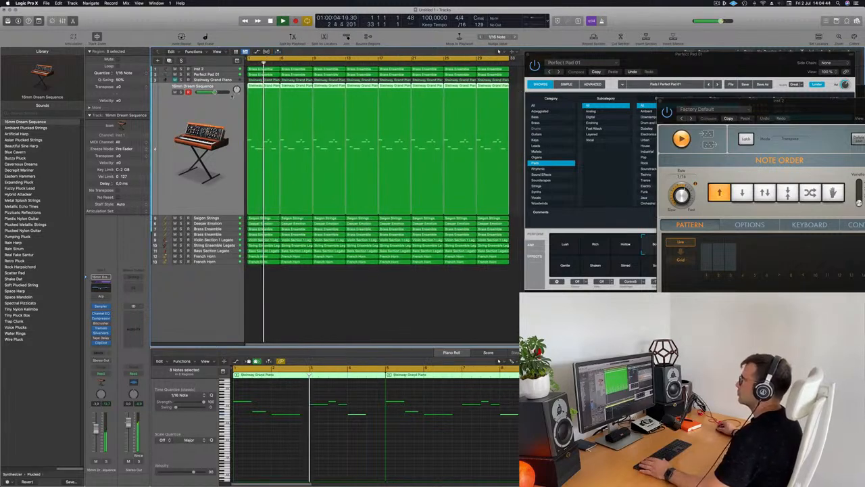
left_click(207, 79)
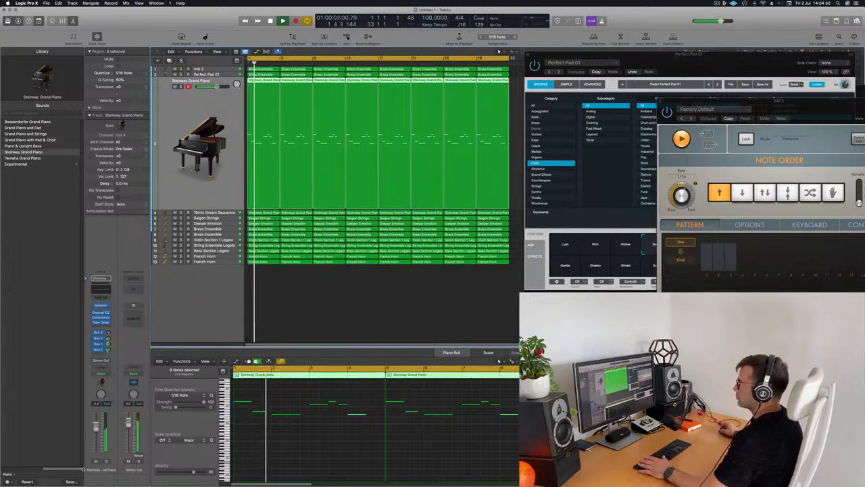
left_click(228, 212)
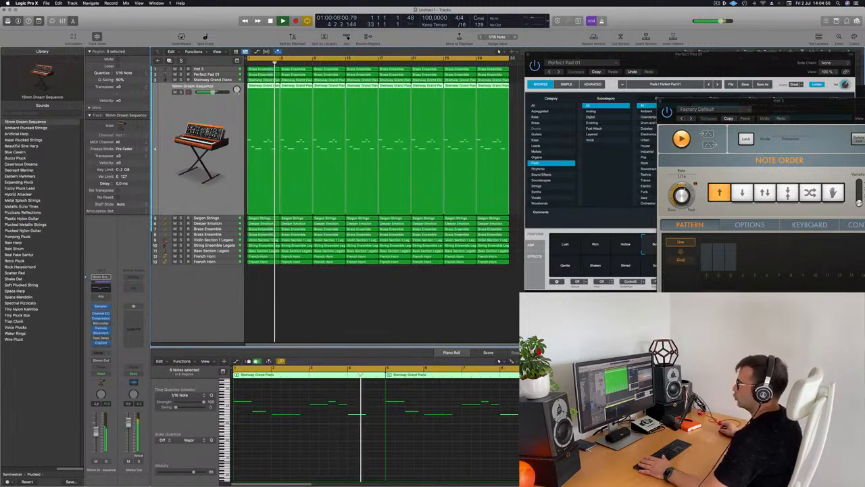
scroll(271, 322, "down", 2)
scroll(271, 322, "up", 2)
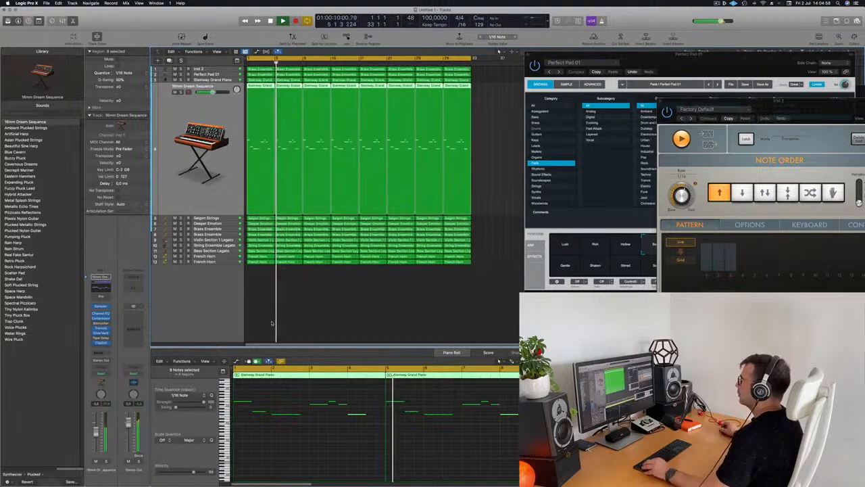